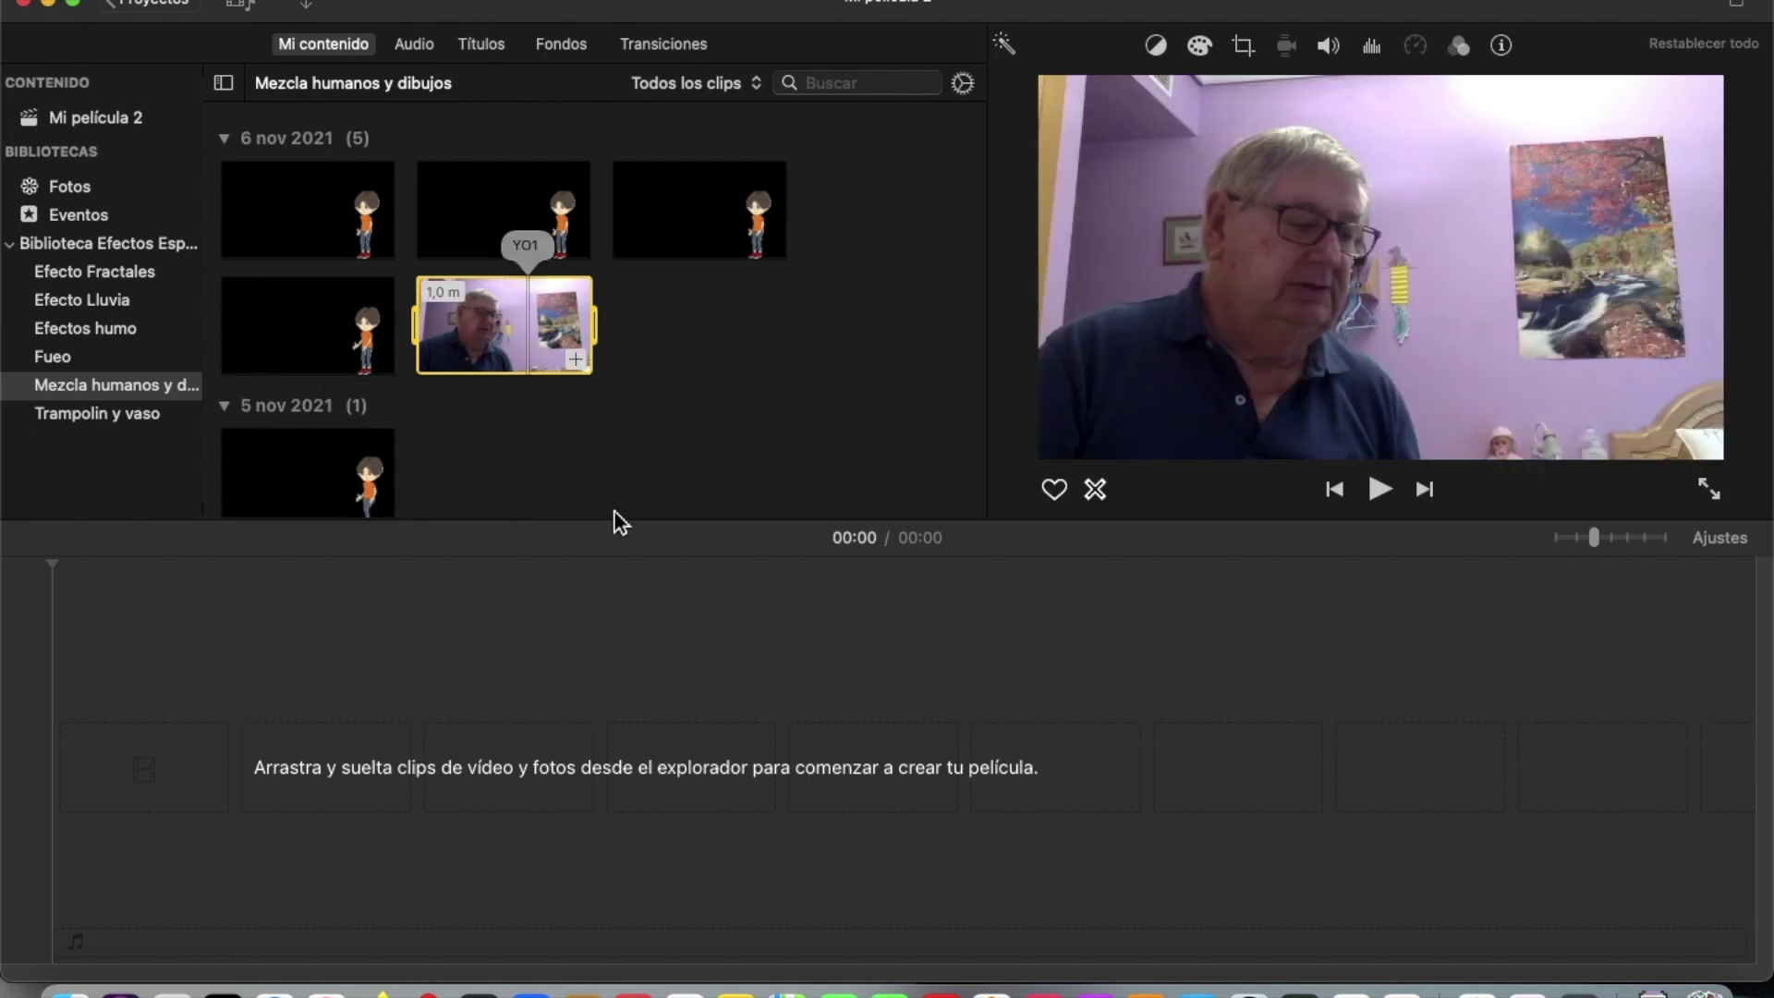
- Add the YO1 clip to the empty timeline and play it from about 00:19 to 00:22
left_click(576, 359)
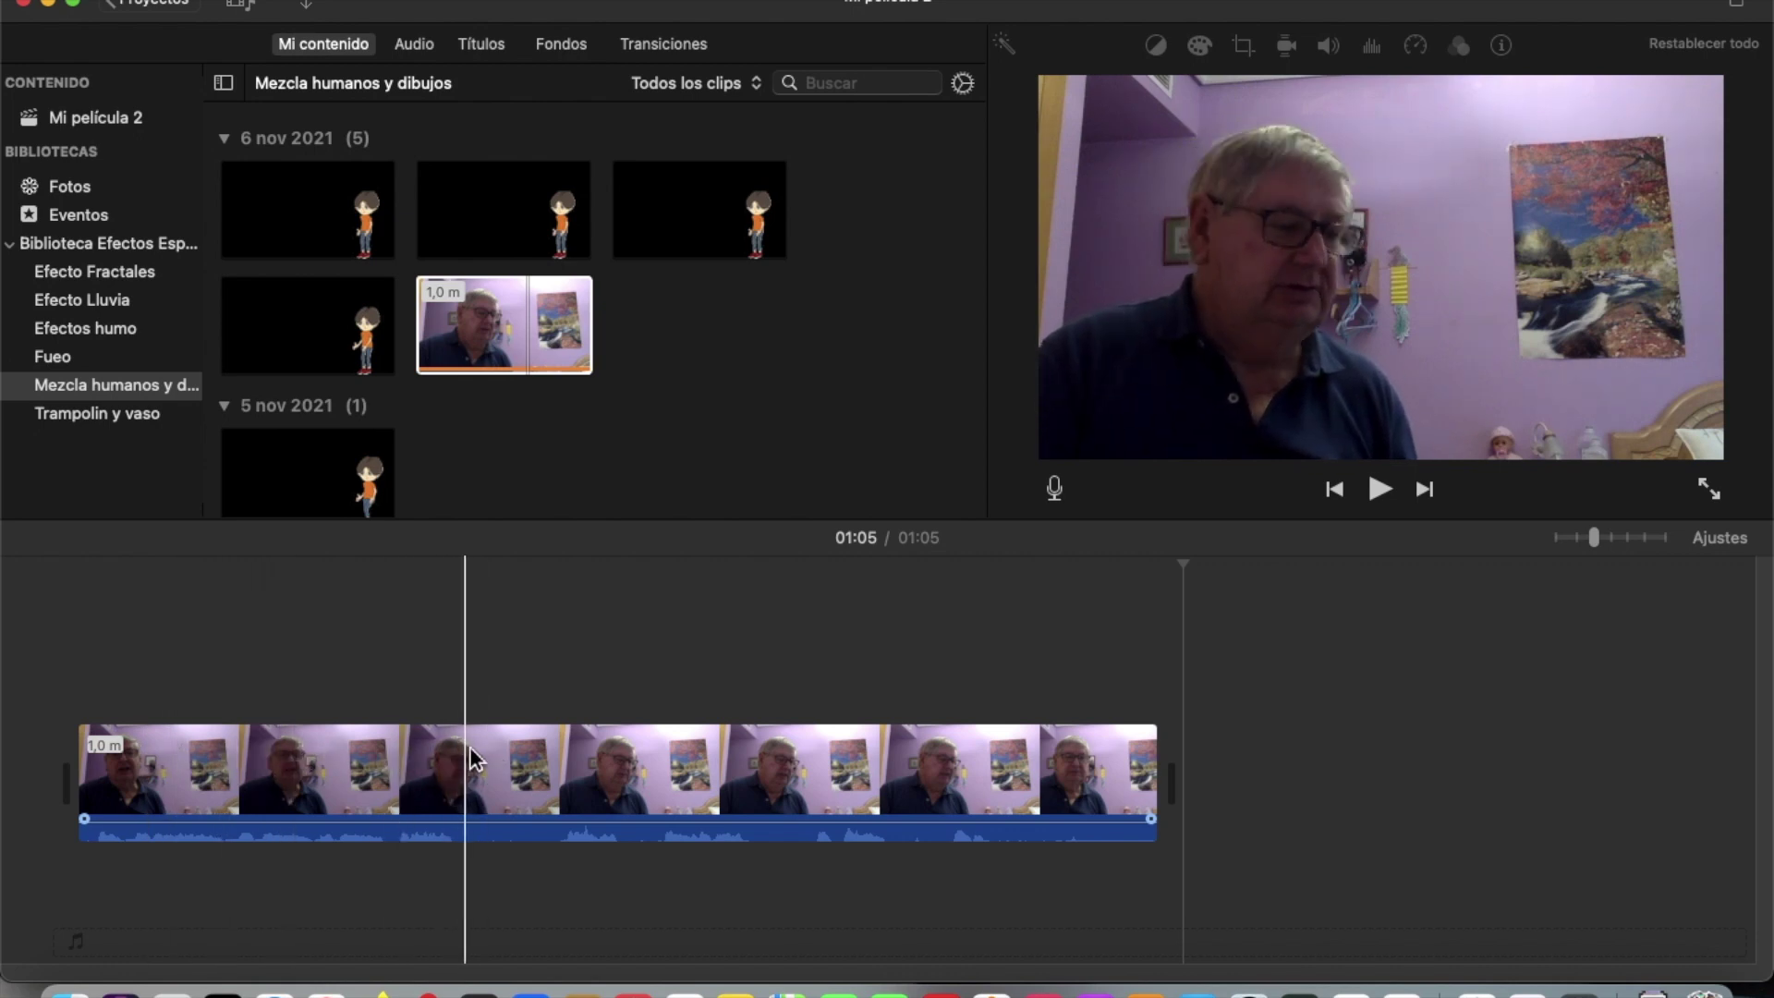
left_click(398, 710)
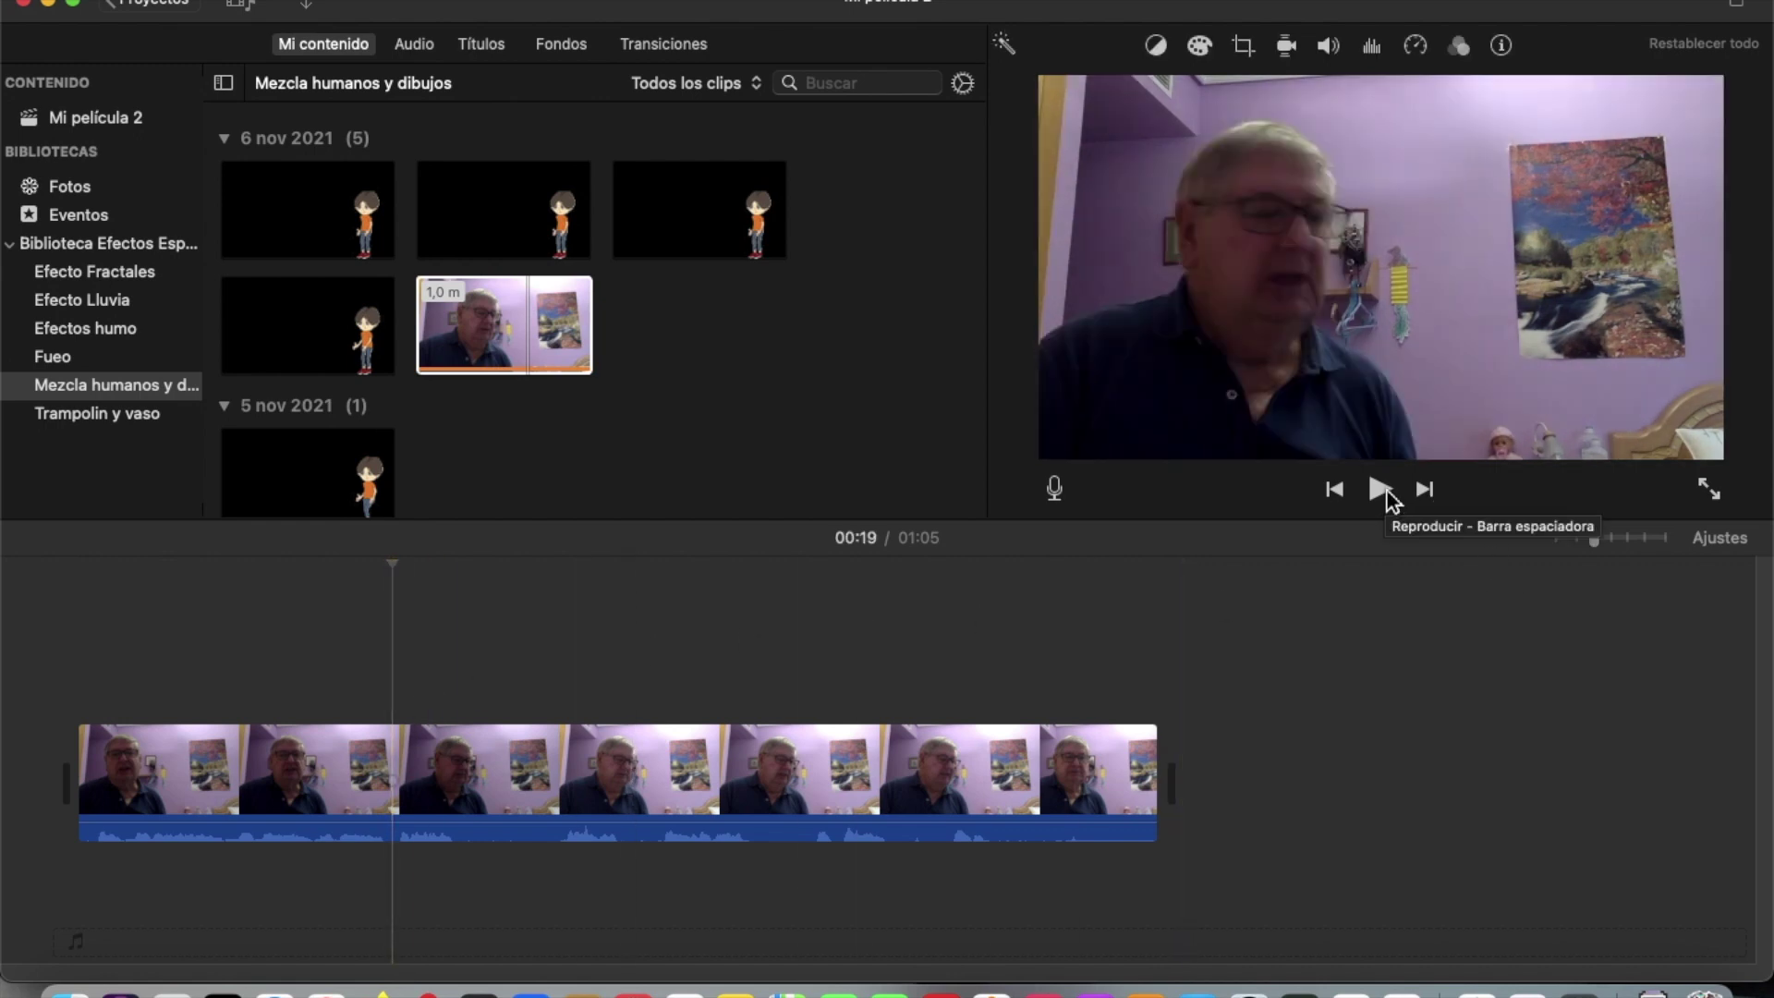
left_click(1381, 489)
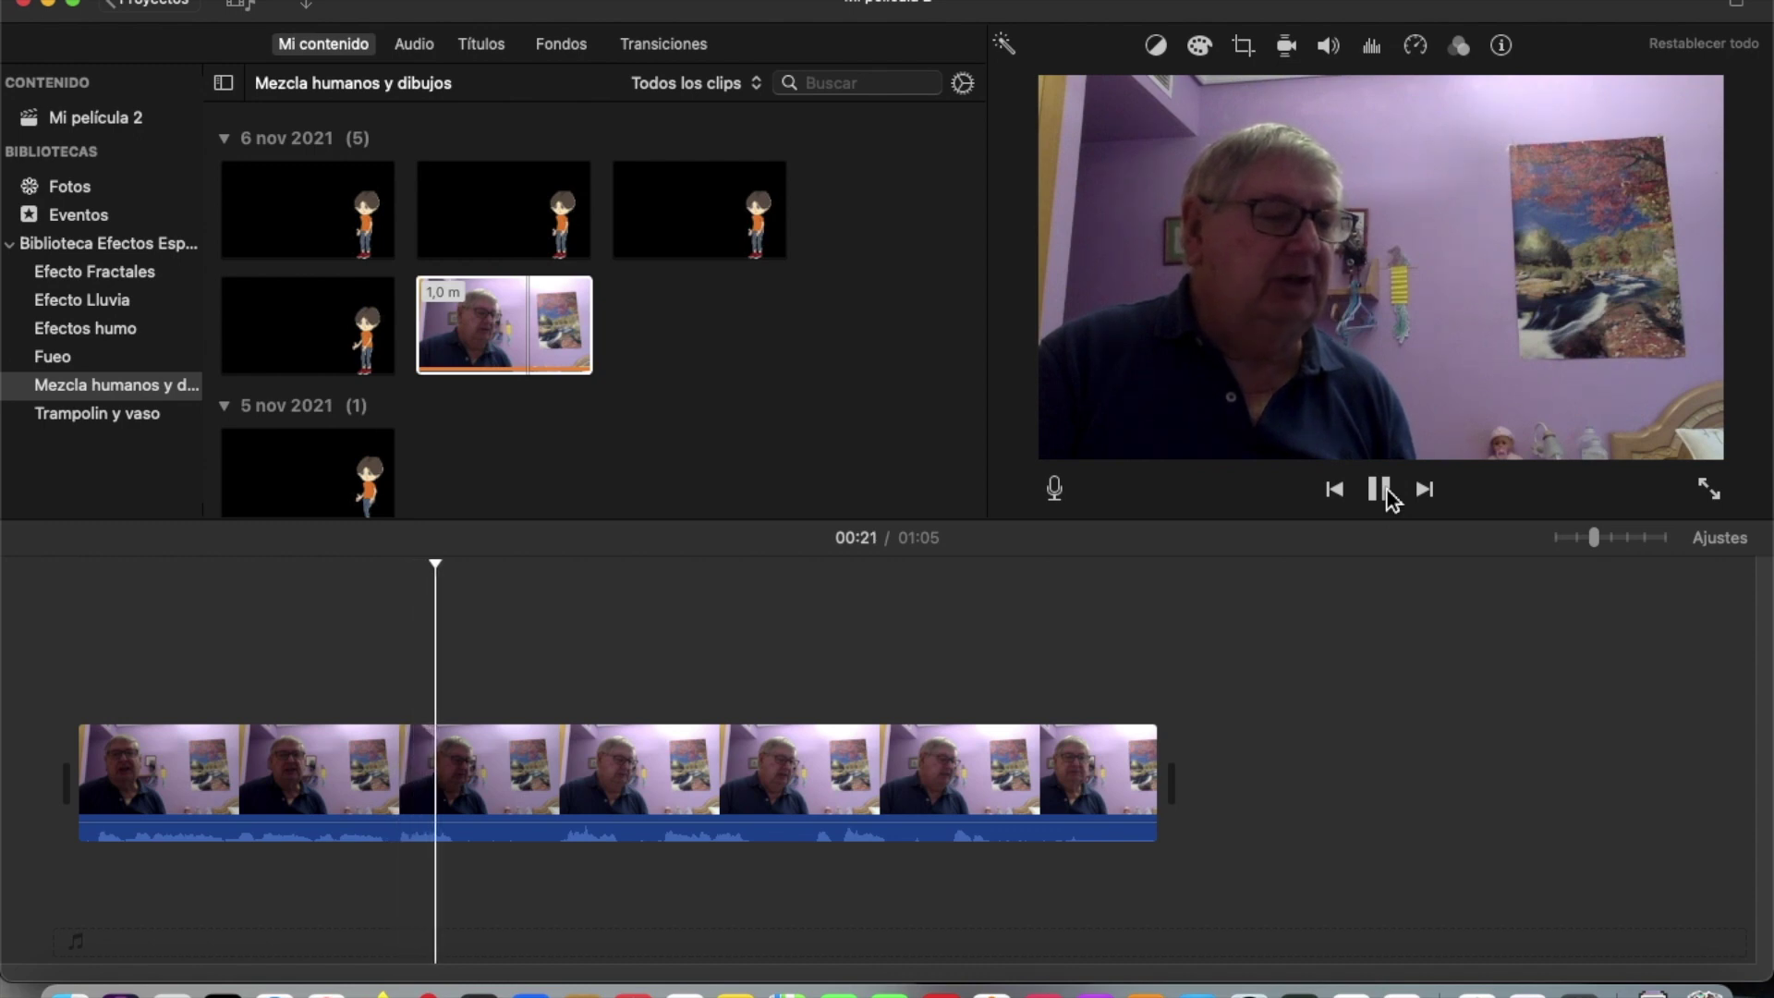
left_click(1388, 490)
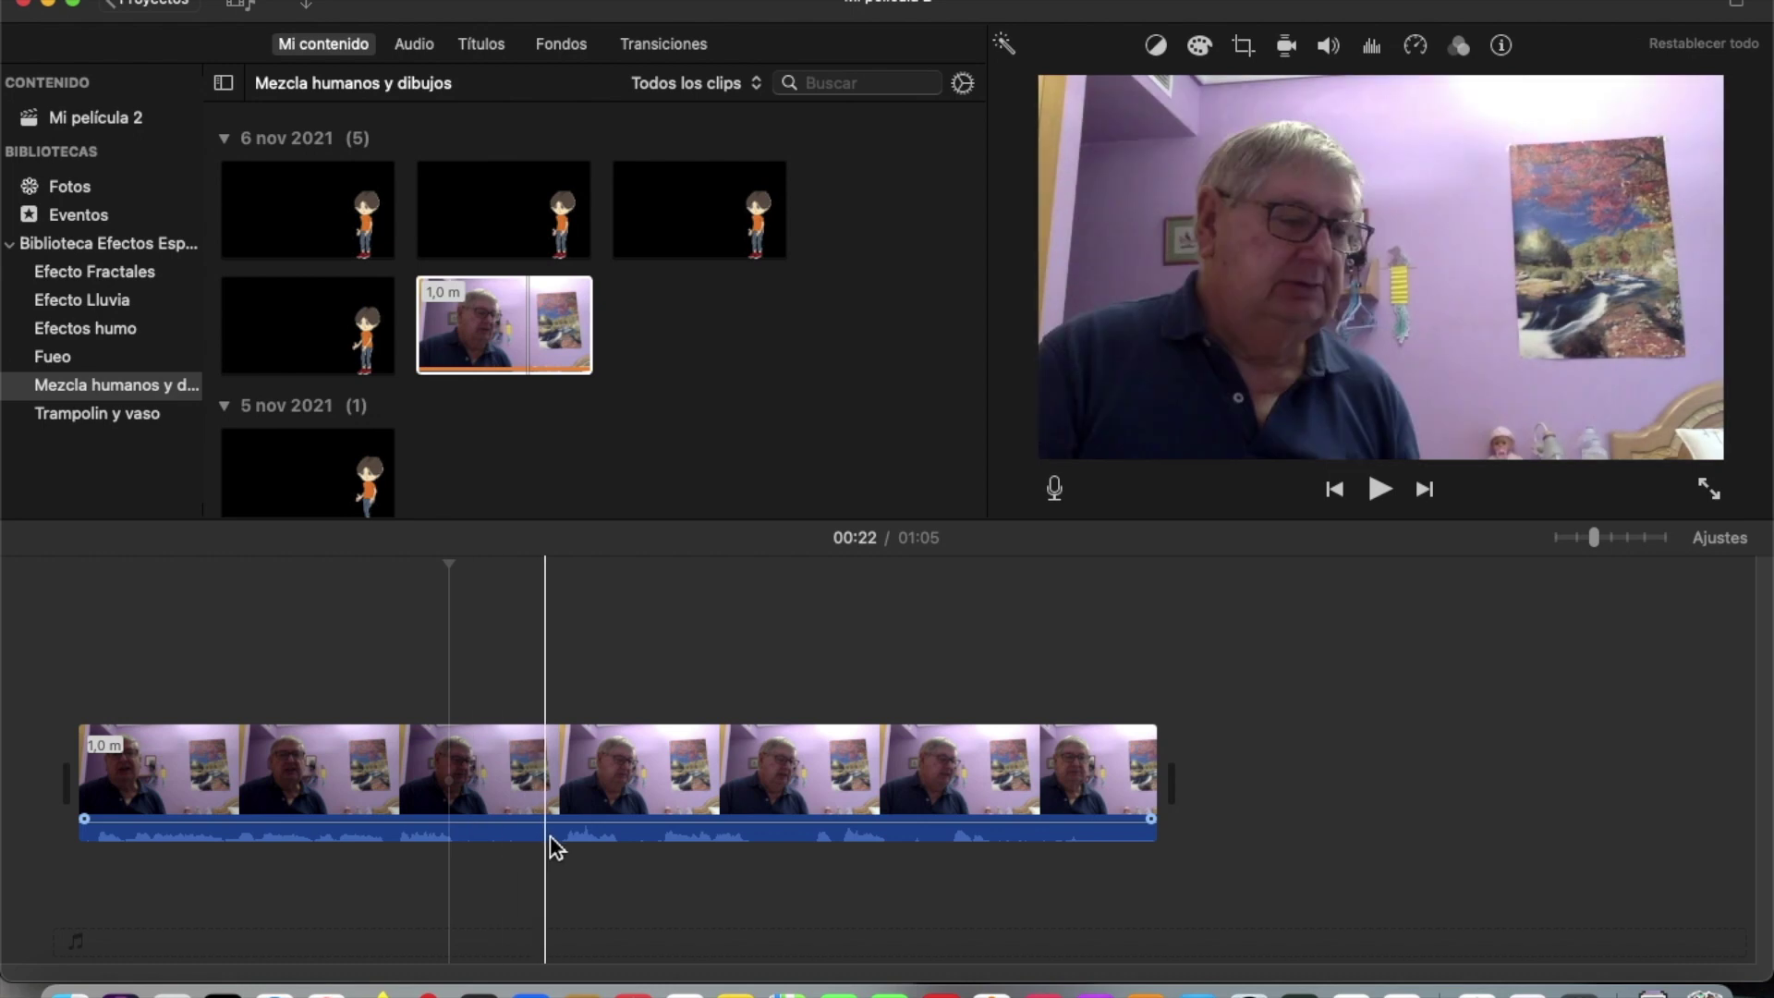
- Place the Jaimito1 clip from 5 nov 2021 above the YO1 clip as an overlay starting at the beginning of the timeline
scroll(508, 448, "down", 2)
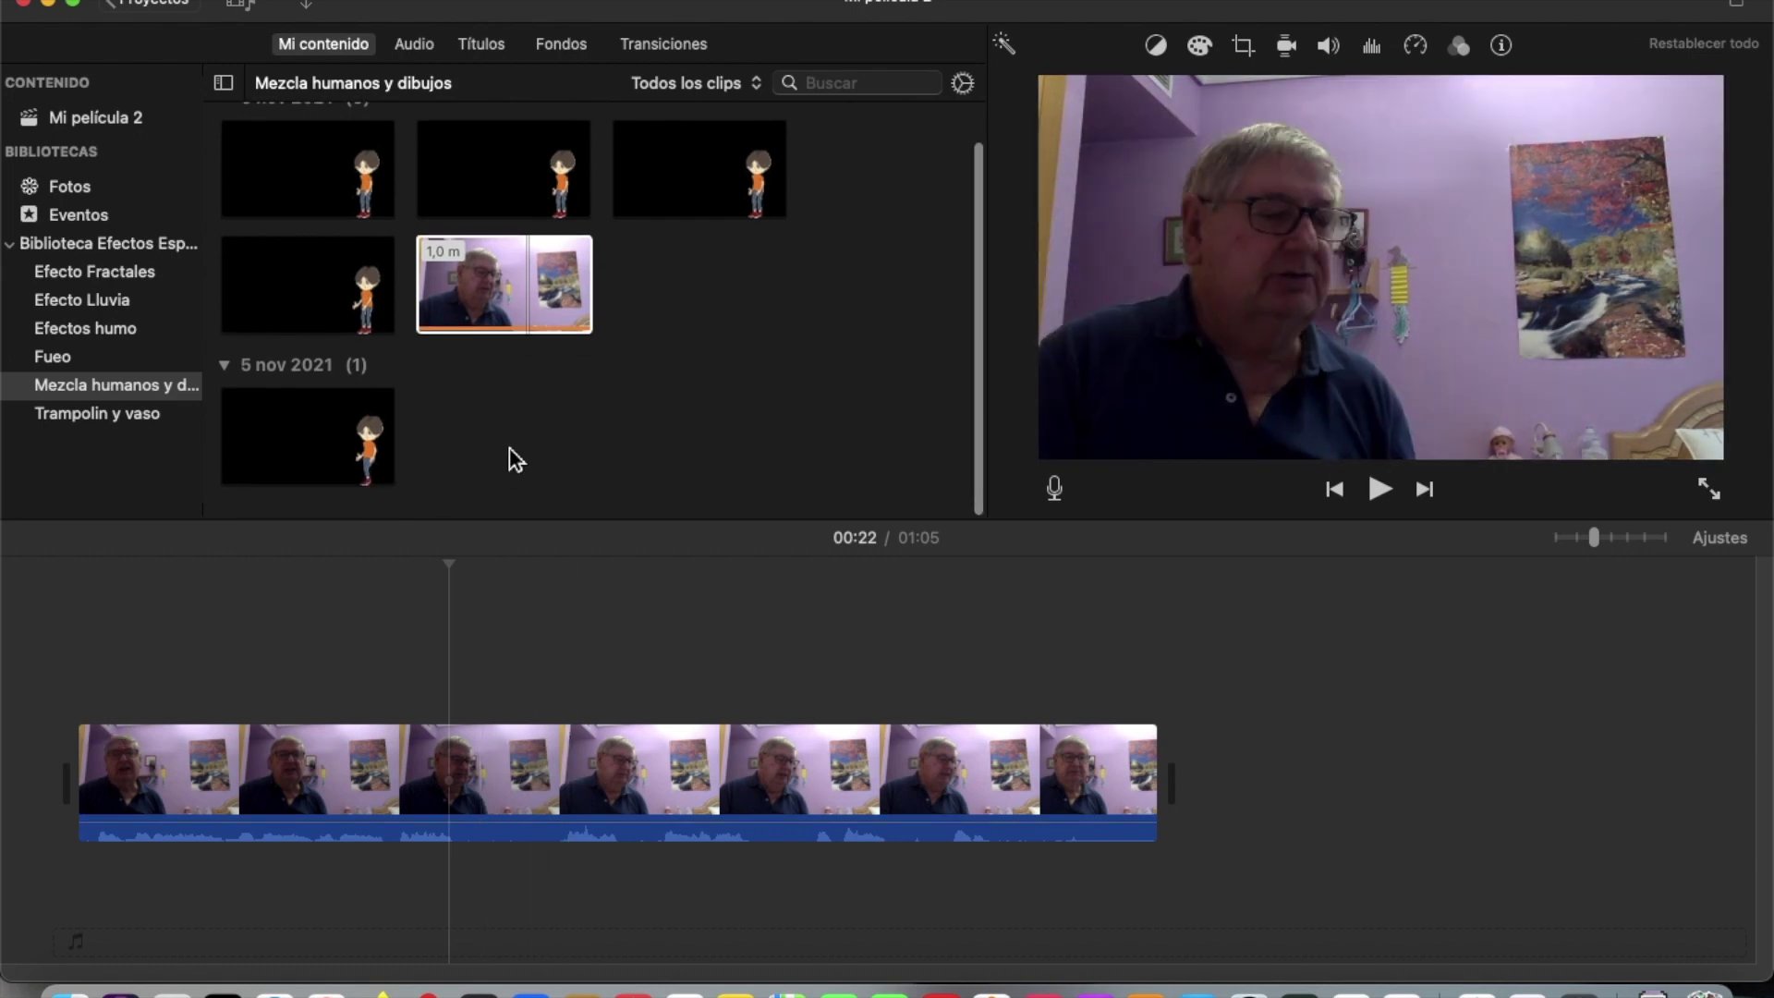
left_click(340, 451)
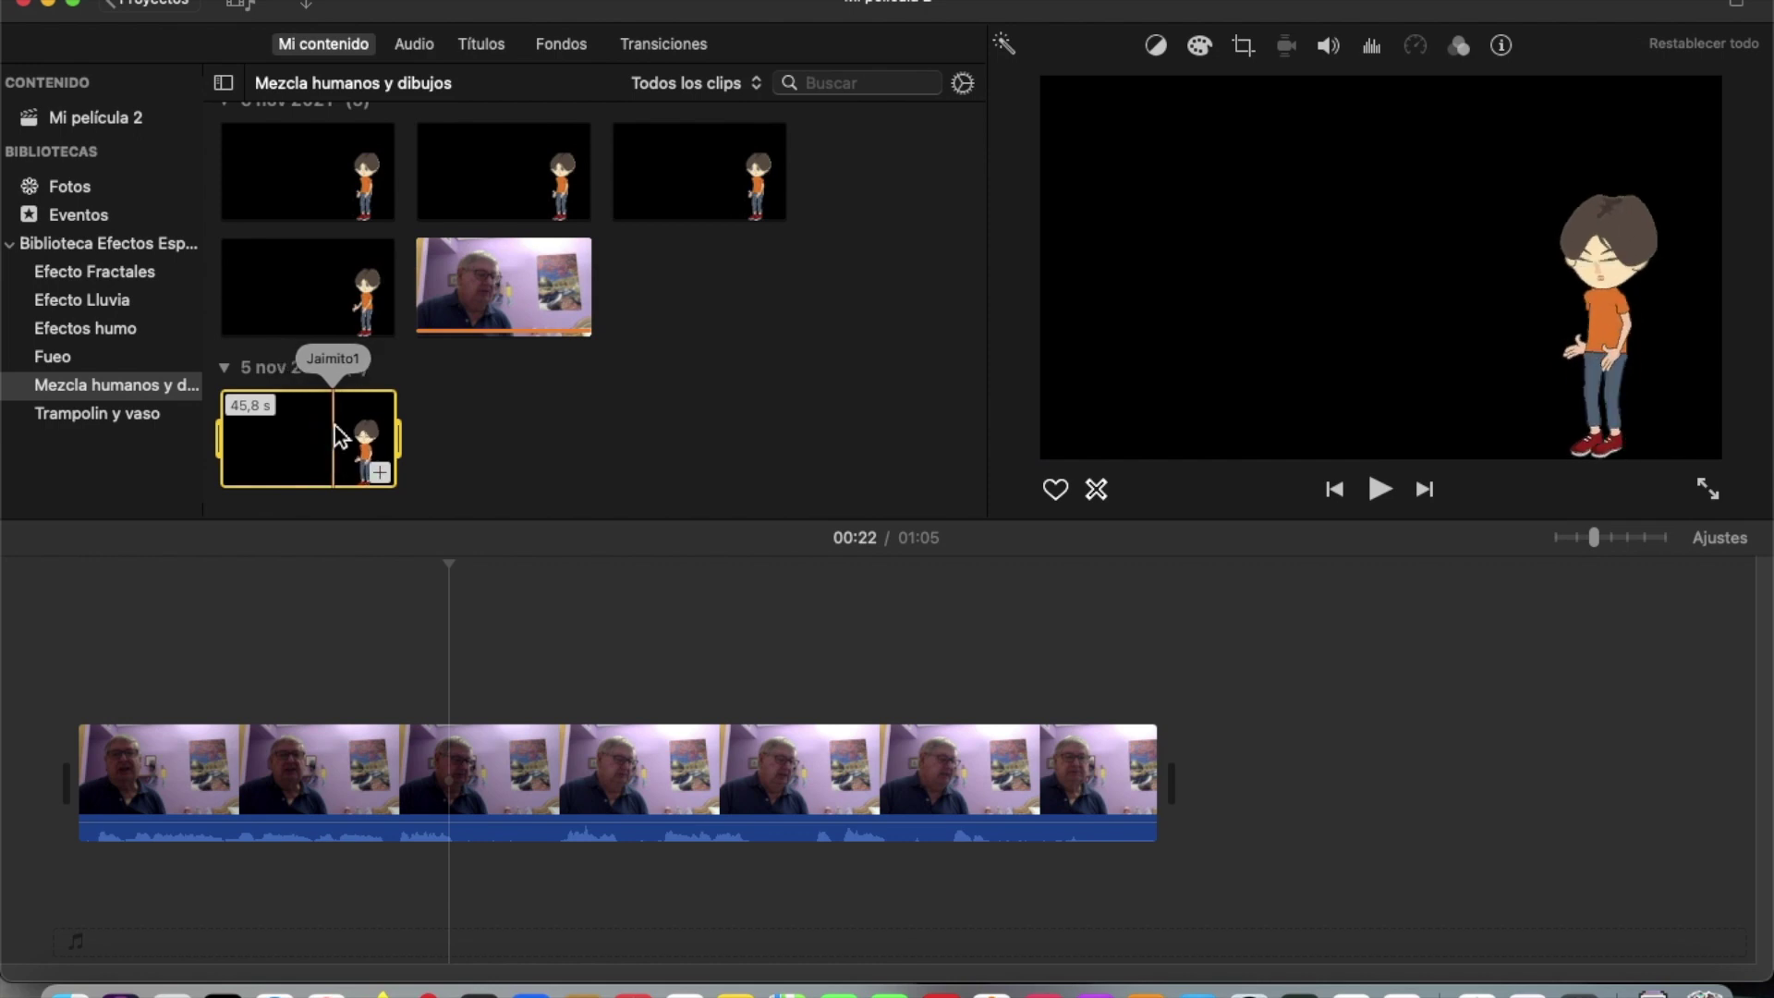
left_click_drag(320, 435, 119, 654)
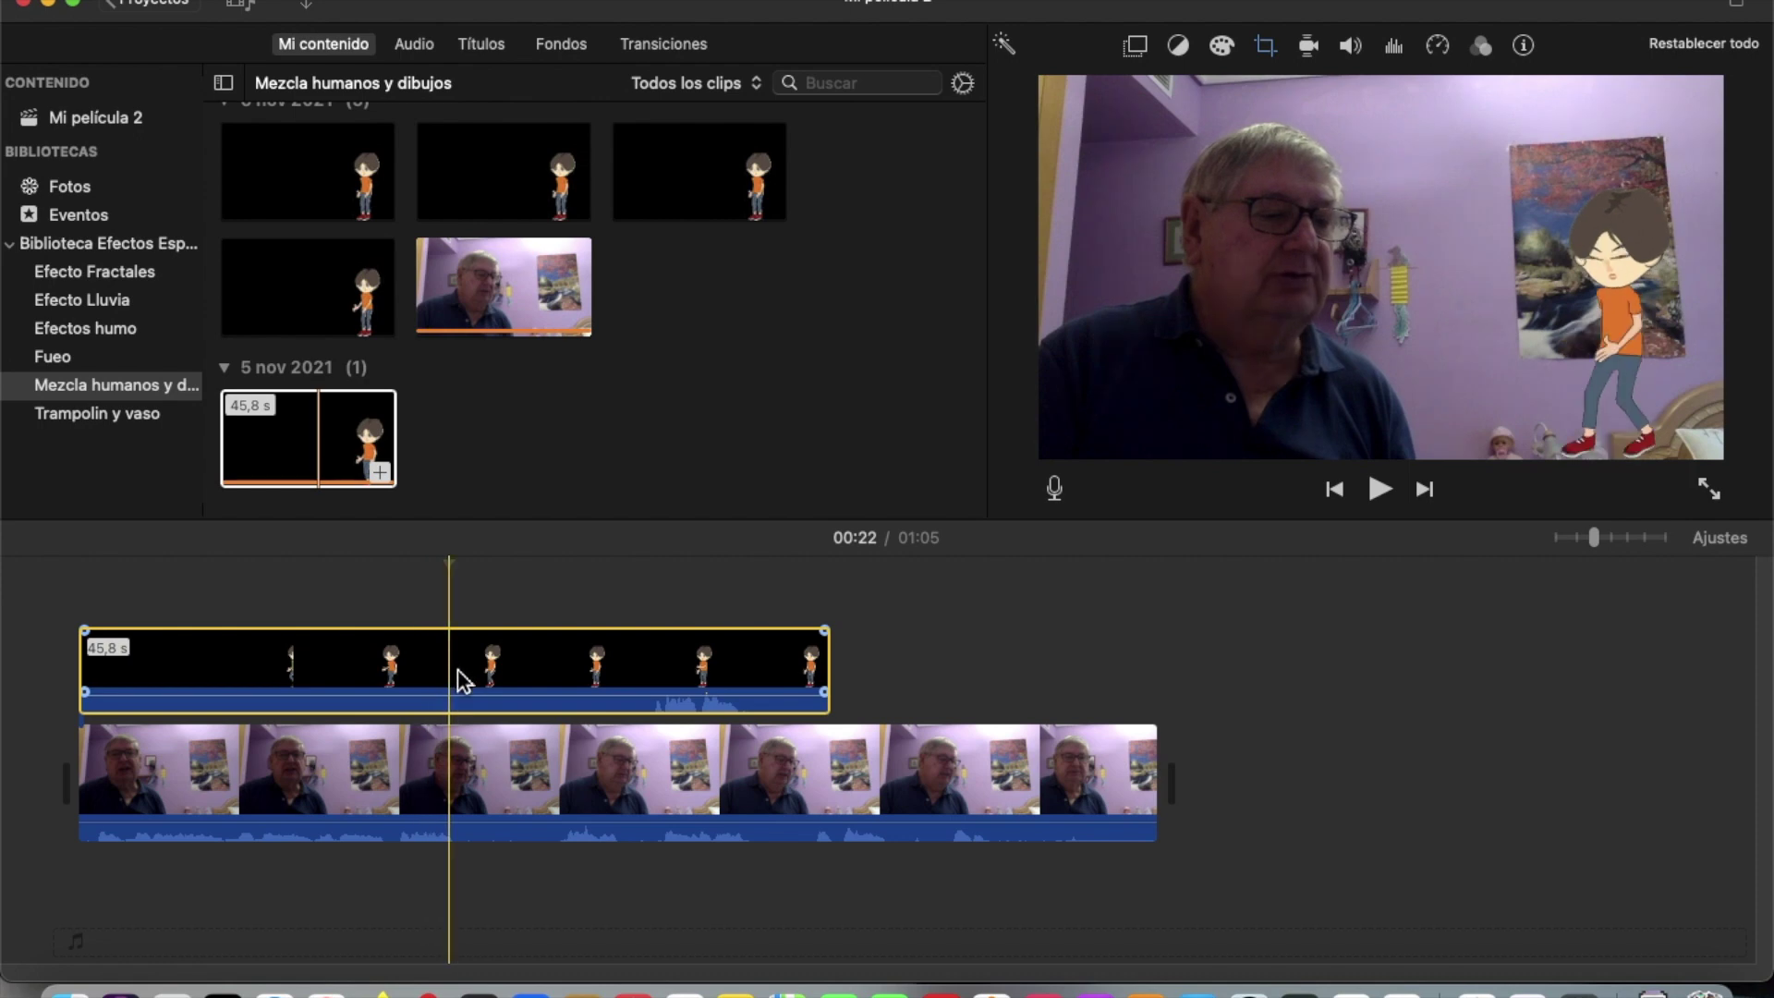
- Cut the section between 00:23 and 00:34 out of the Jaimito1 overlay and close the gap
left_click(465, 659)
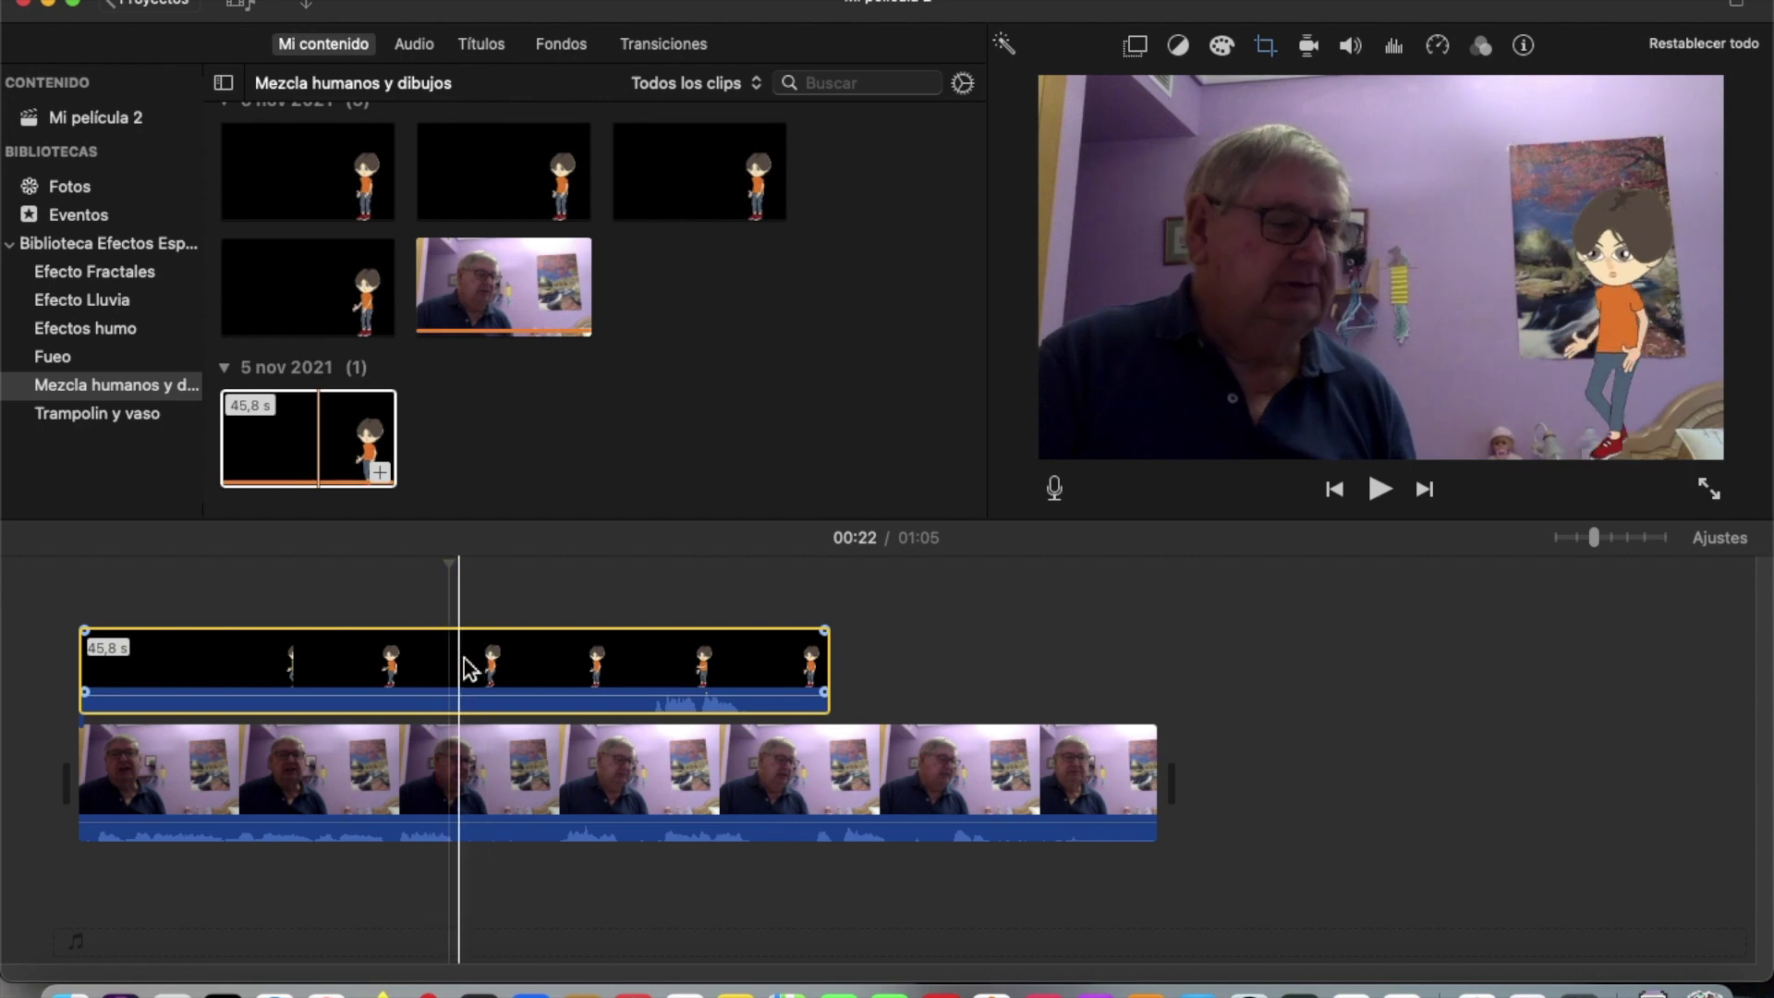
right_click(467, 667)
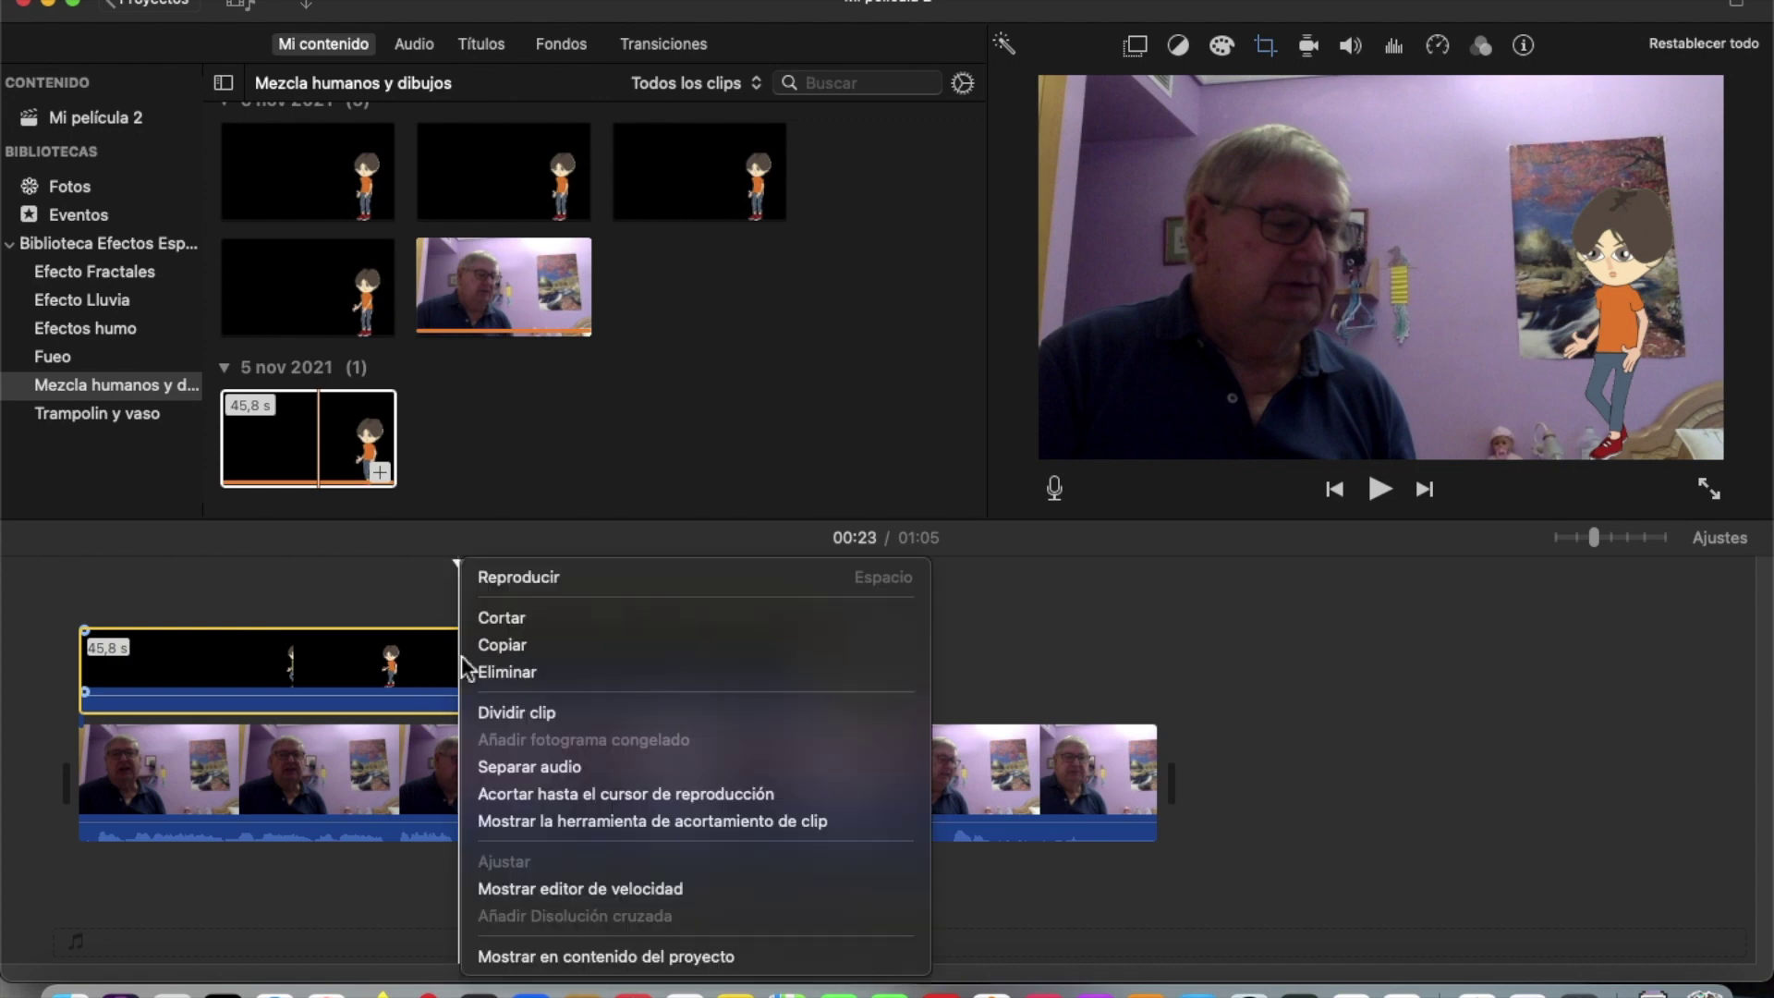
left_click(508, 713)
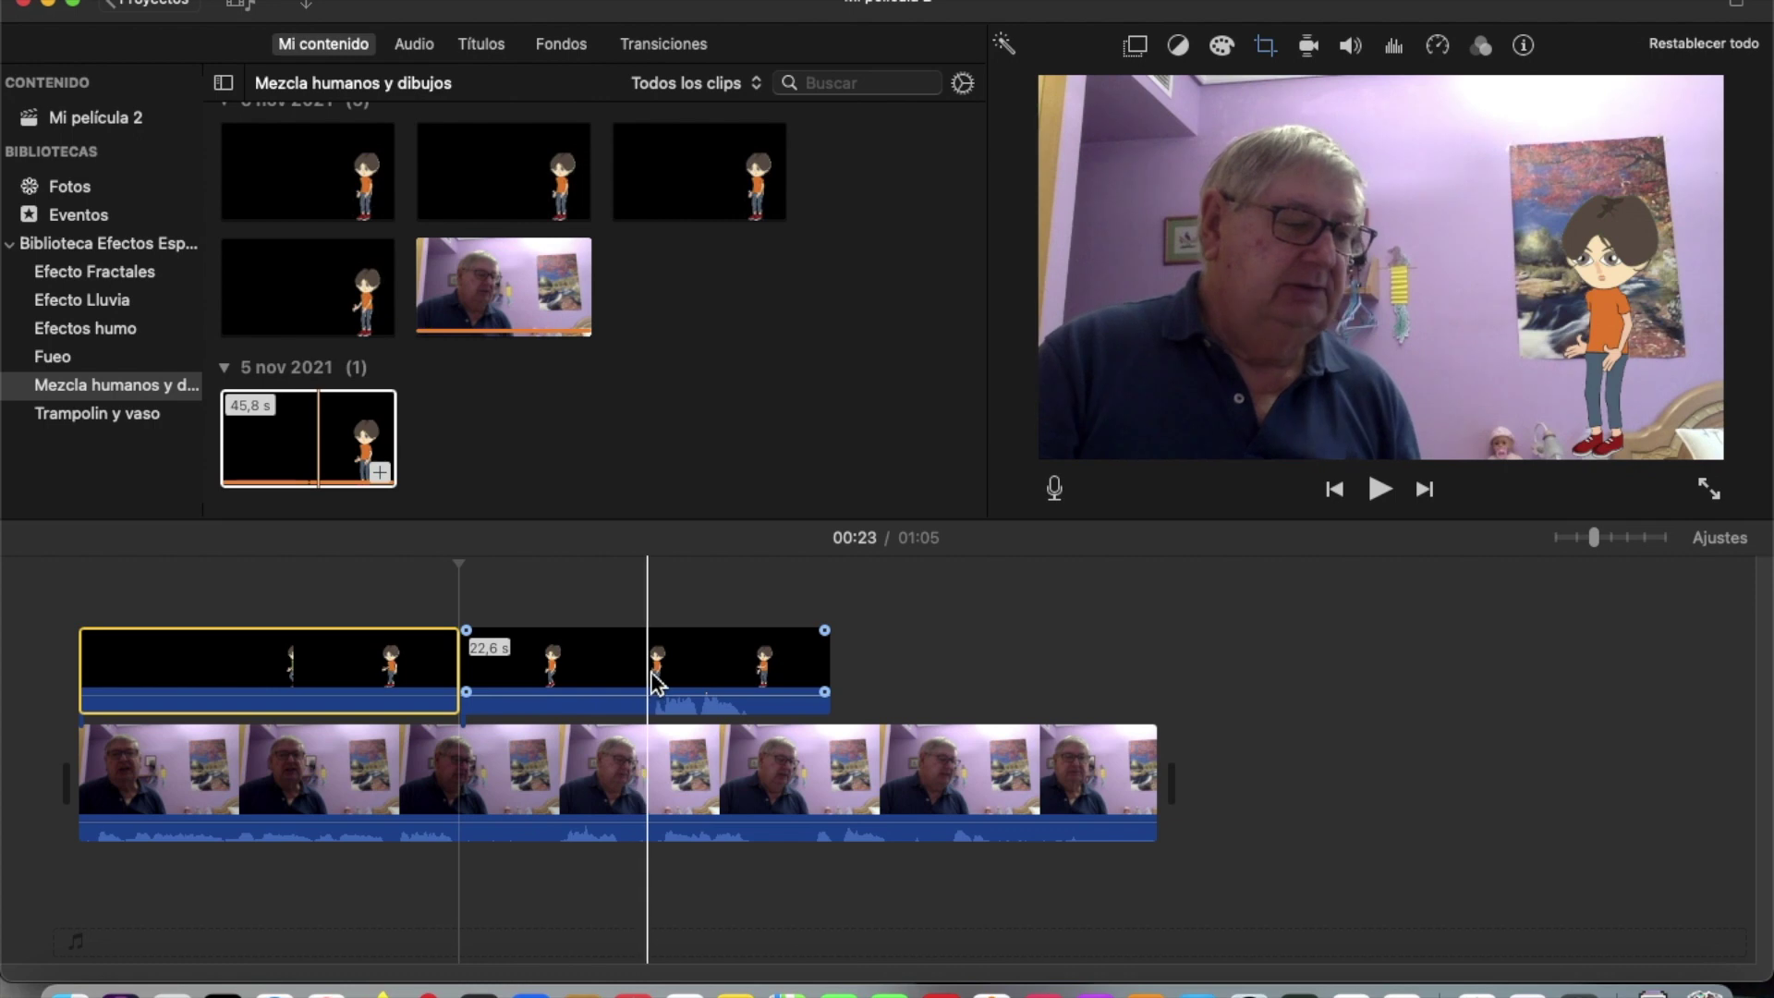
left_click(655, 682)
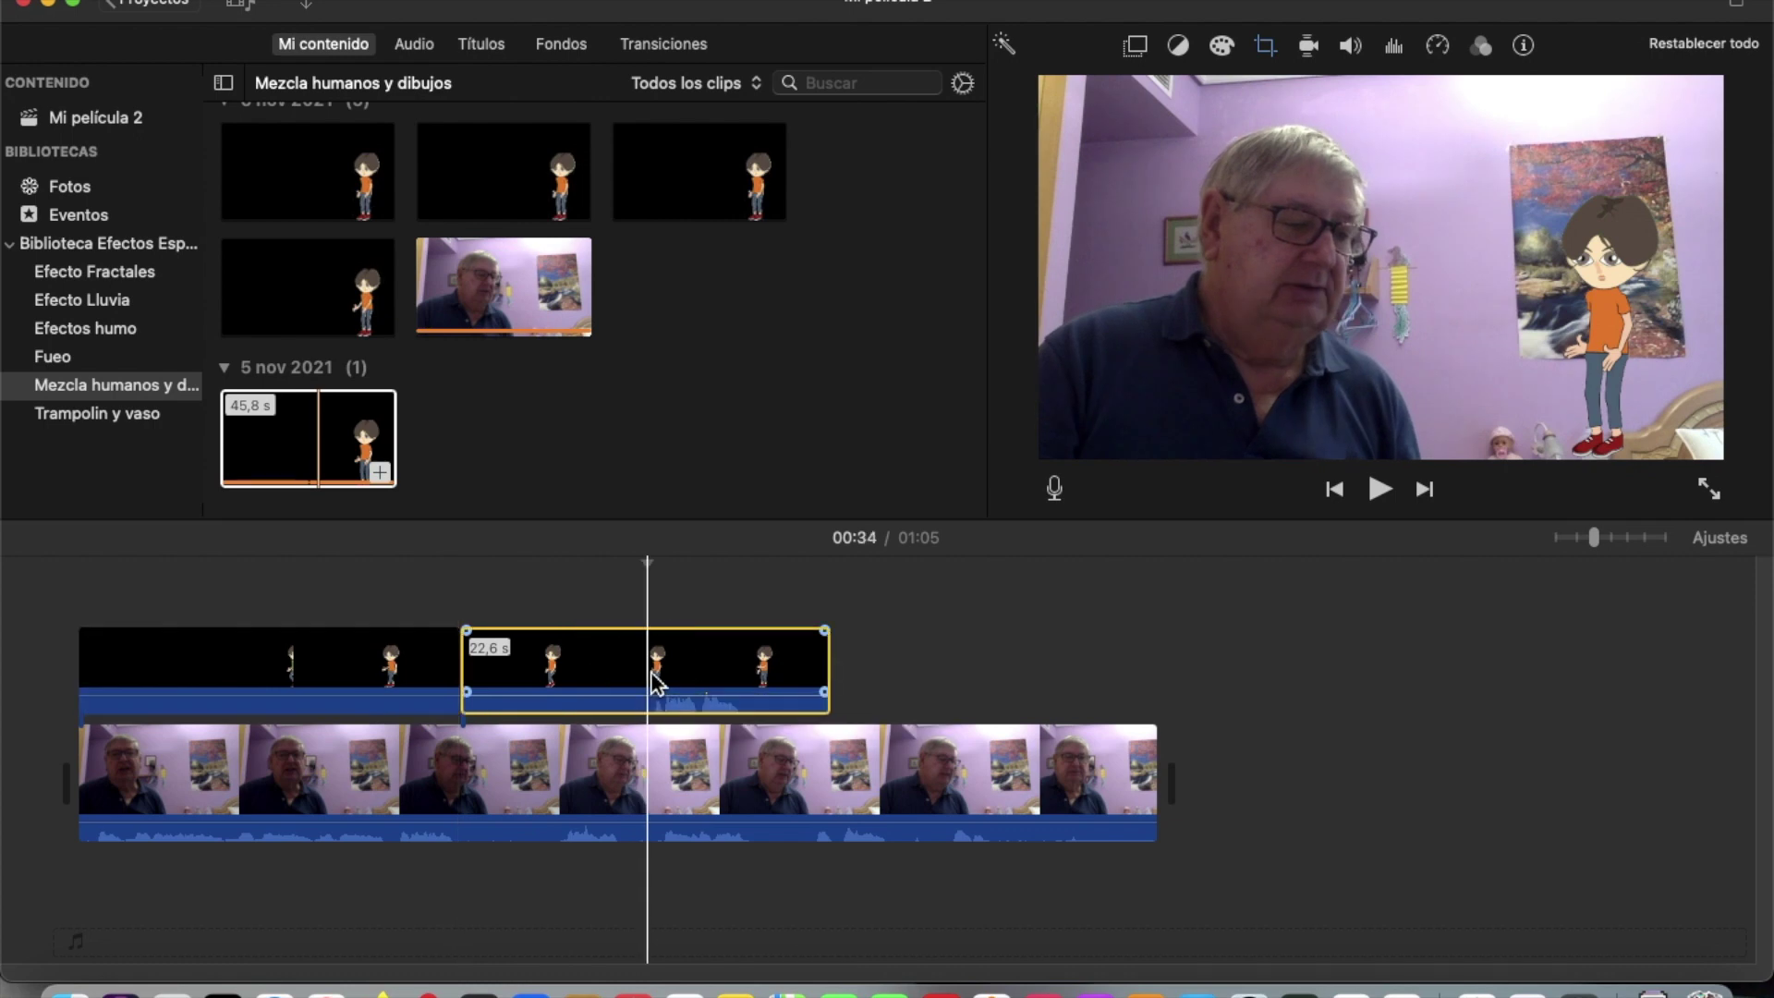
right_click(655, 683)
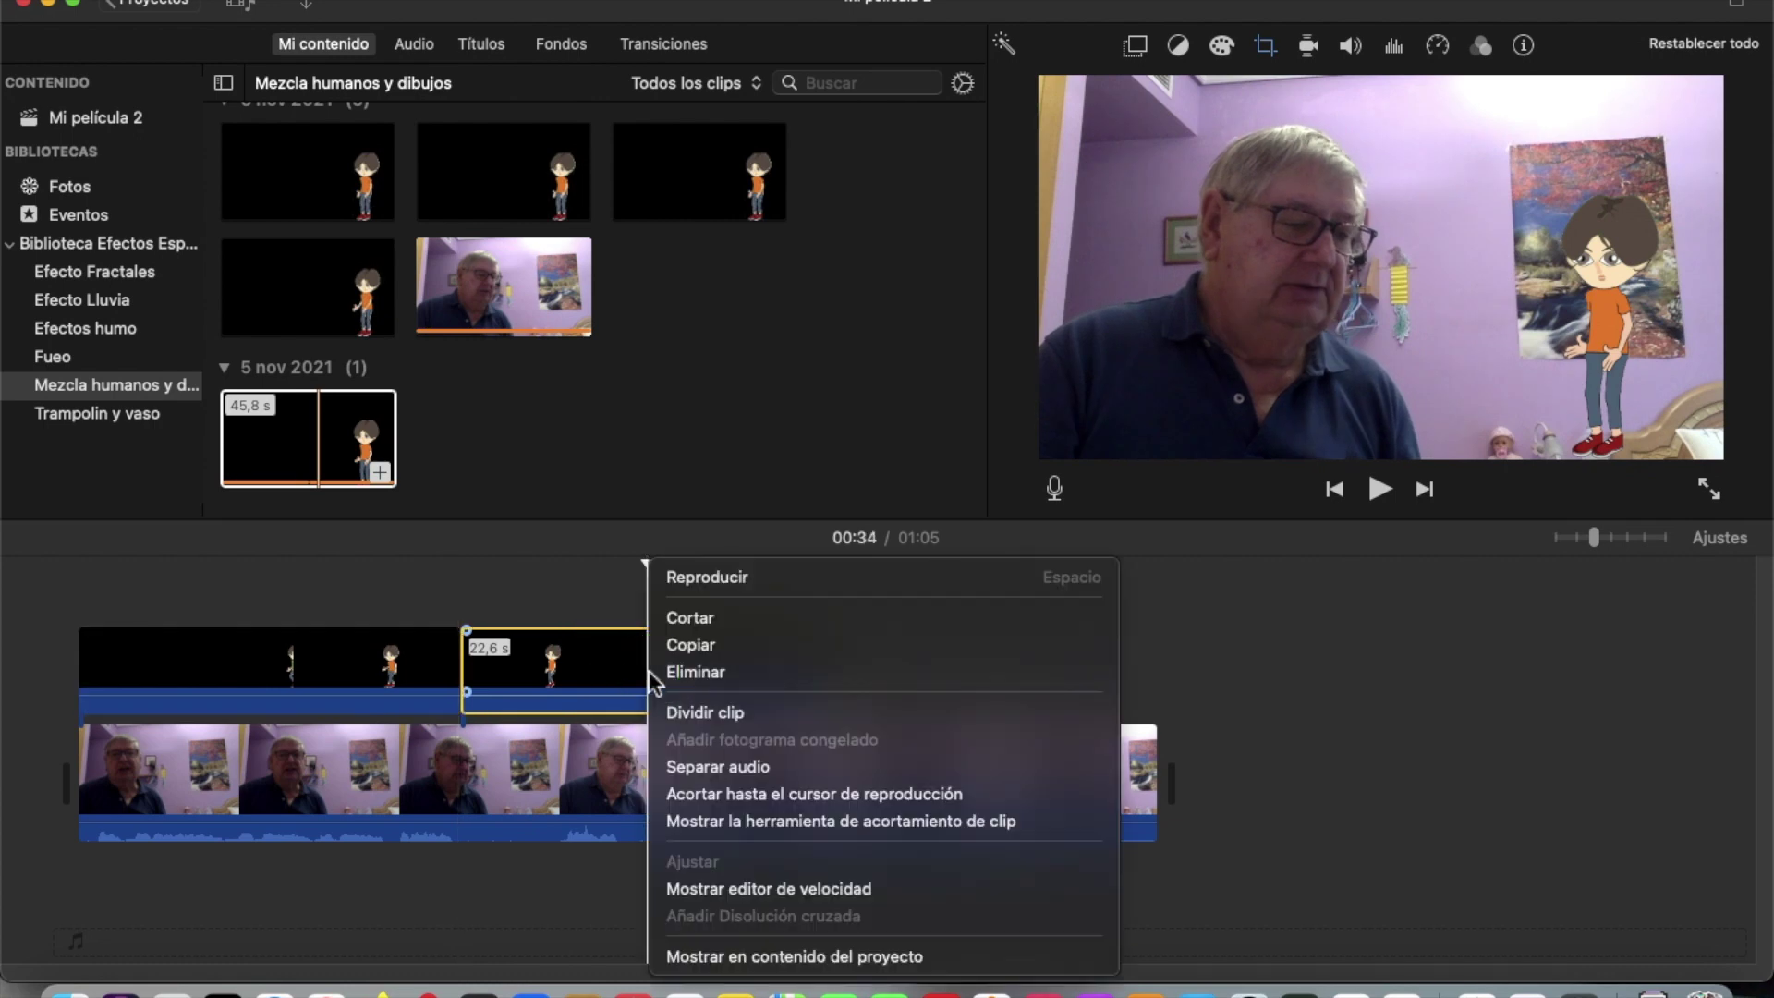
left_click(680, 712)
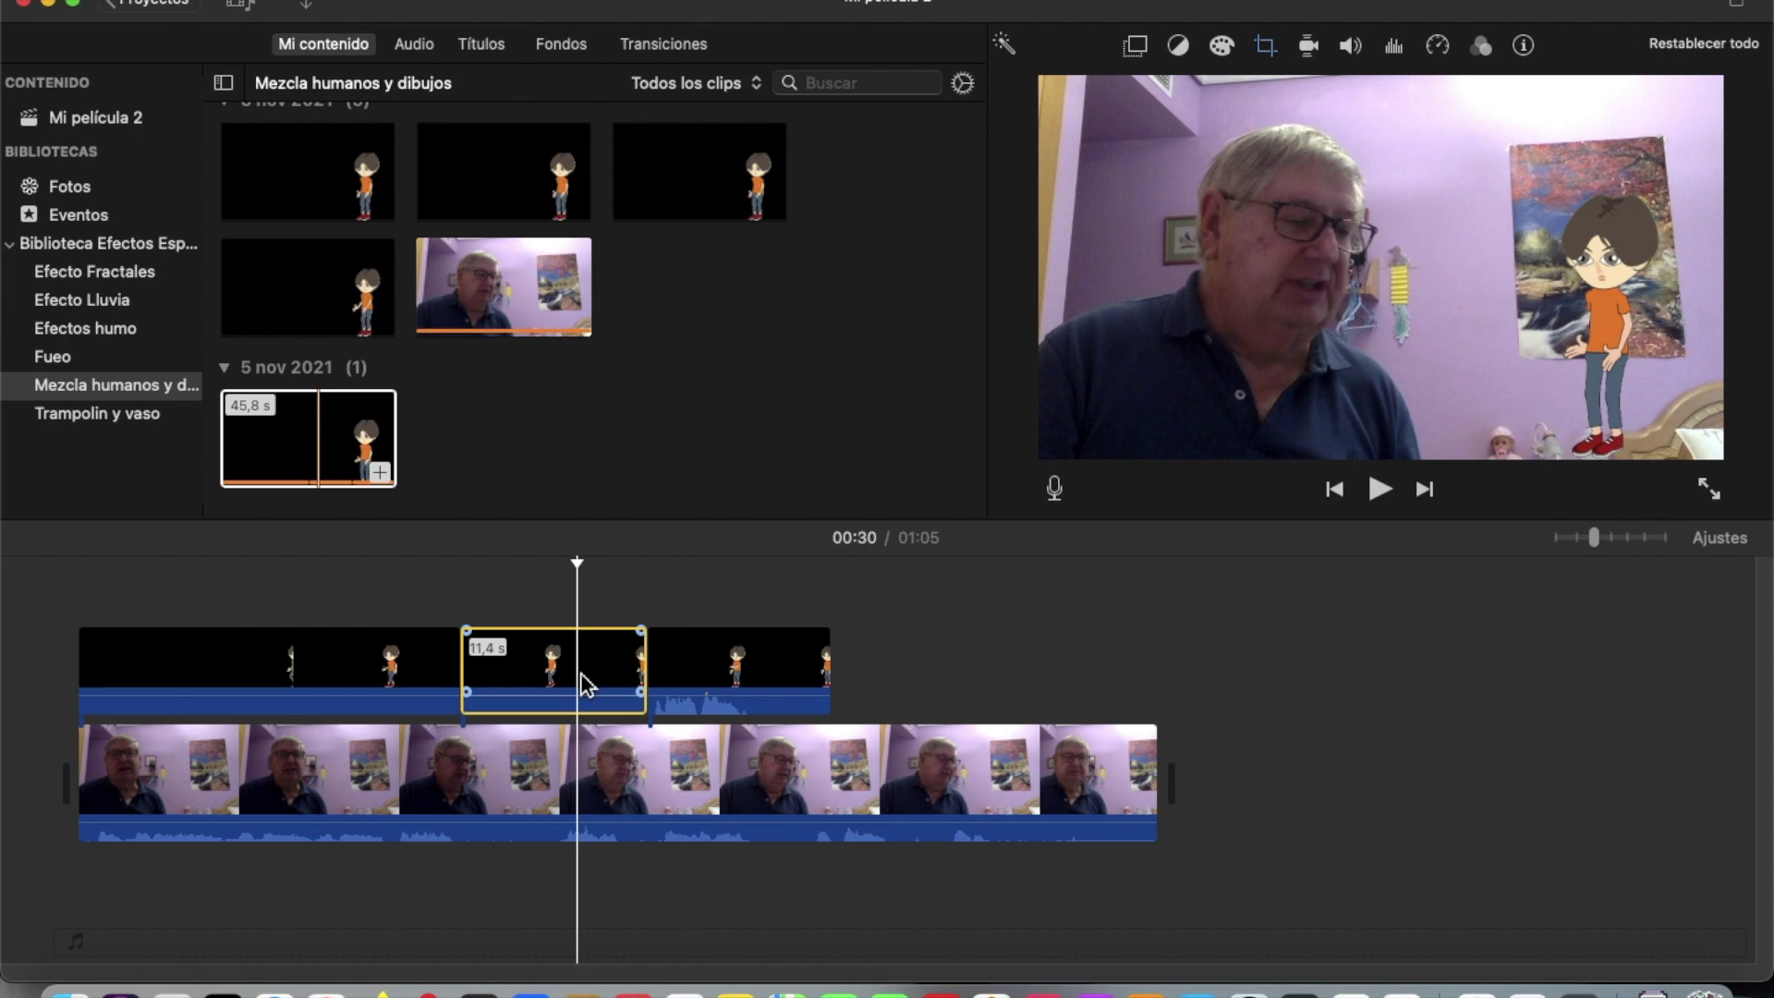
key("Delete")
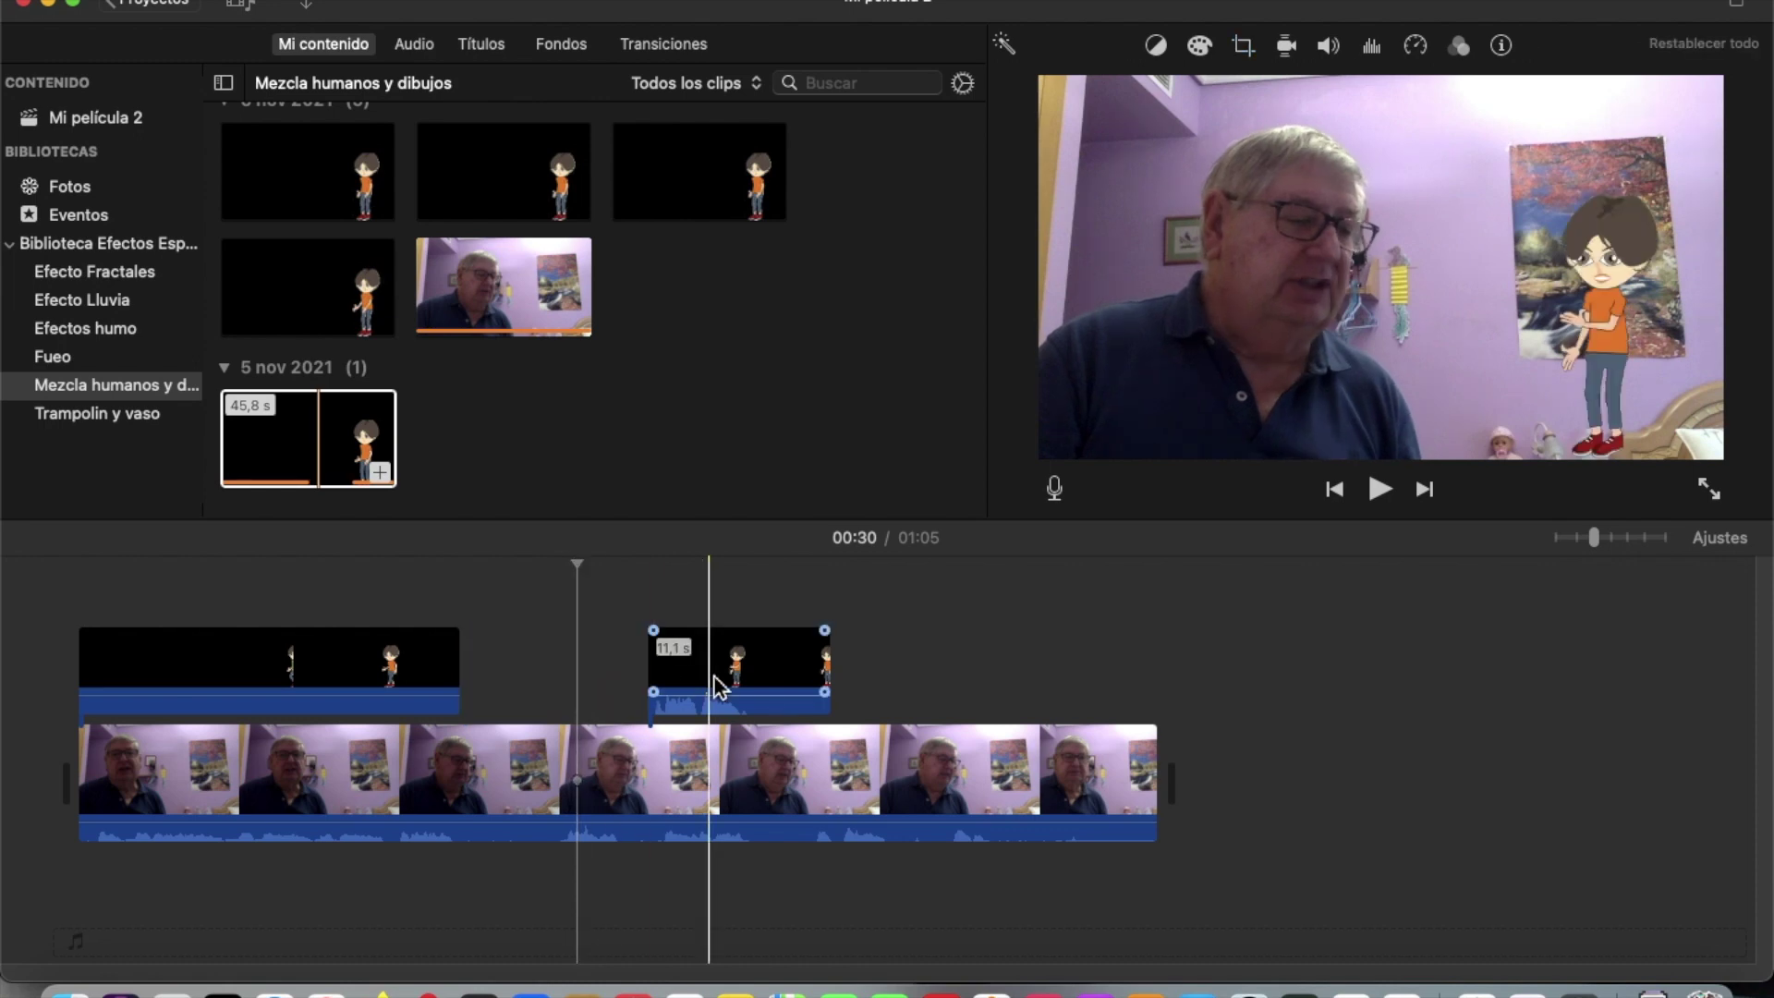
left_click_drag(717, 681, 536, 689)
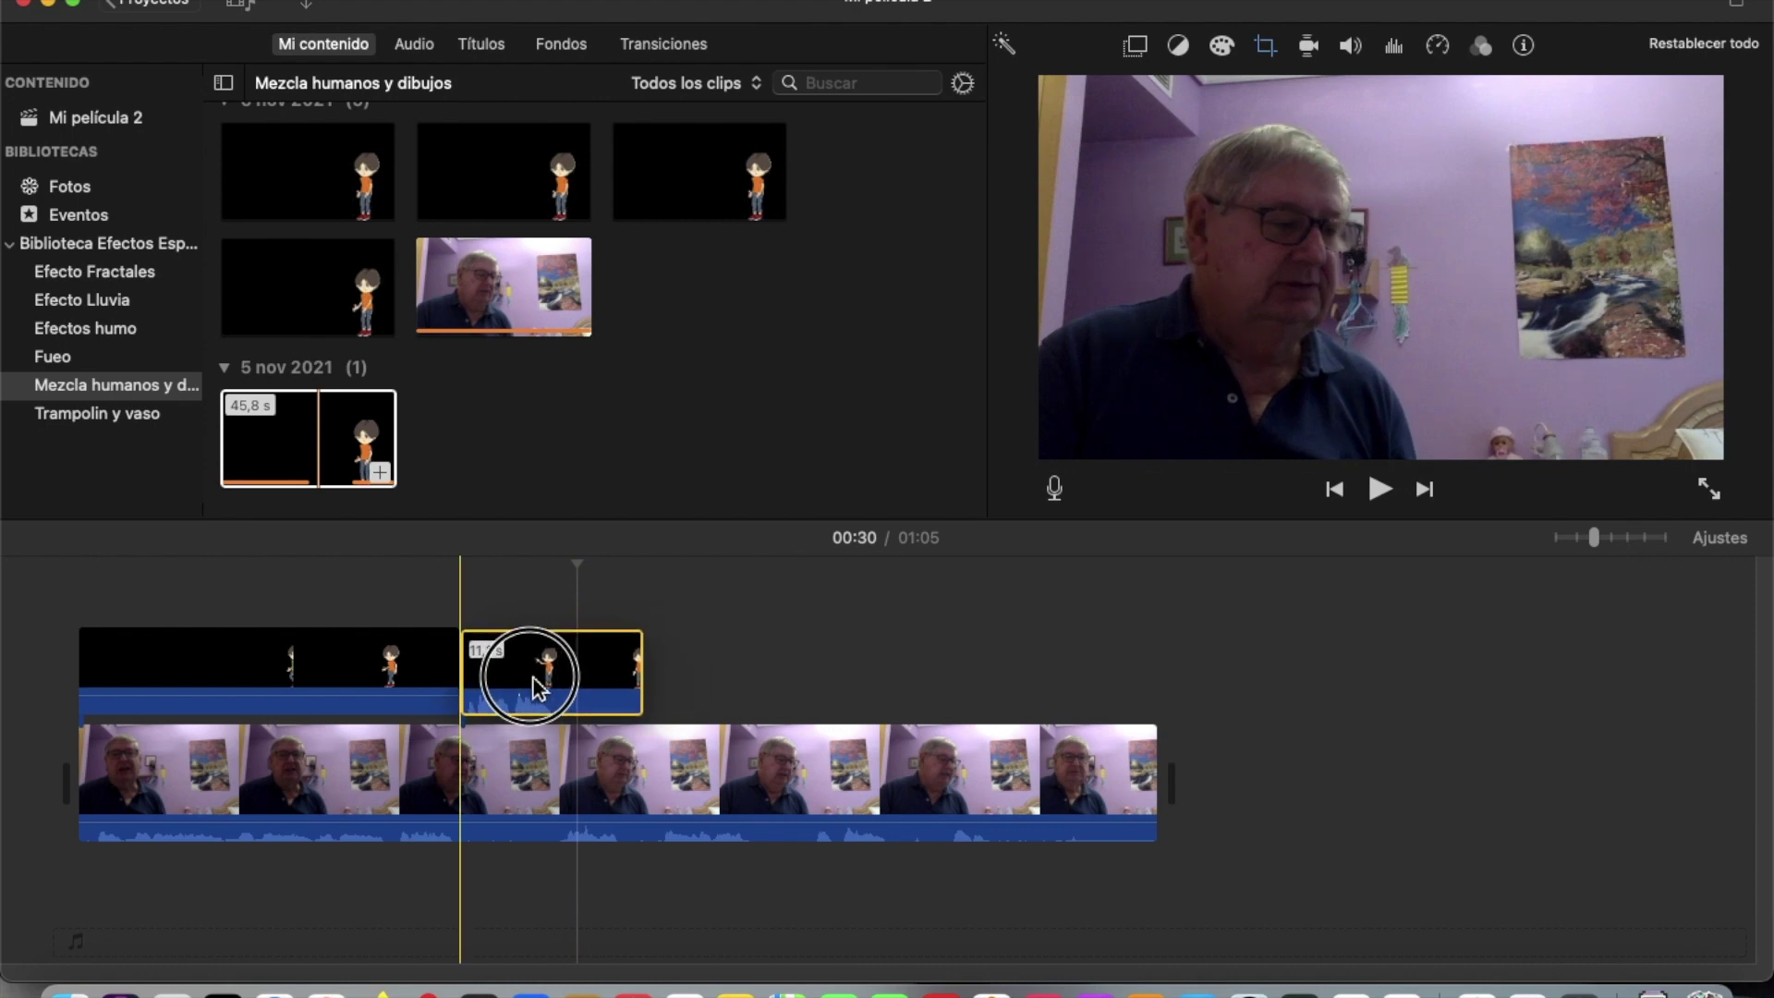
- Play the movie from about 00:18 to 00:32 to check the joined Jaimito1 overlay pieces
left_click(390, 586)
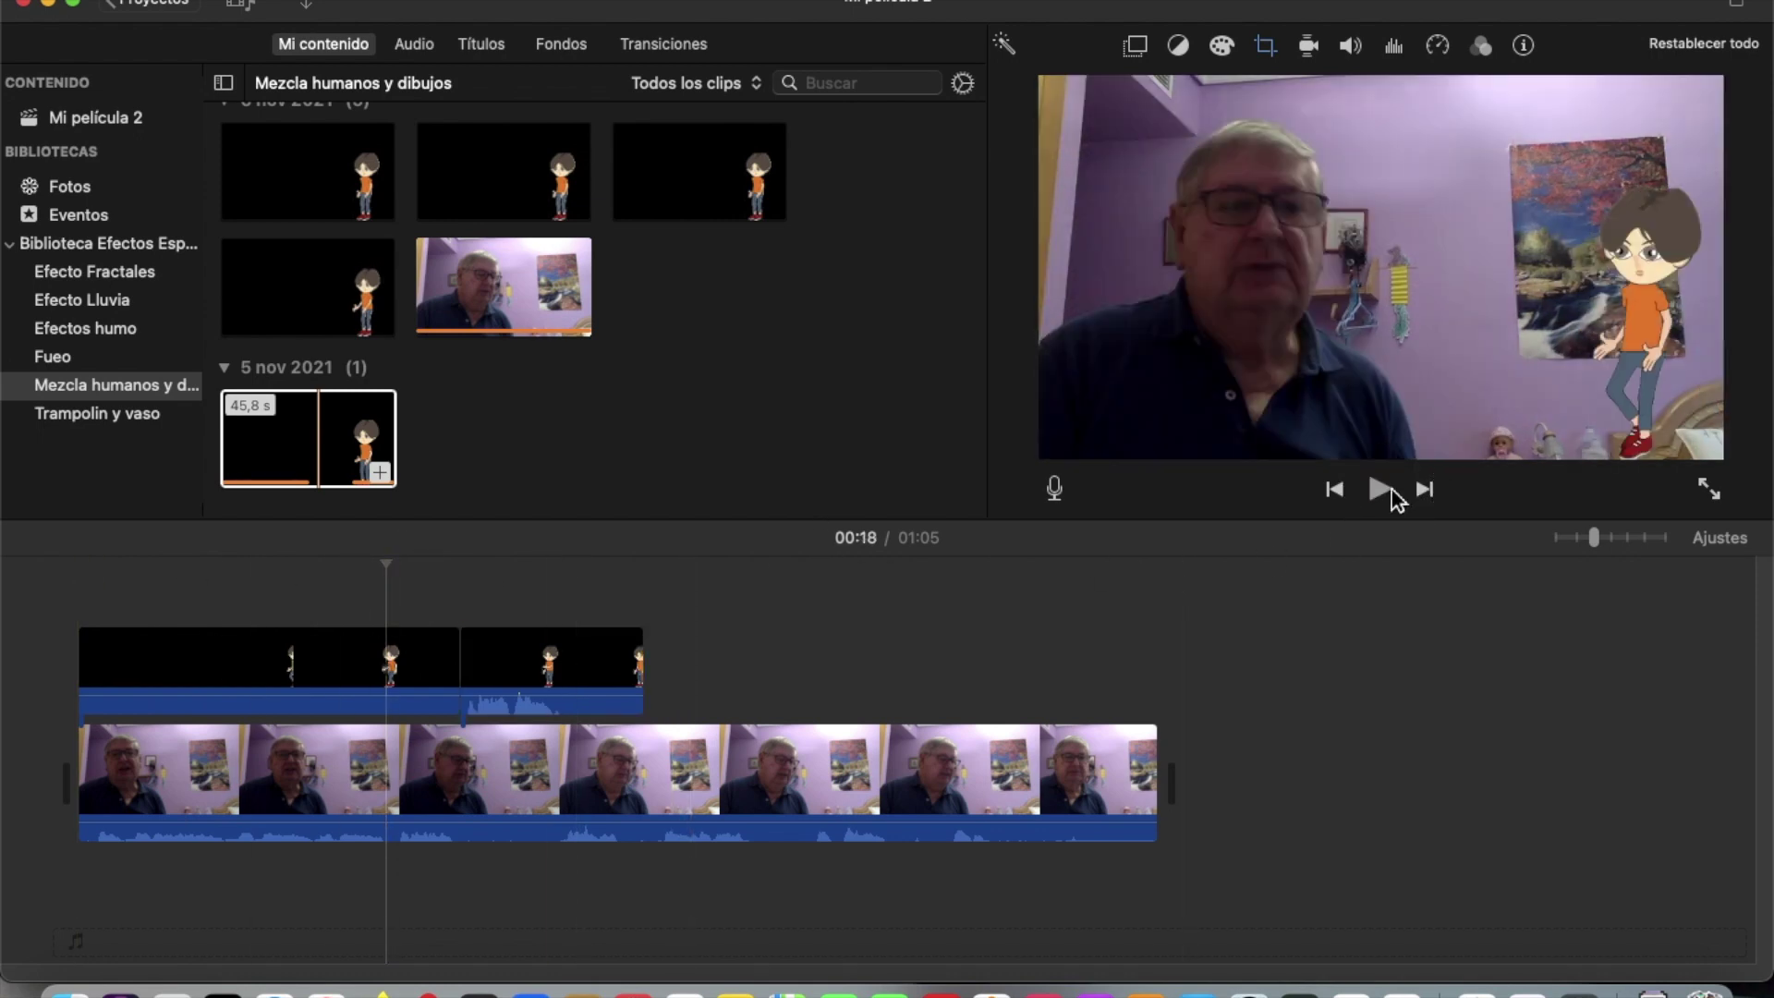
left_click(1392, 491)
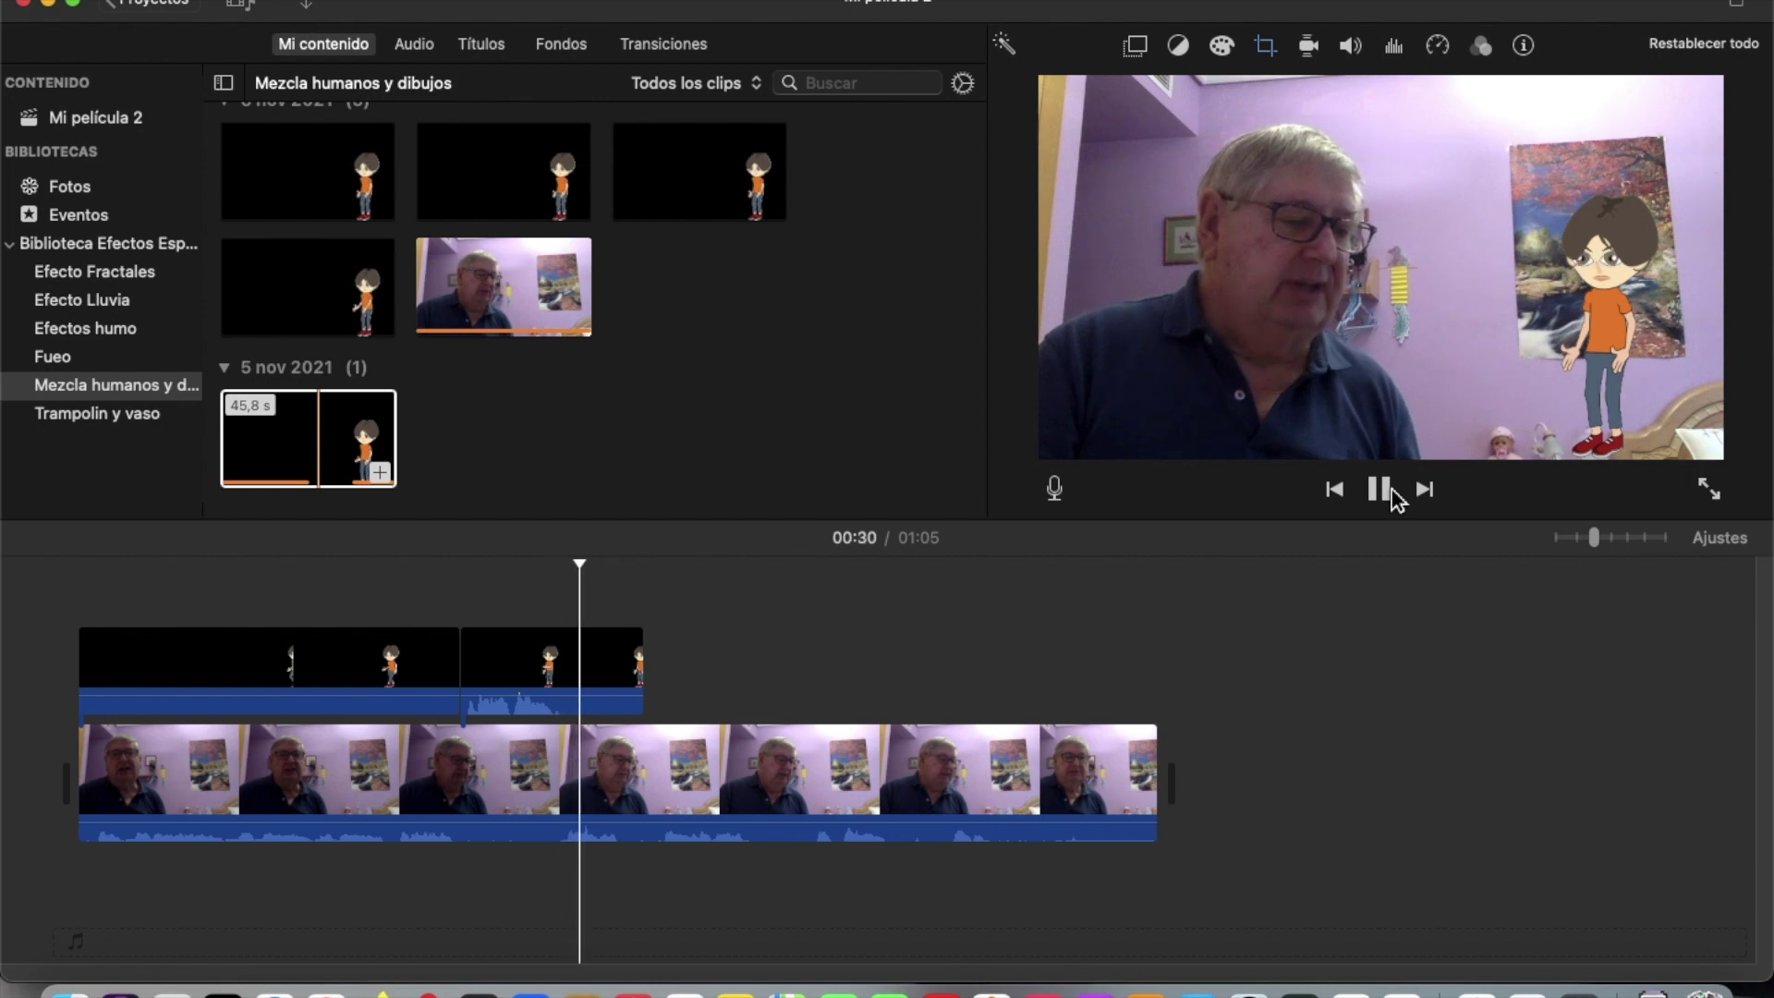
left_click(1380, 489)
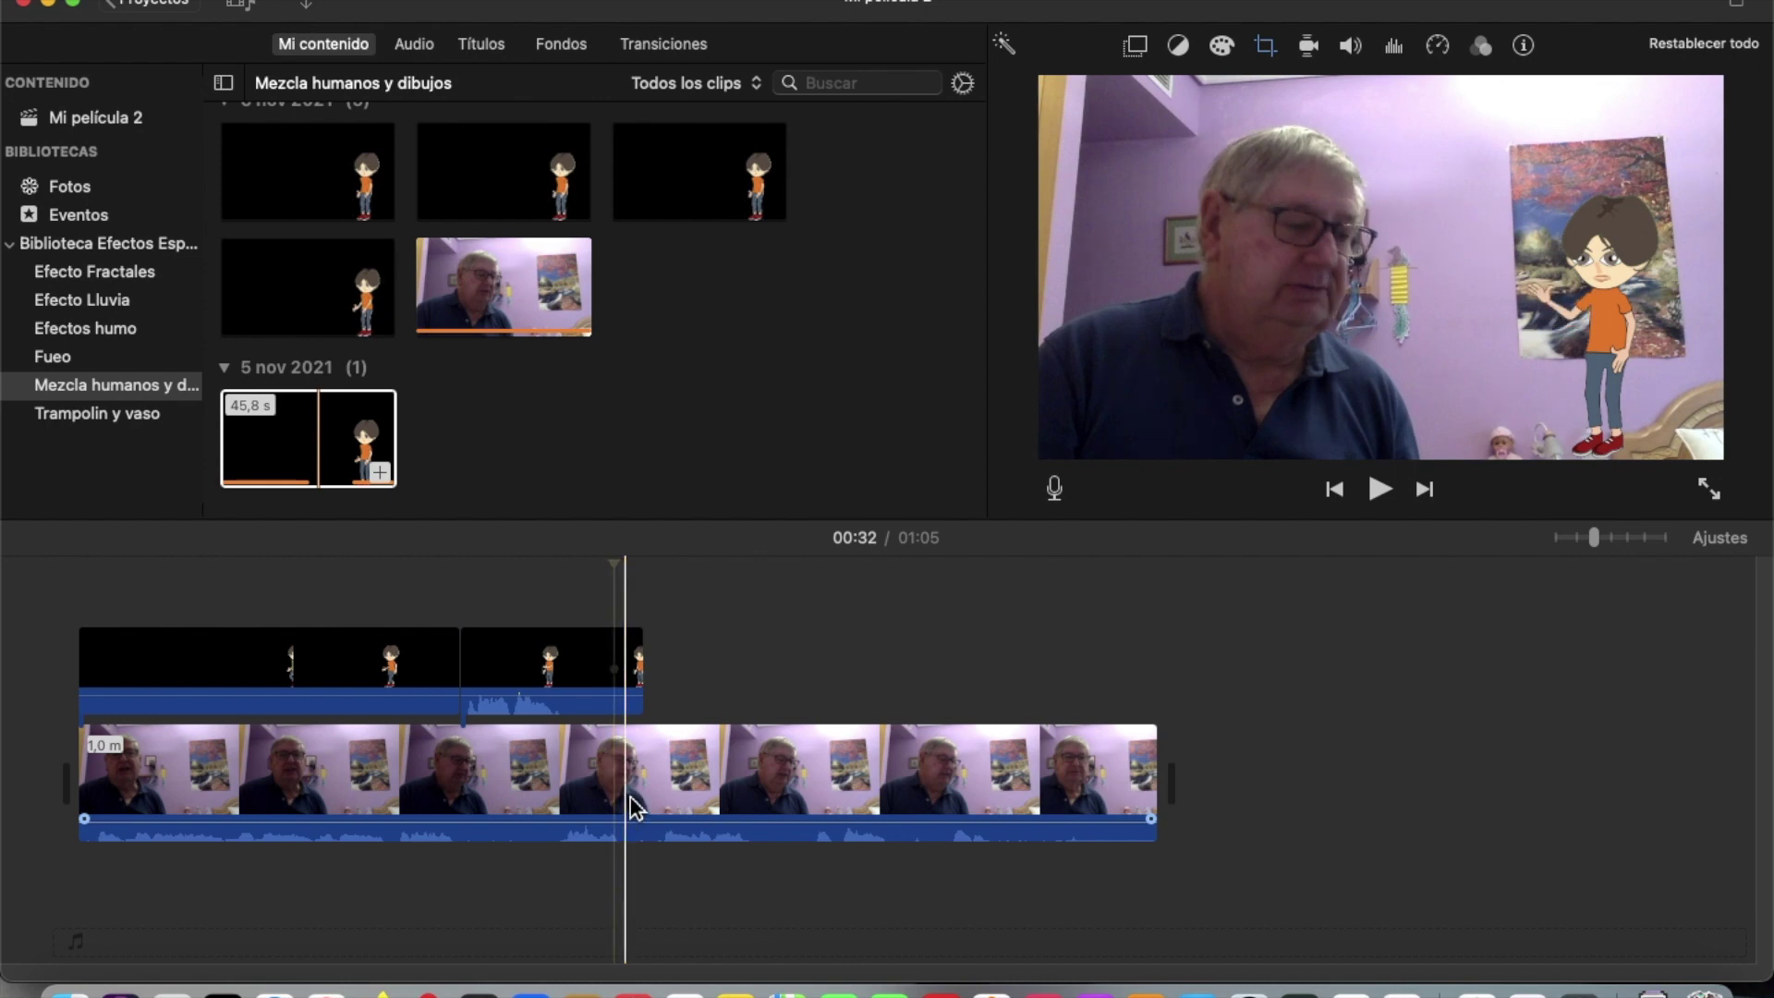
- Place the first 15 s clip from 6 nov 2021 on the overlay track right after the Jaimito1 pieces
left_click(335, 194)
left_click_drag(317, 180, 655, 683)
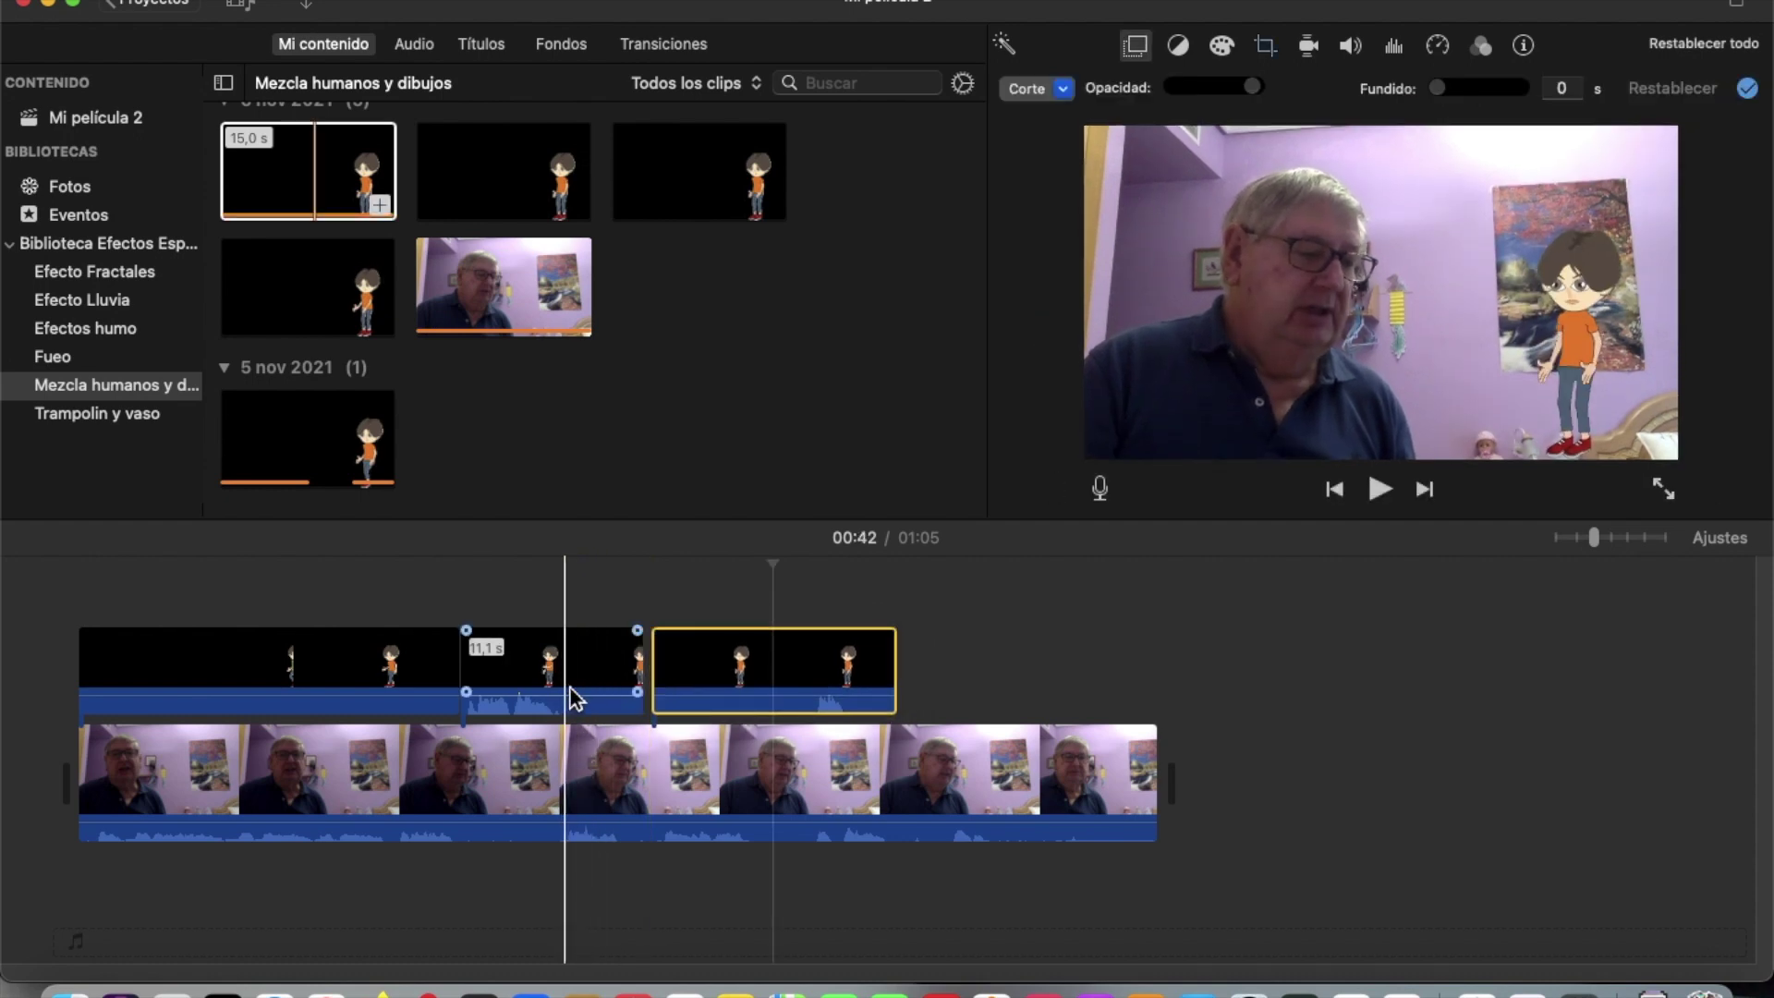
- Remove the part of the second Jaimito1 piece after 00:29 and move the 15 s overlay clip up against it
left_click(570, 695)
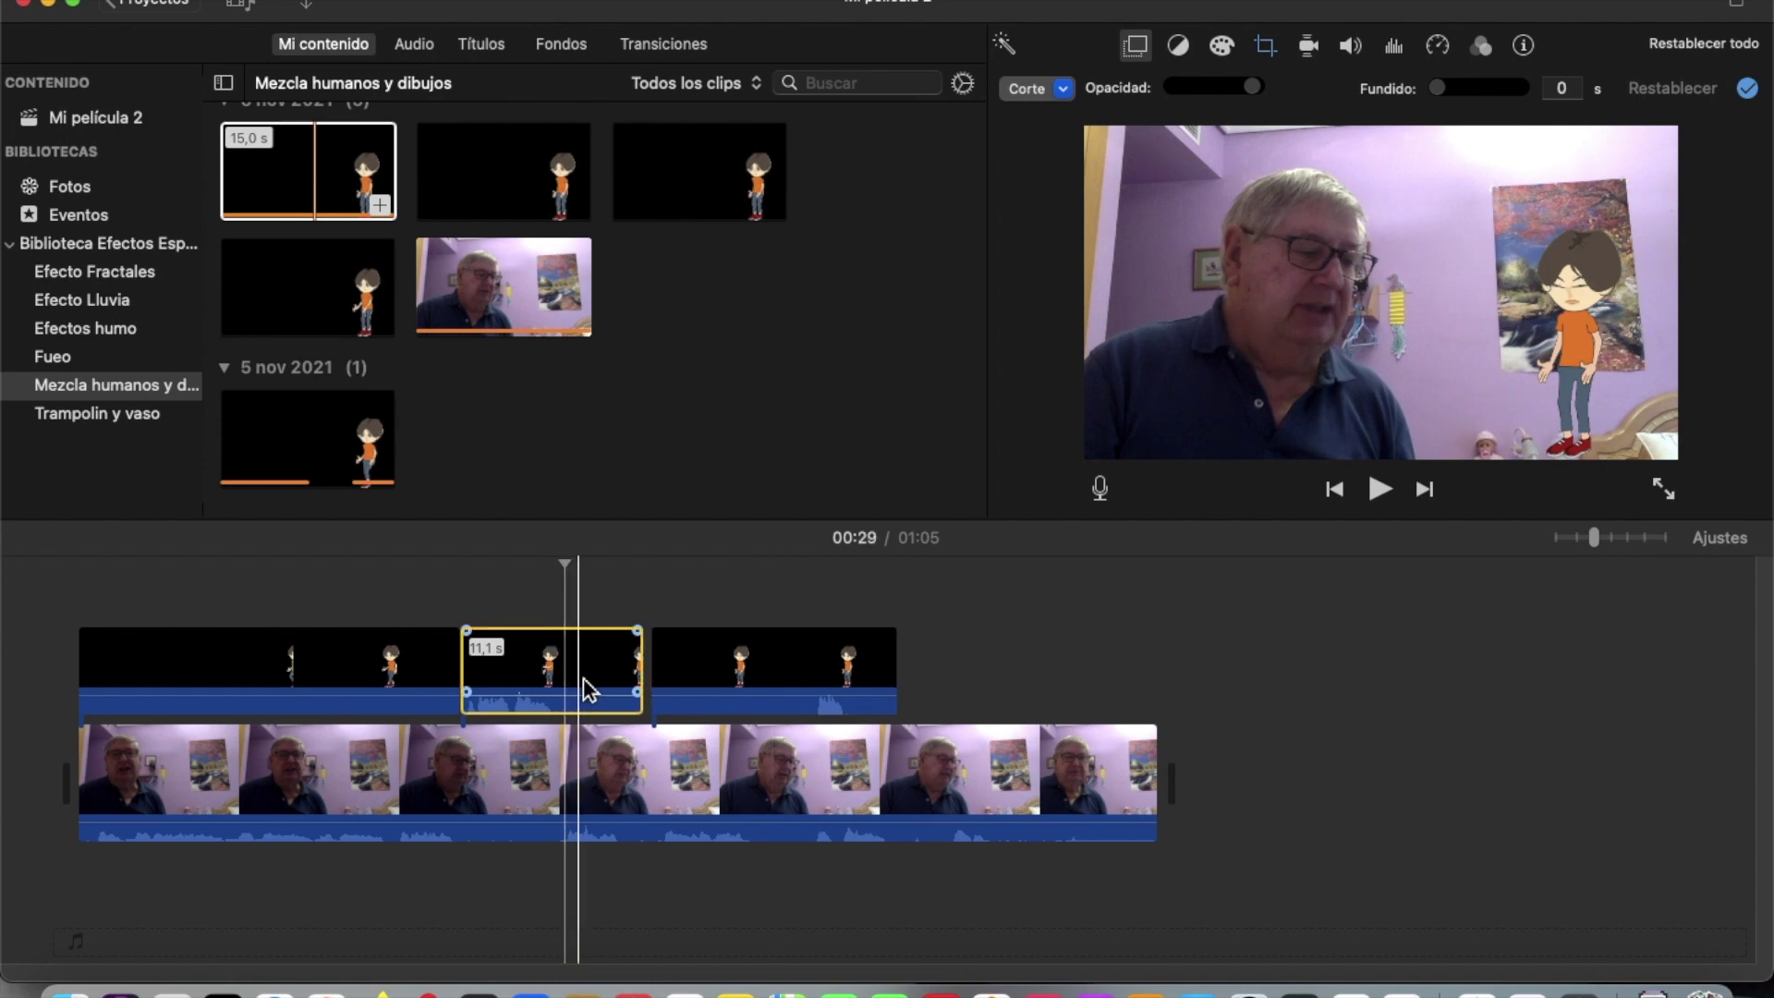
right_click(579, 683)
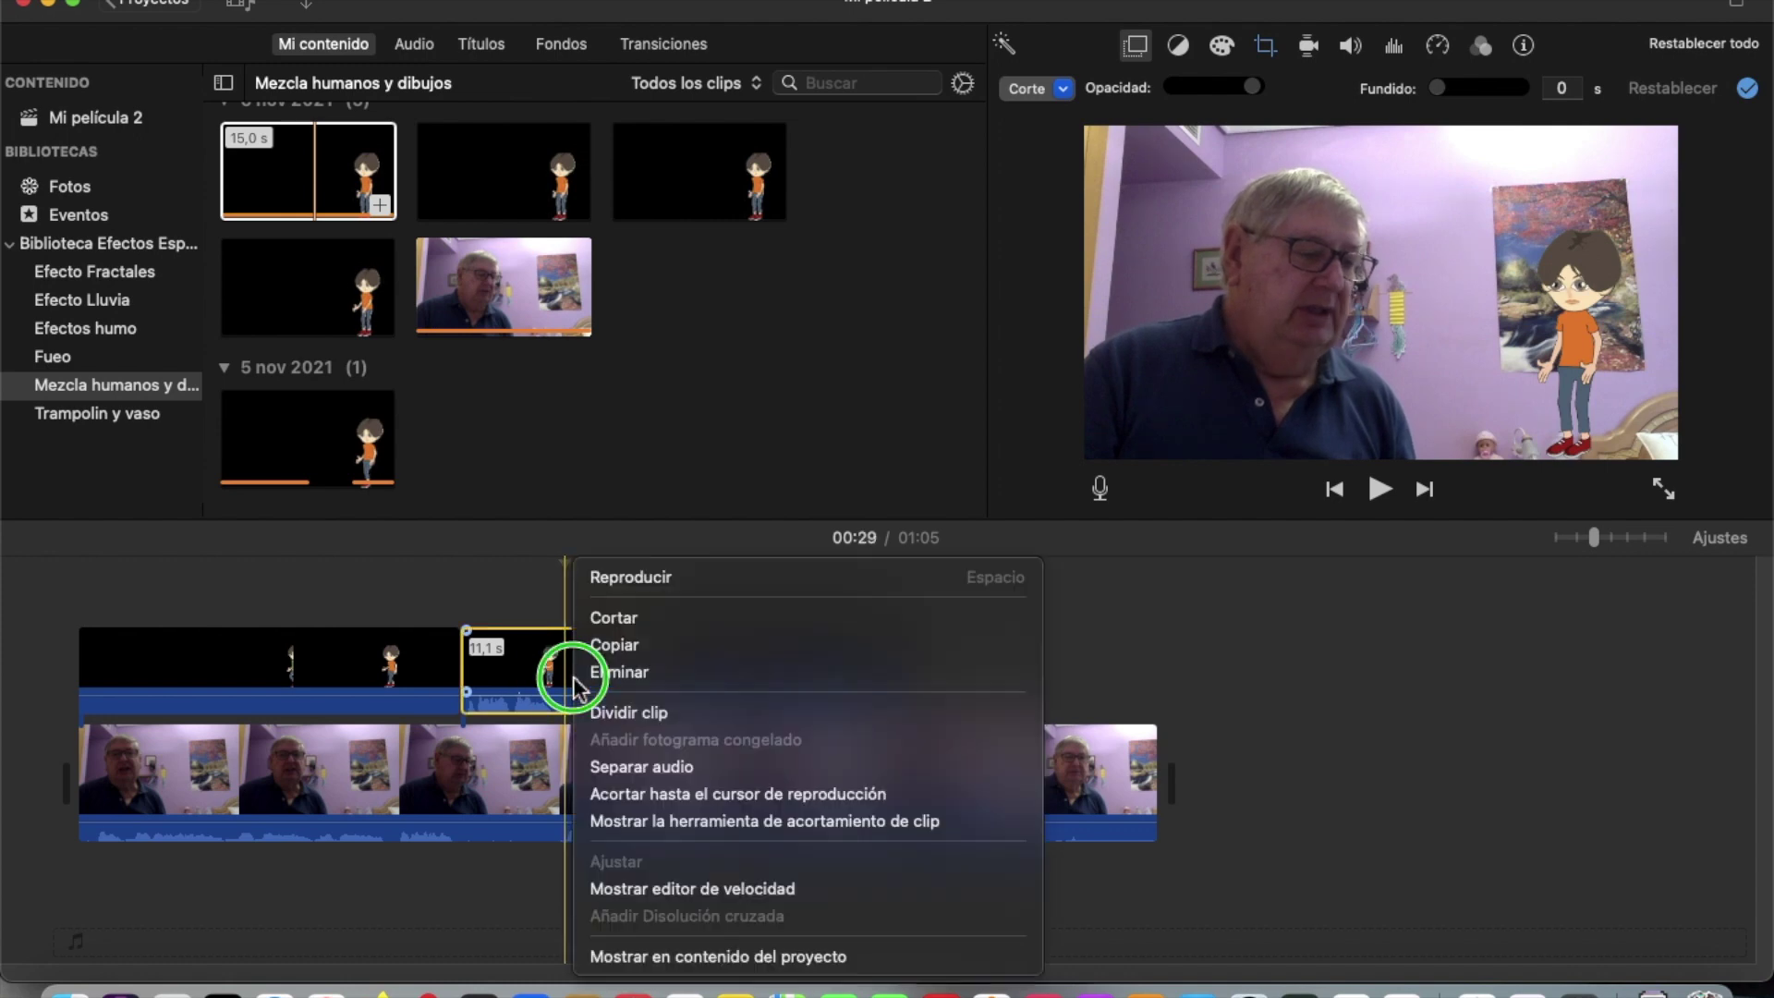
left_click(652, 717)
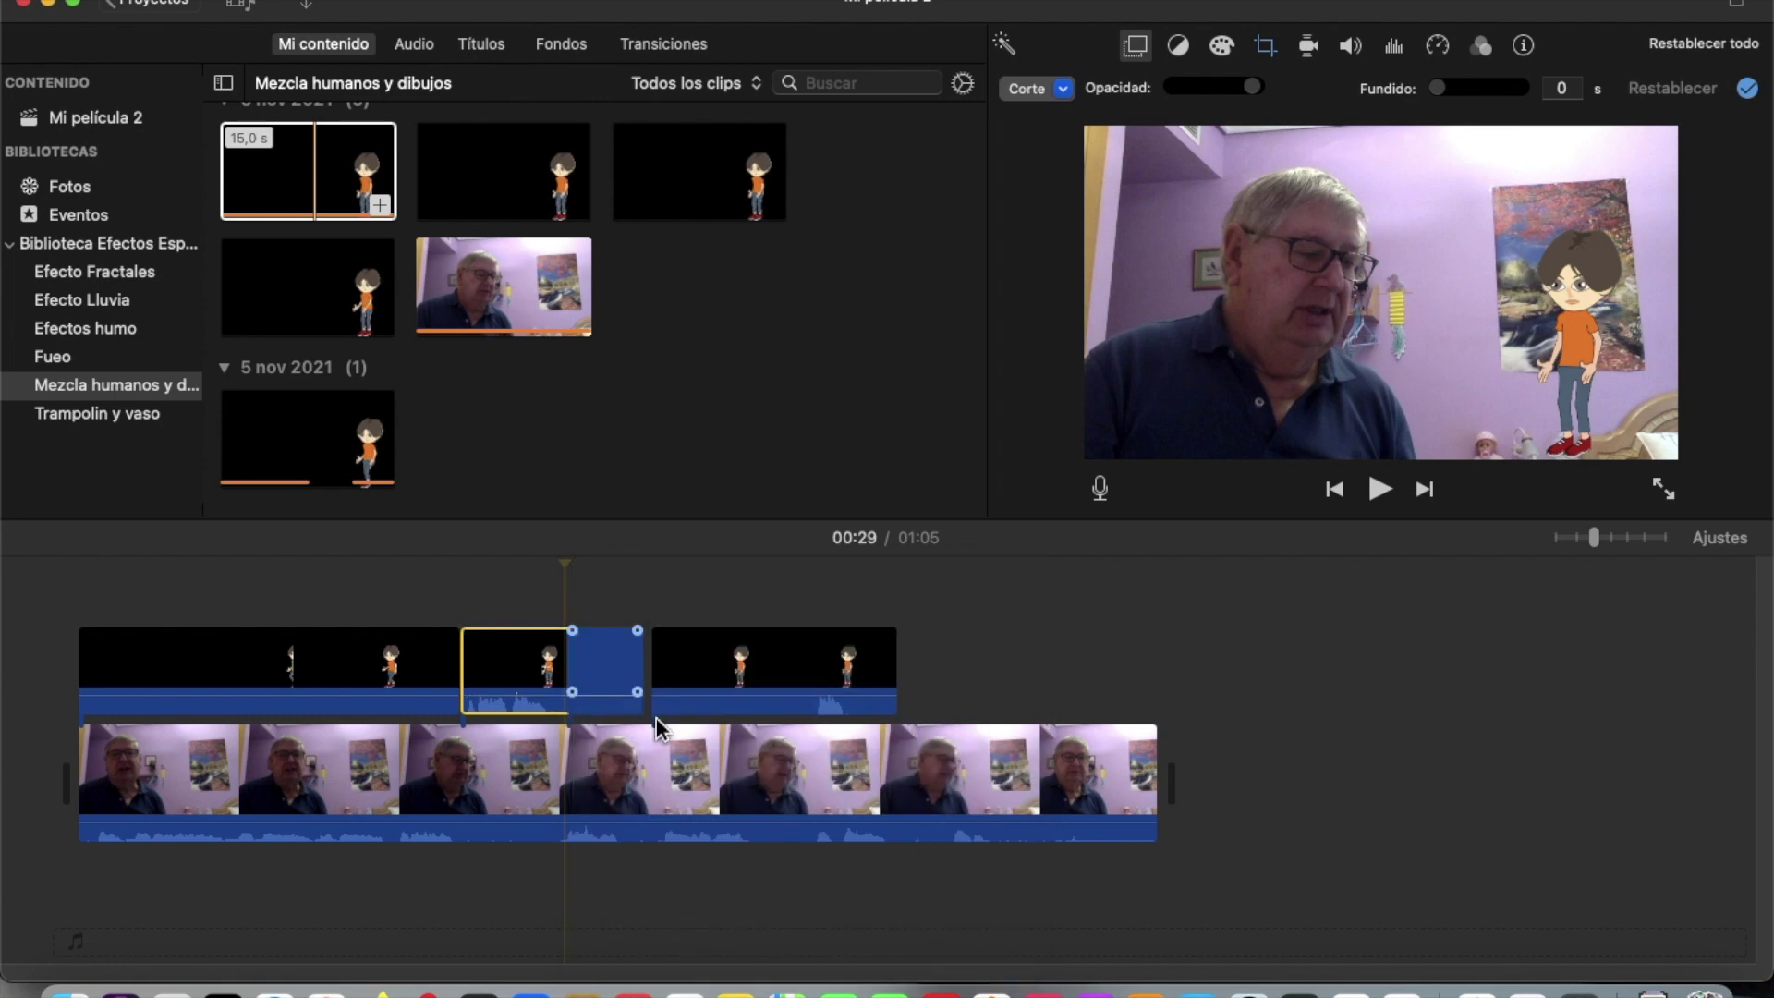
left_click(627, 685)
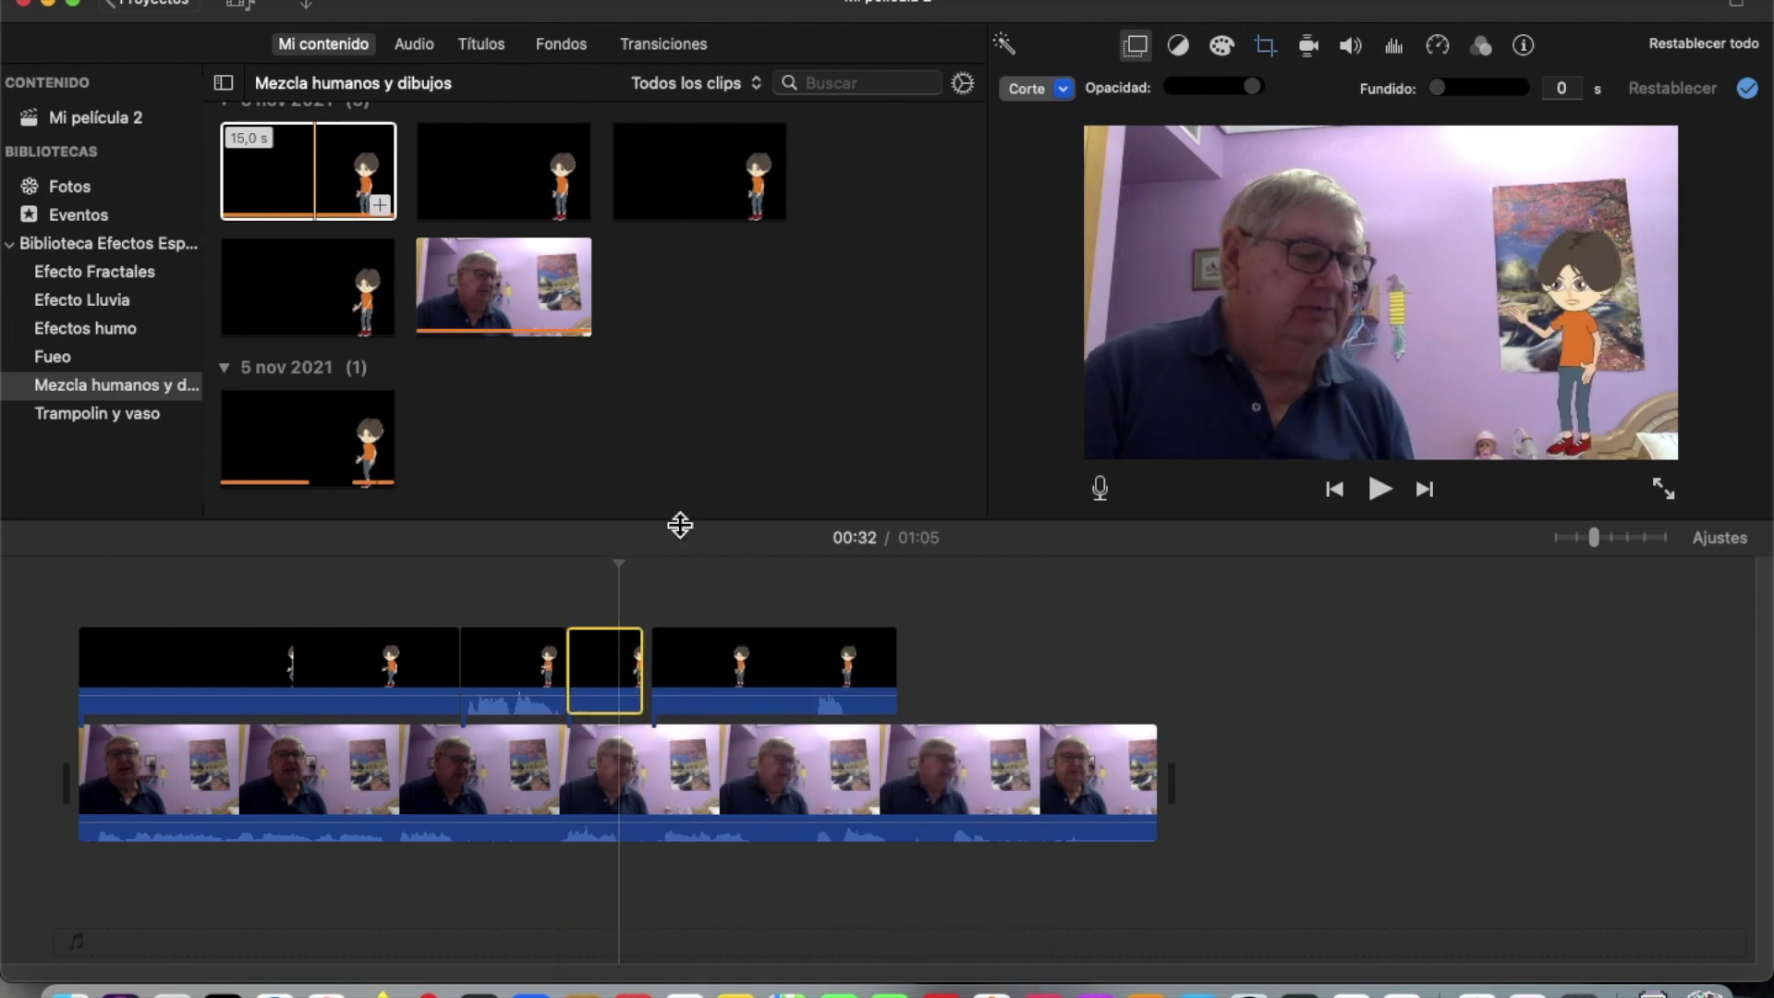
key("Delete")
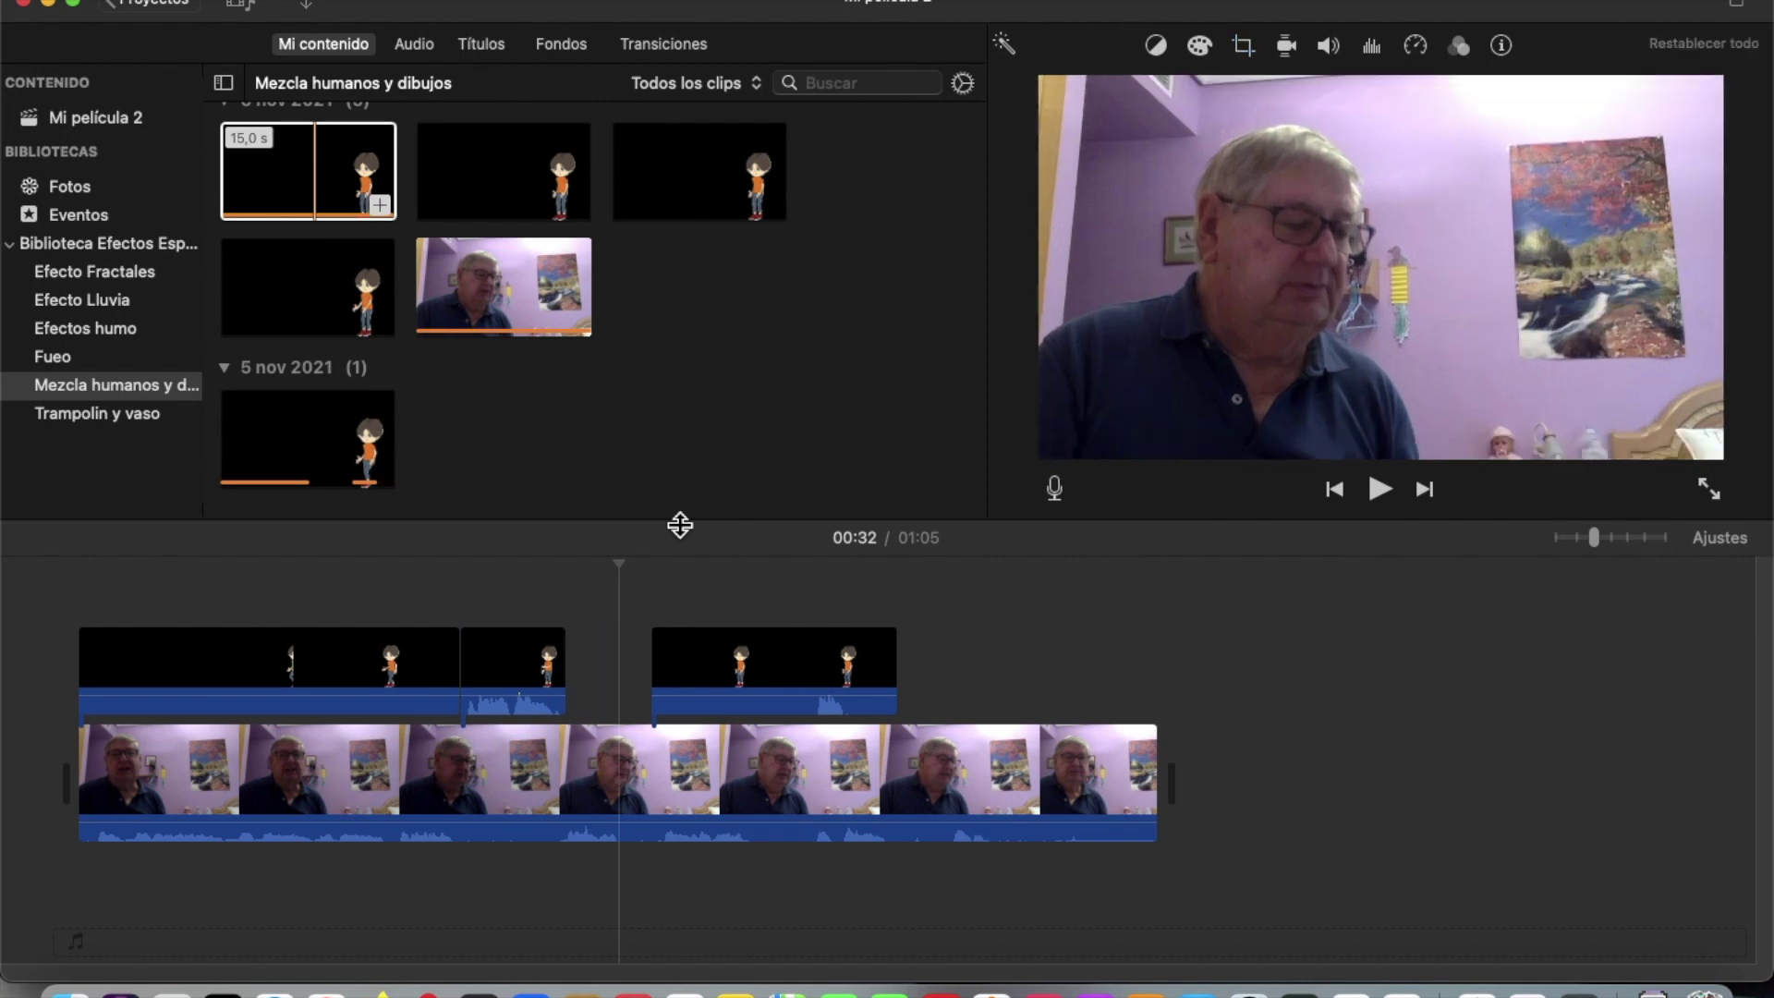
left_click_drag(750, 679, 670, 682)
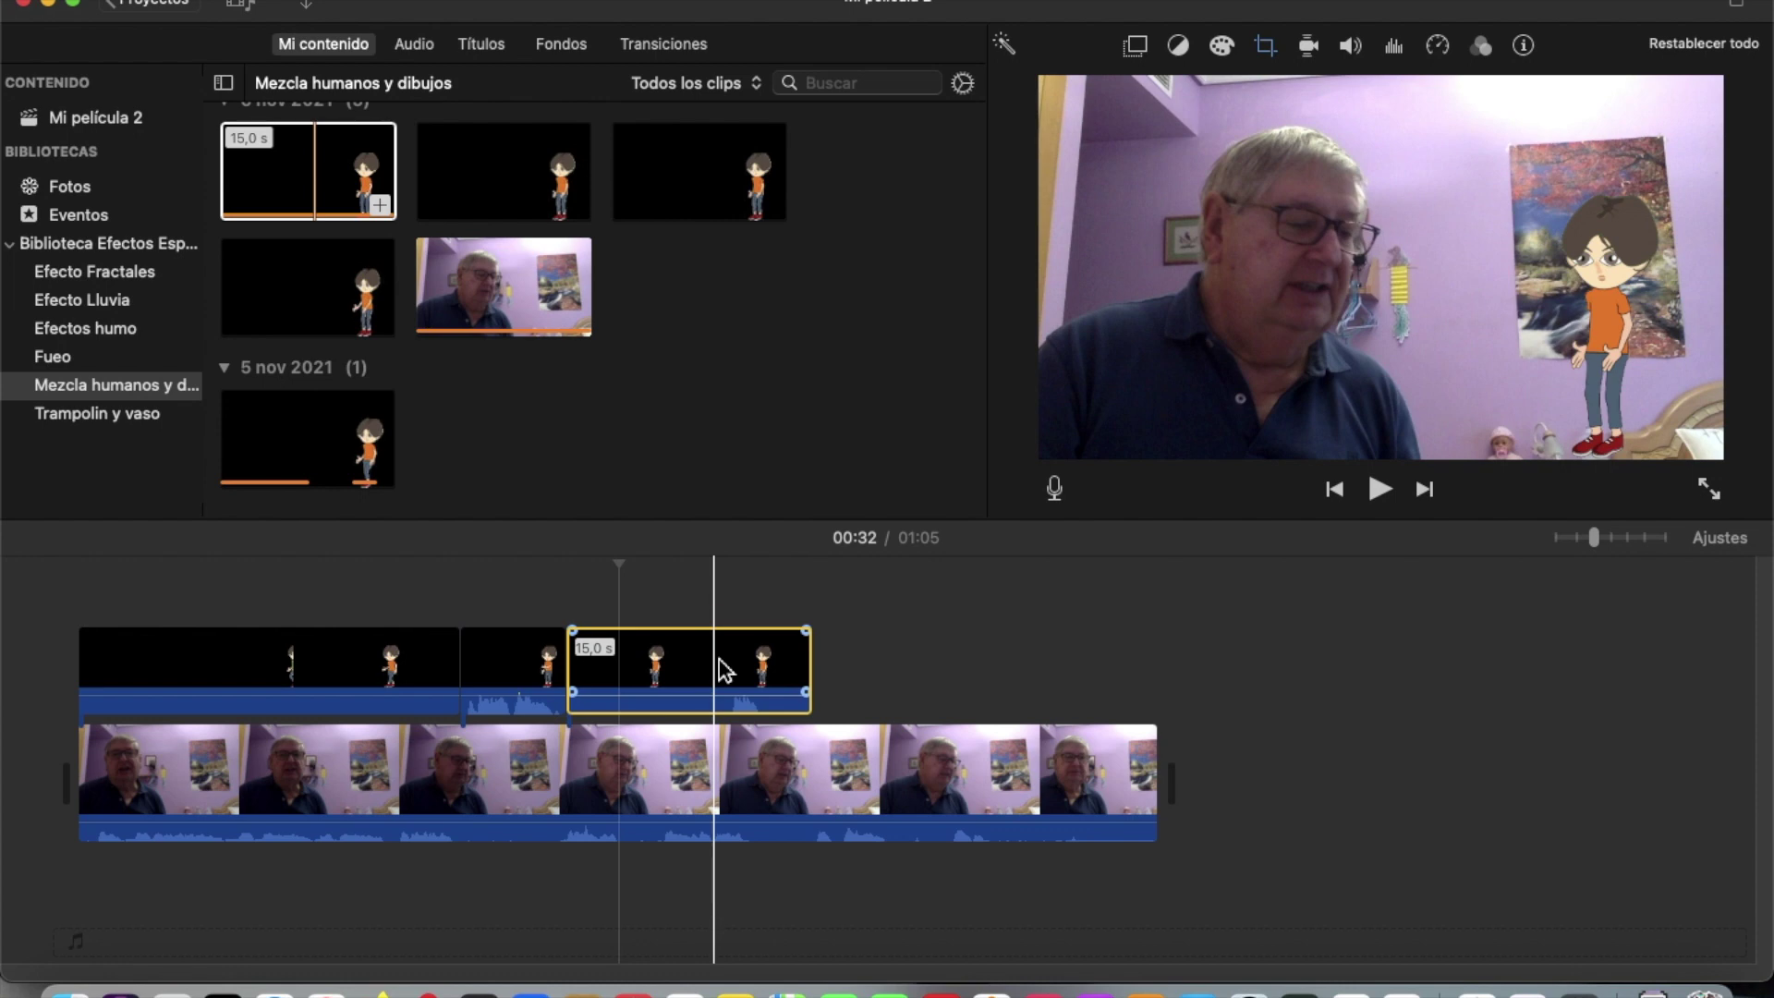
- Cut the section between 00:32 and 00:39 out of the 15 s overlay clip and close the gap
right_click(631, 670)
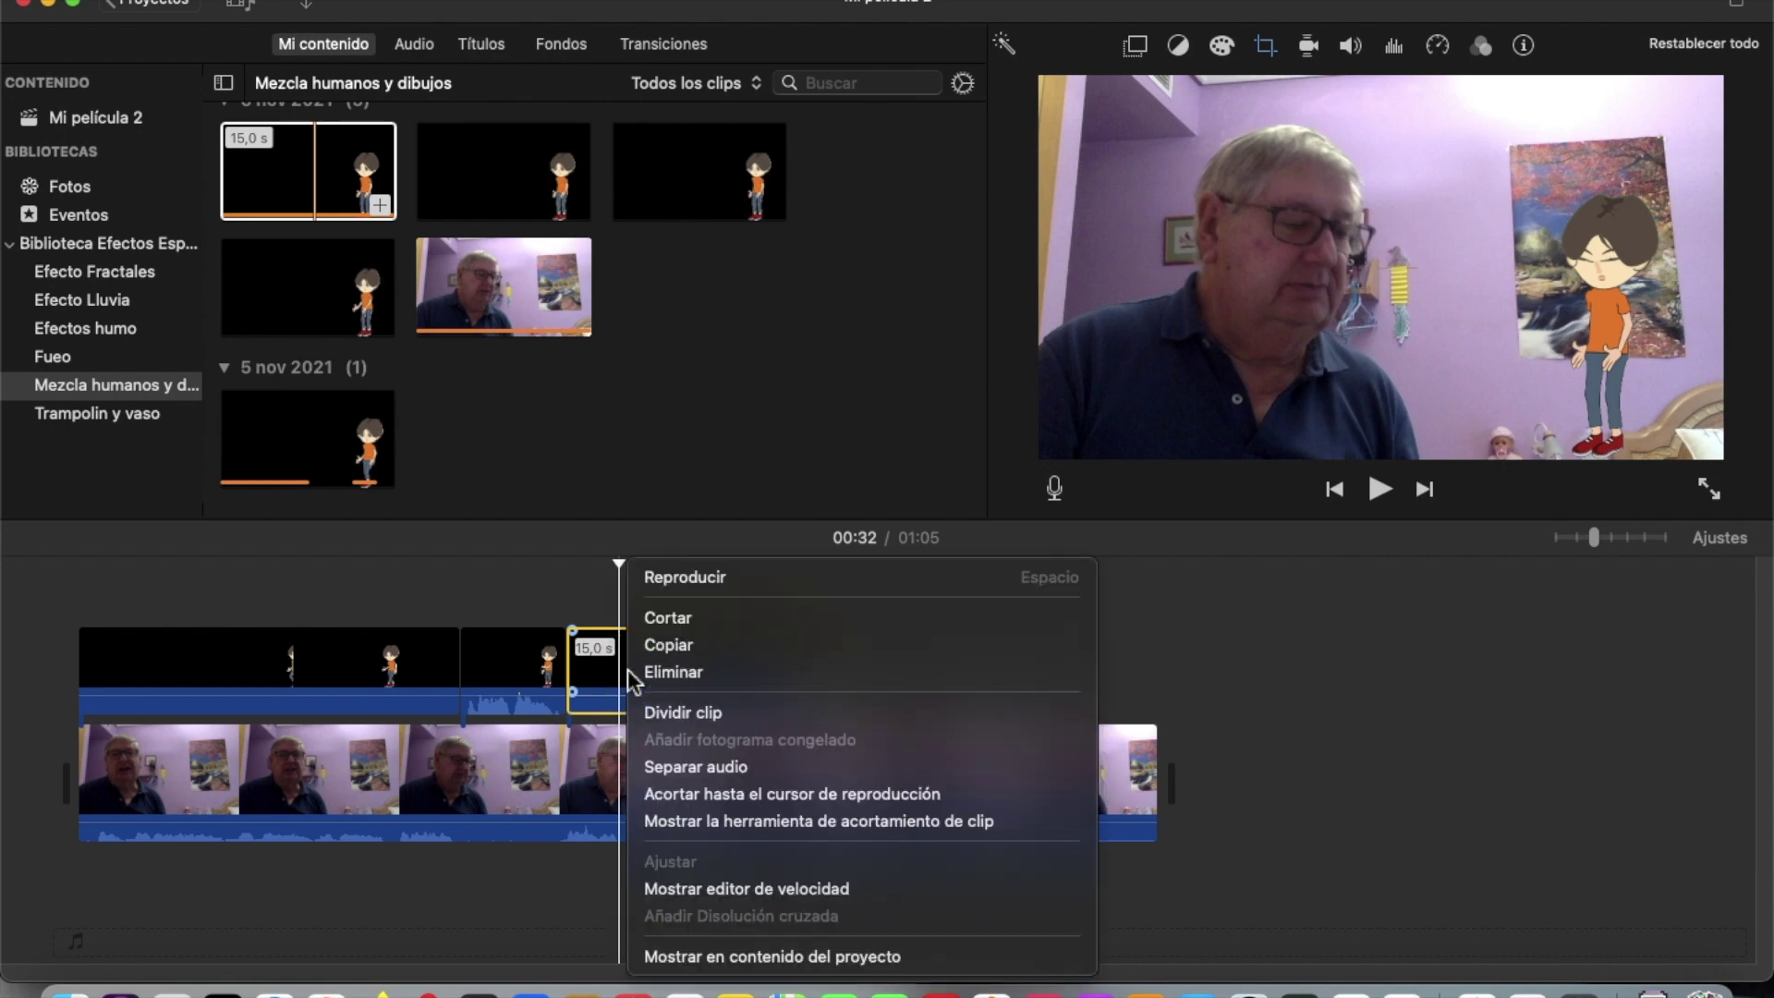
left_click(686, 715)
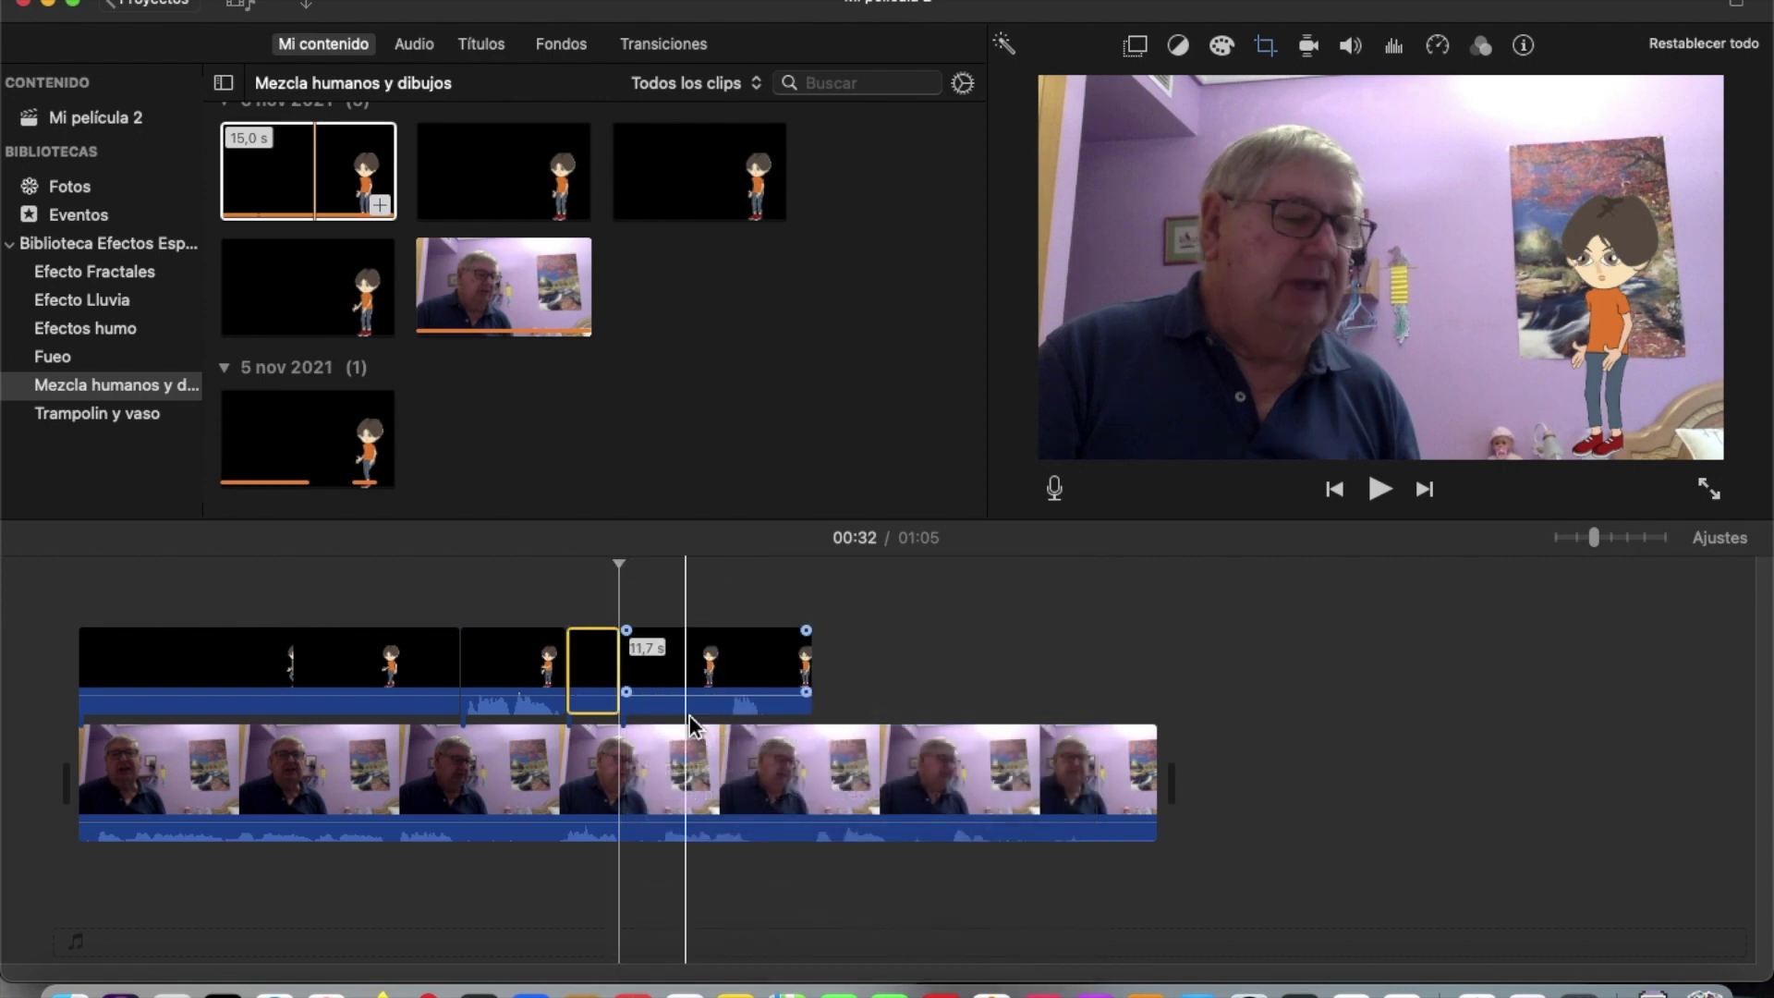
left_click(730, 691)
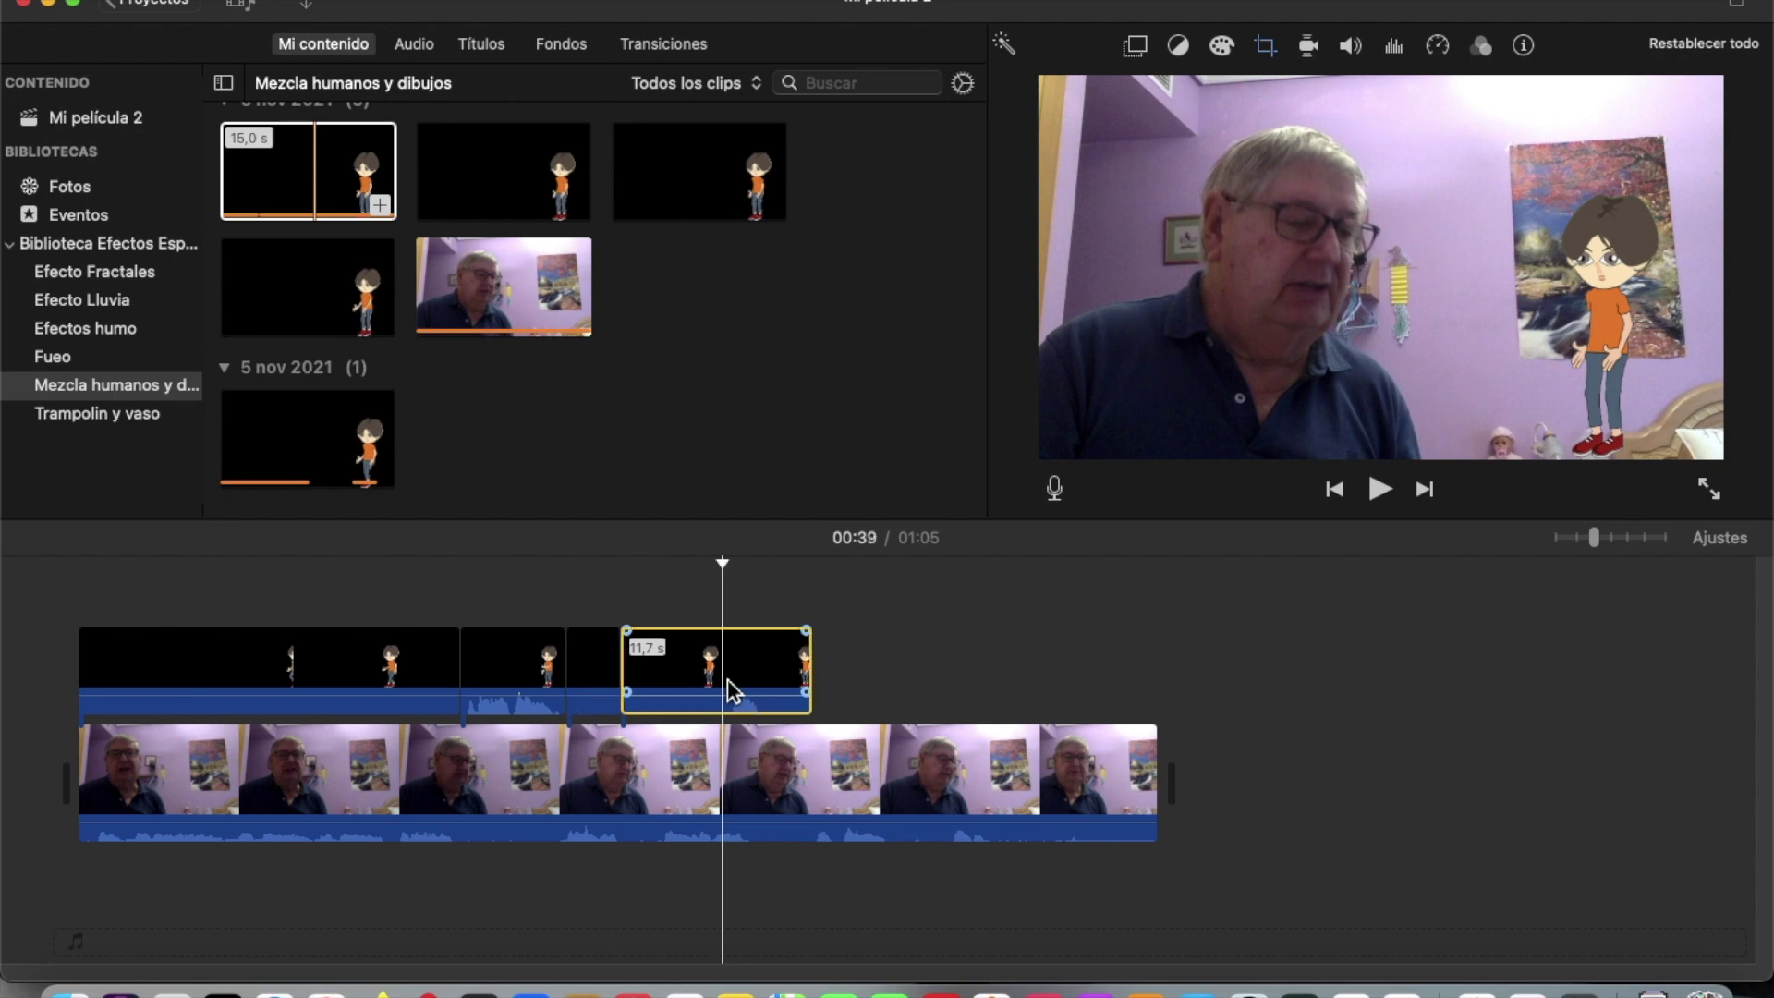
left_click(730, 688)
right_click(730, 692)
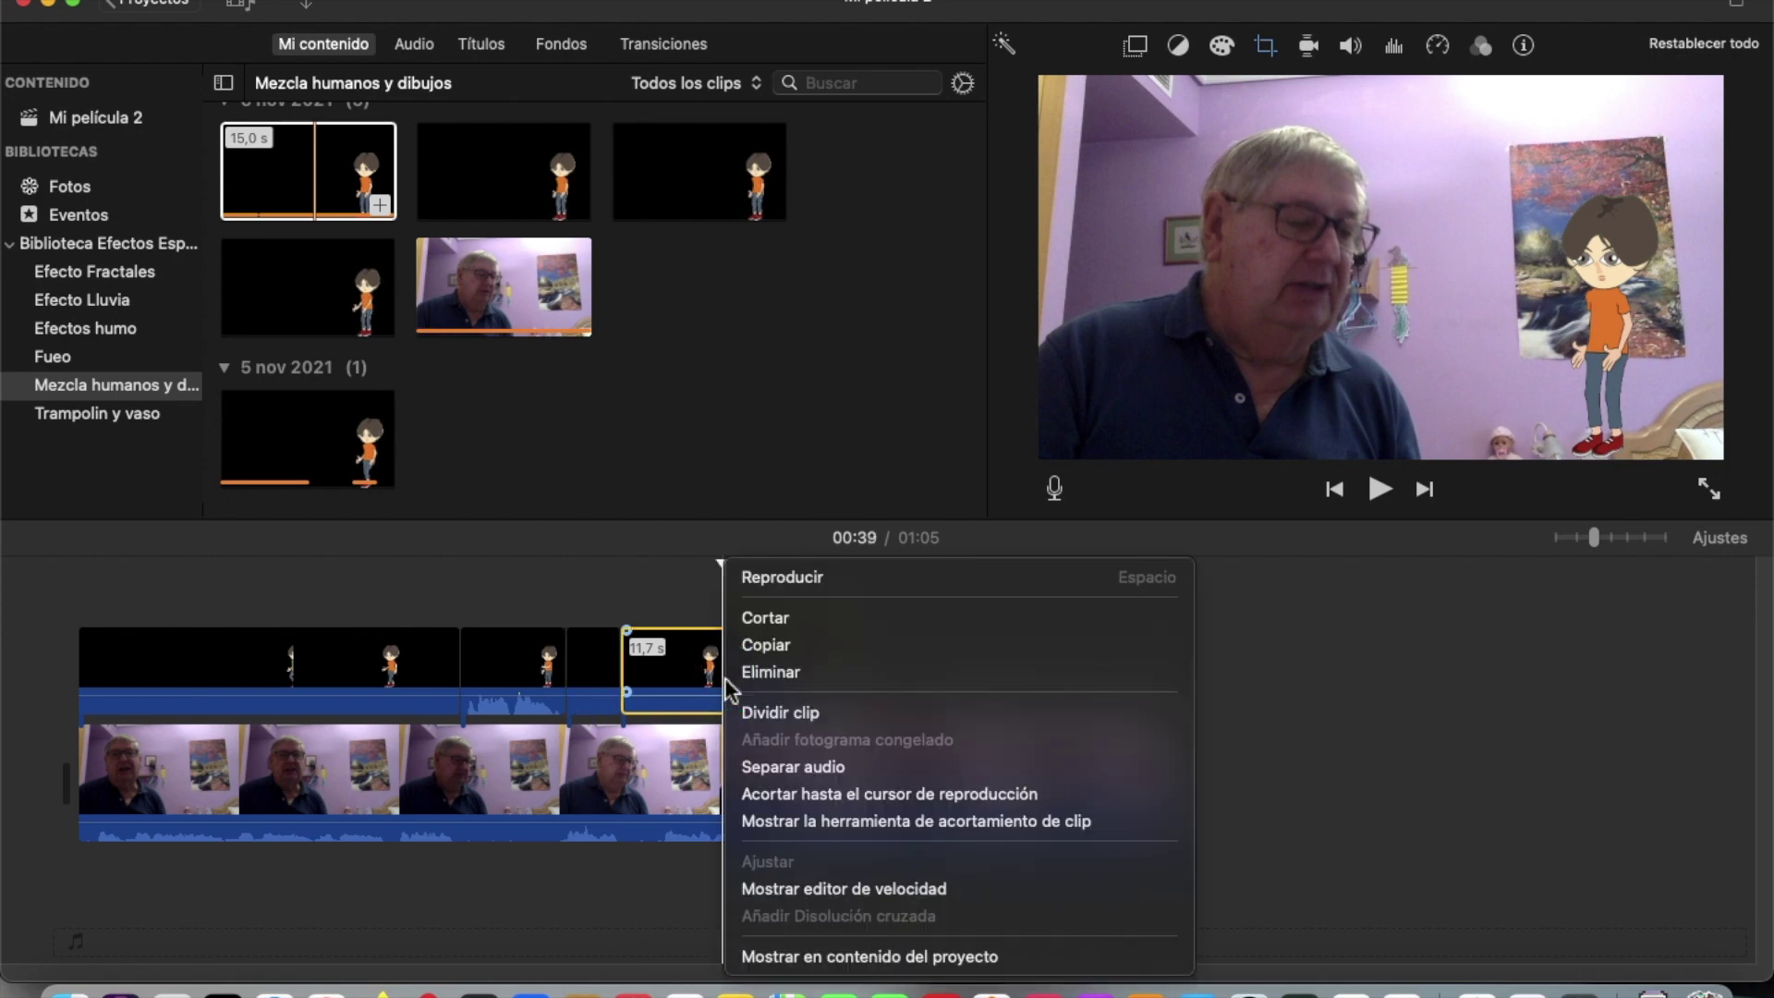
left_click(760, 713)
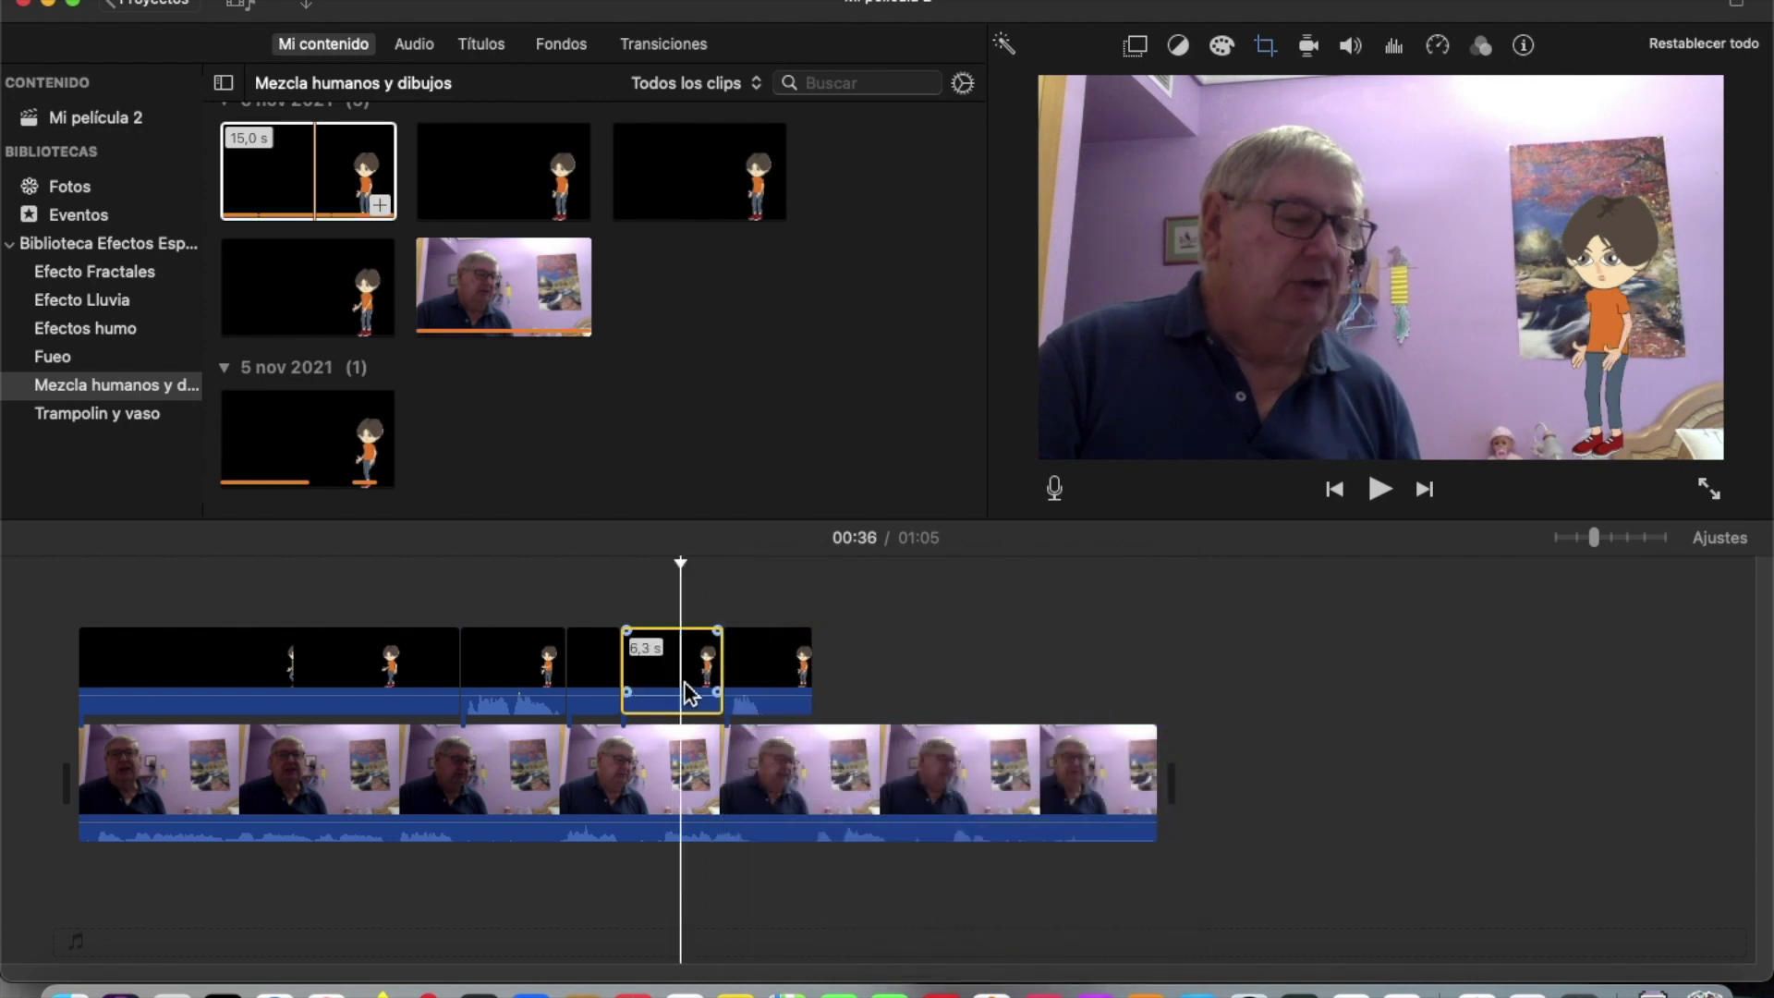
key("Delete")
left_click_drag(753, 667, 684, 688)
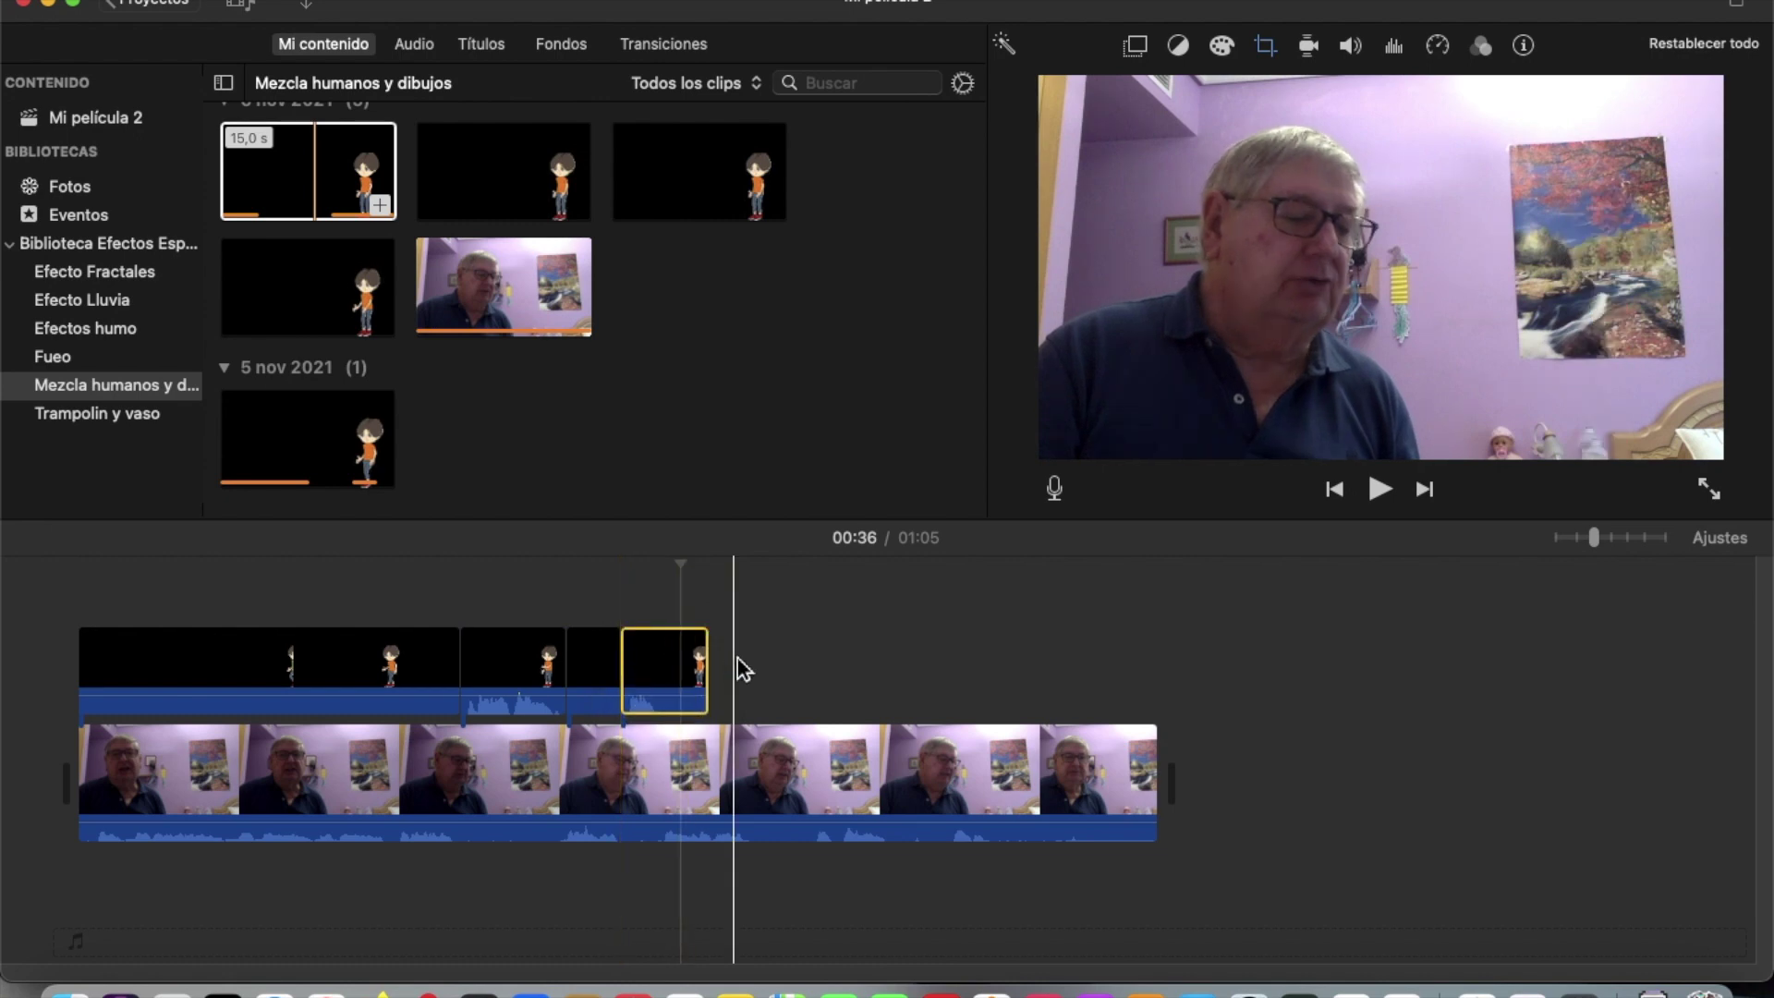
- Play the movie from about 00:29 to 00:40 to check the shortened 15 s overlay clip
left_click(566, 607)
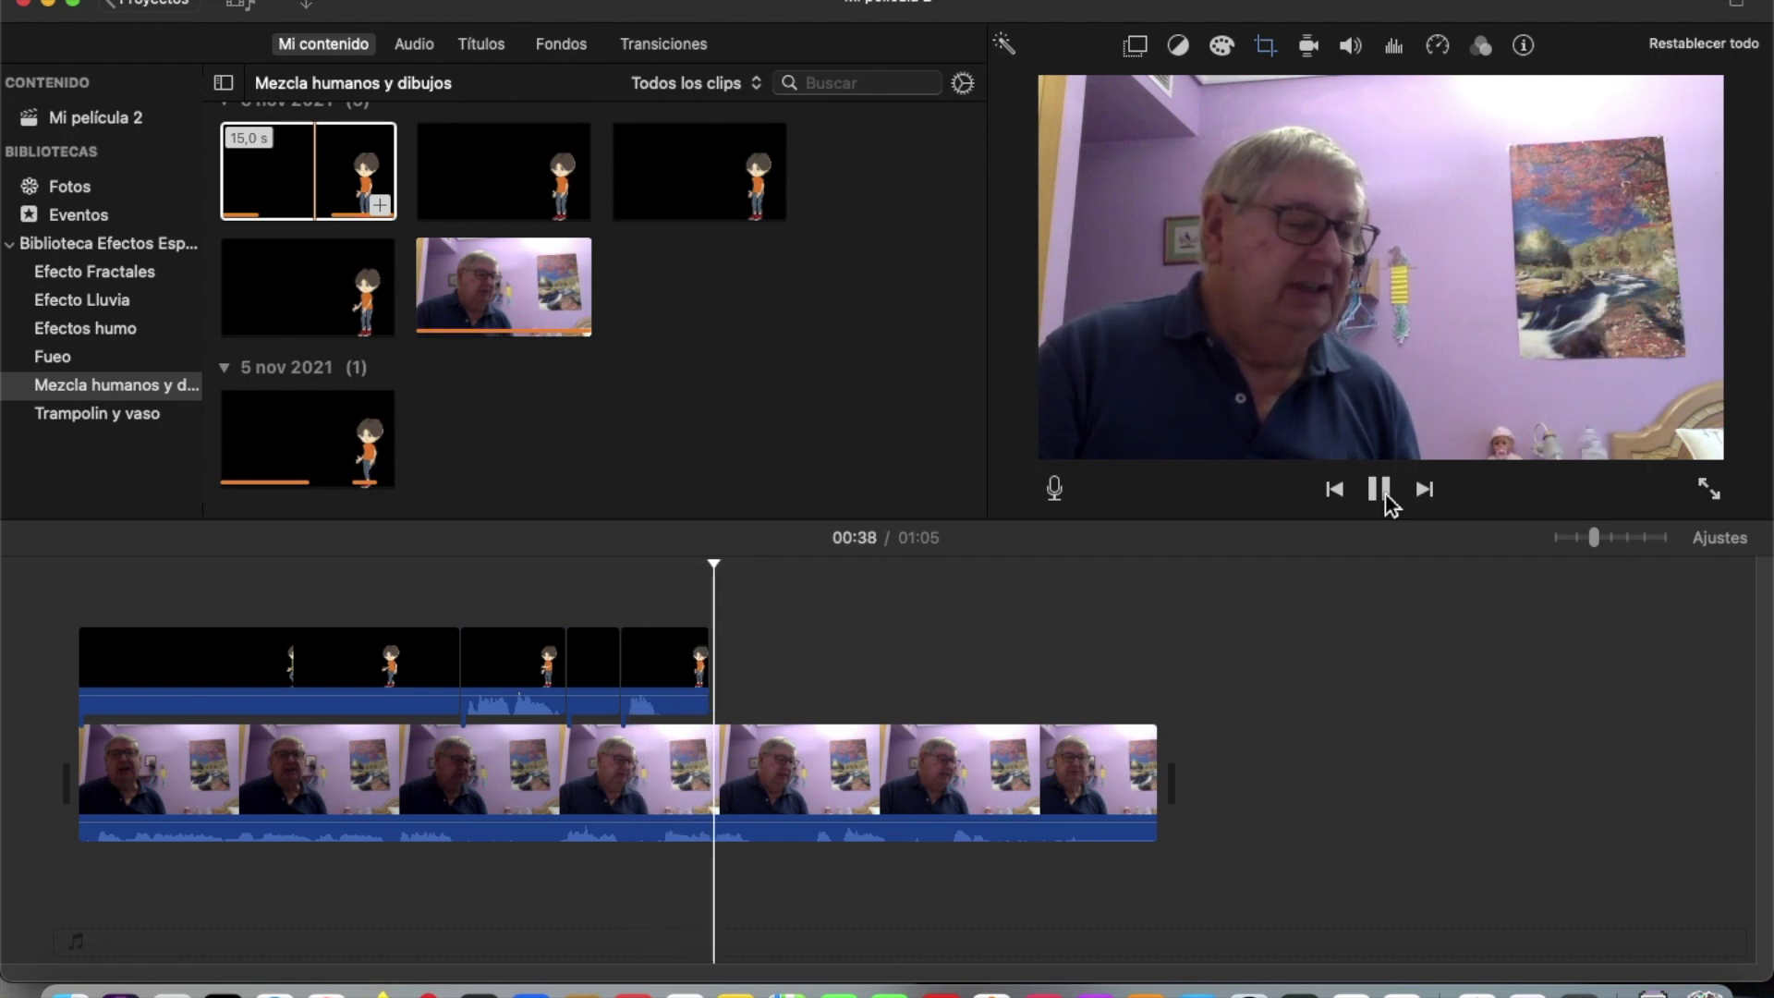
left_click(1385, 492)
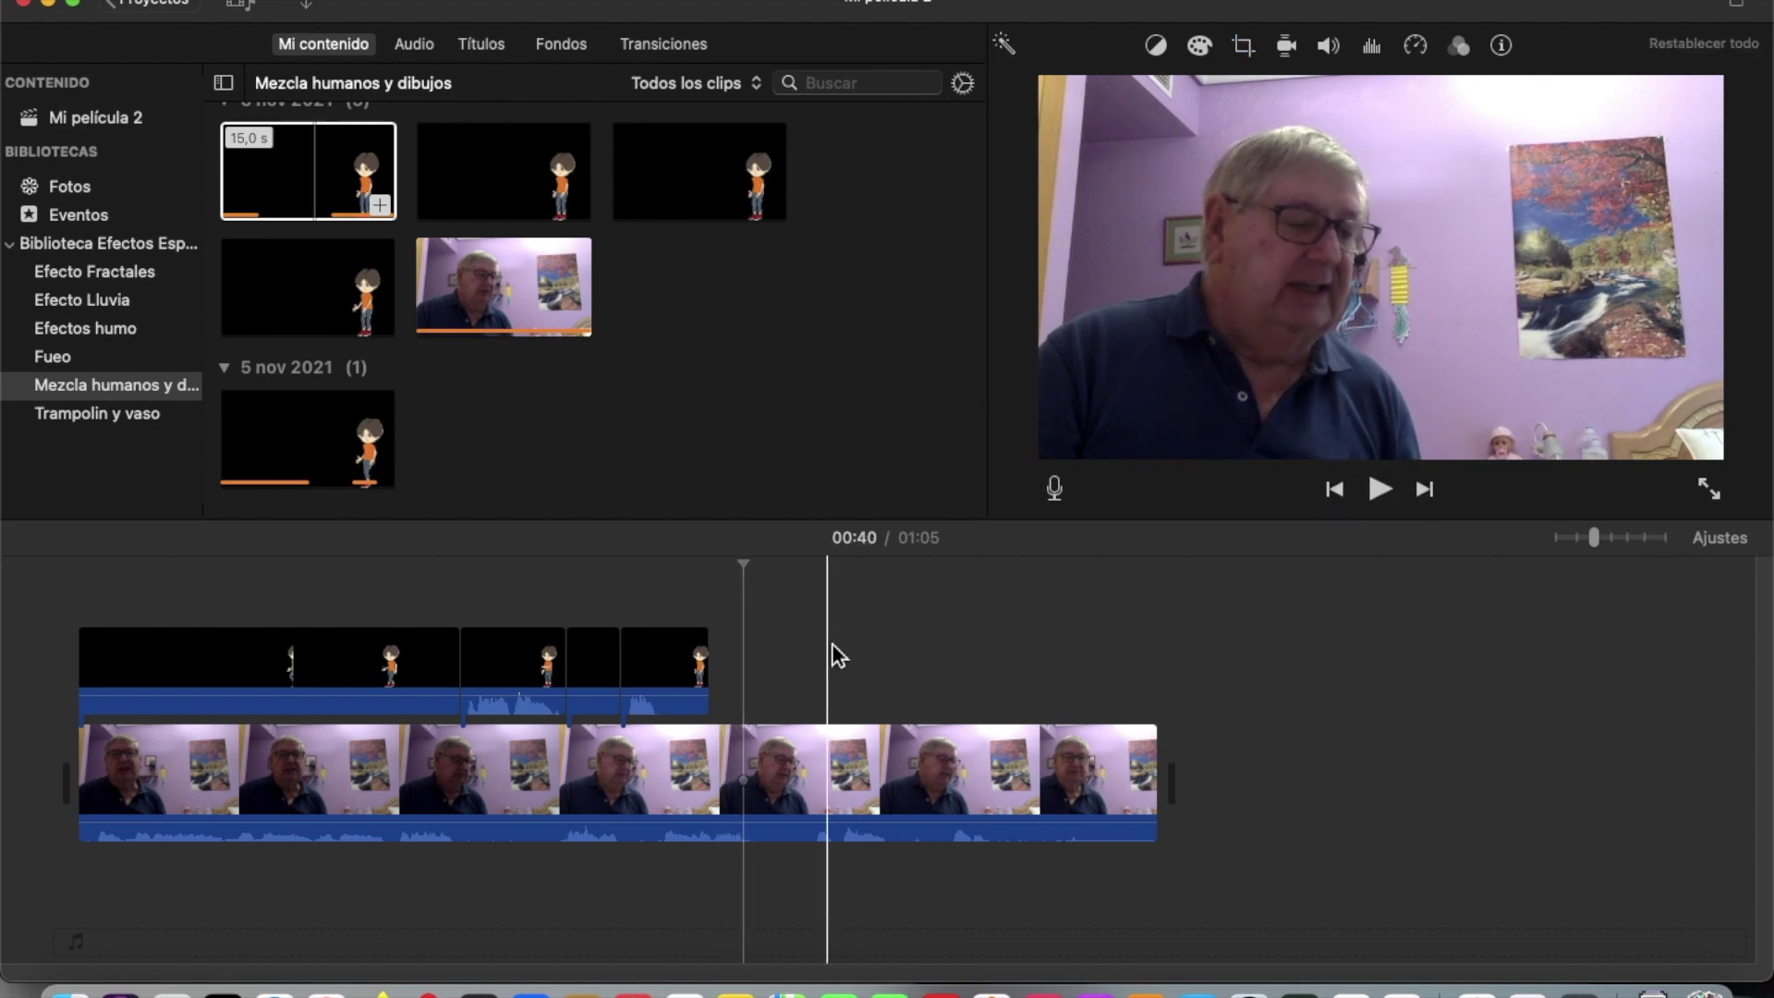
- Place the second 15 s clip from 6 nov 2021 on the overlay track directly after the last overlay piece
left_click(551, 207)
left_click_drag(538, 179, 720, 681)
- Cut the section between 00:41 and 00:48 out of the newly placed 15 s overlay clip and close the gap
left_click(831, 652)
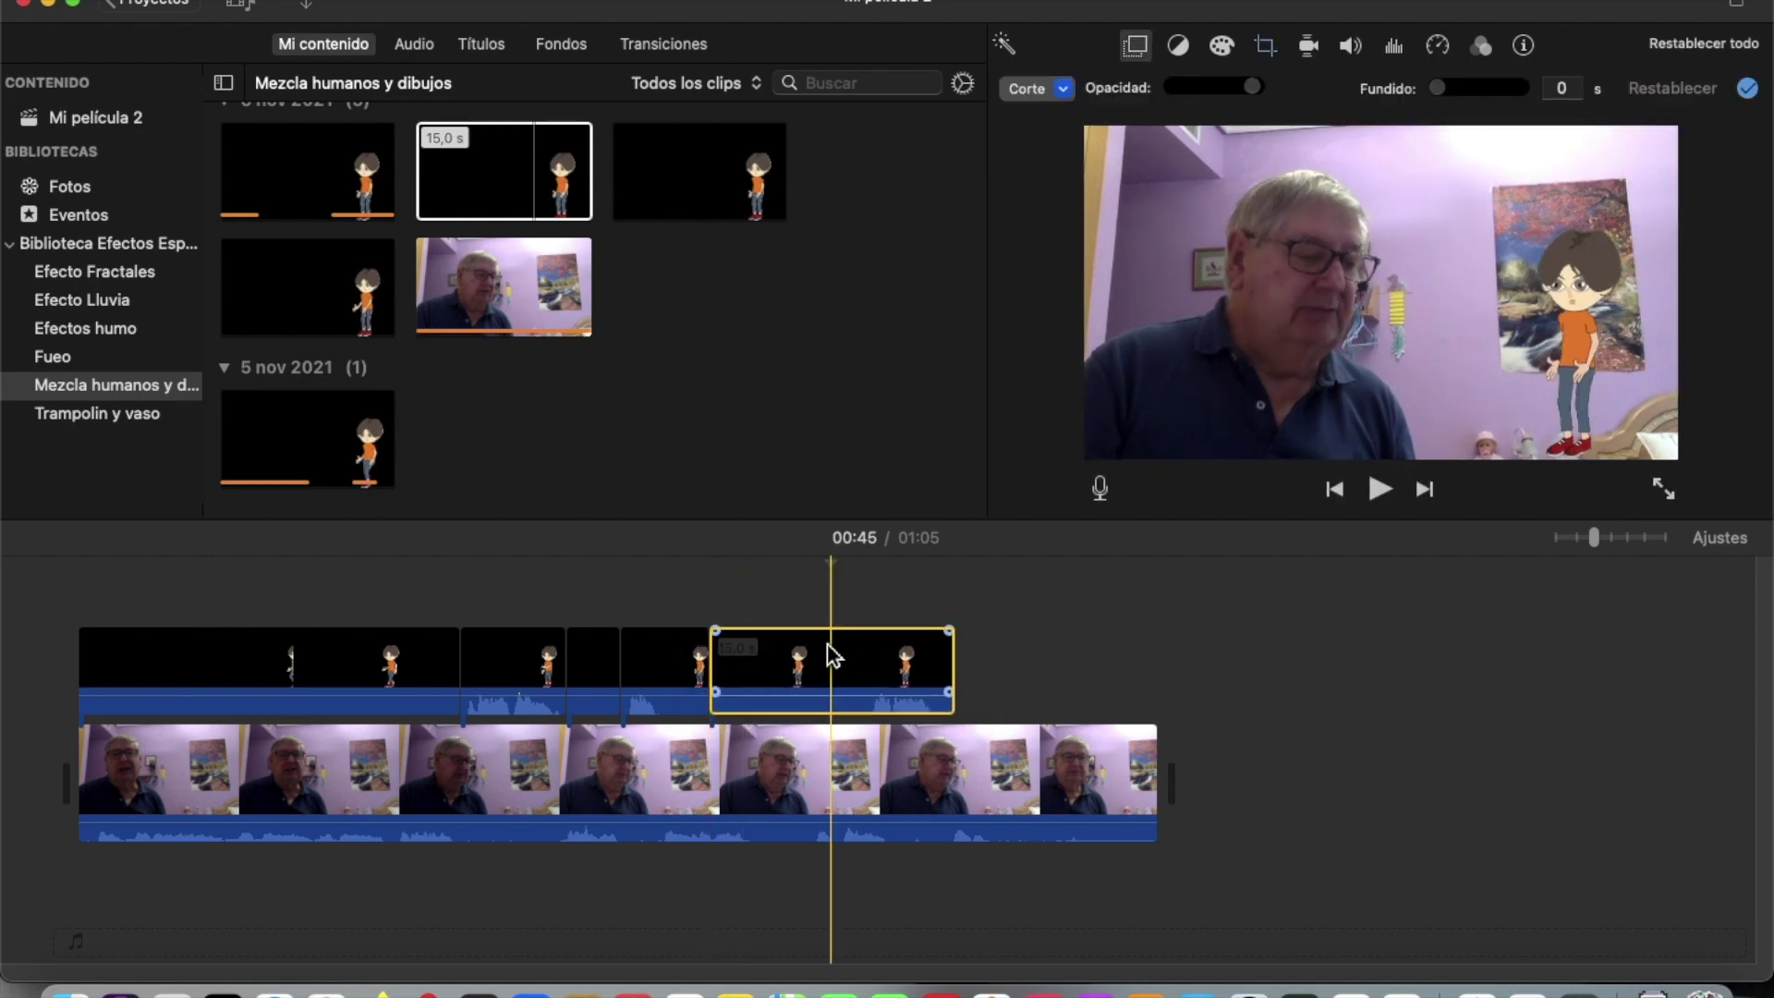
right_click(763, 682)
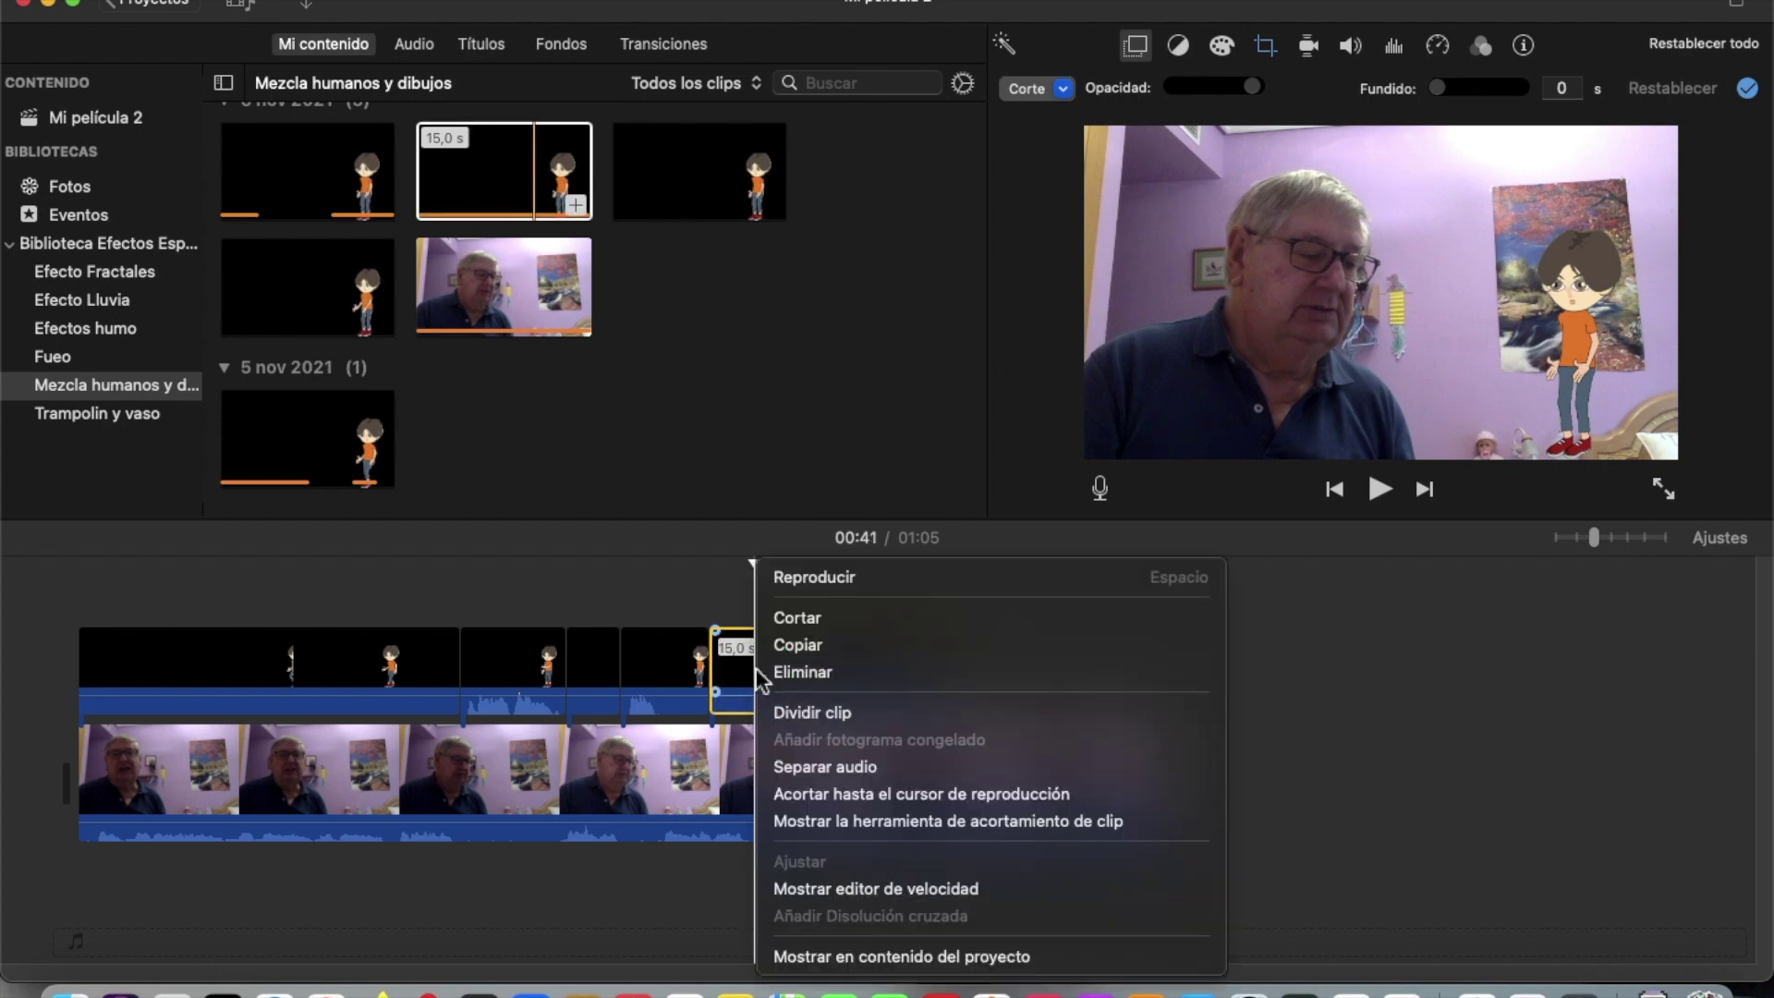
left_click(796, 716)
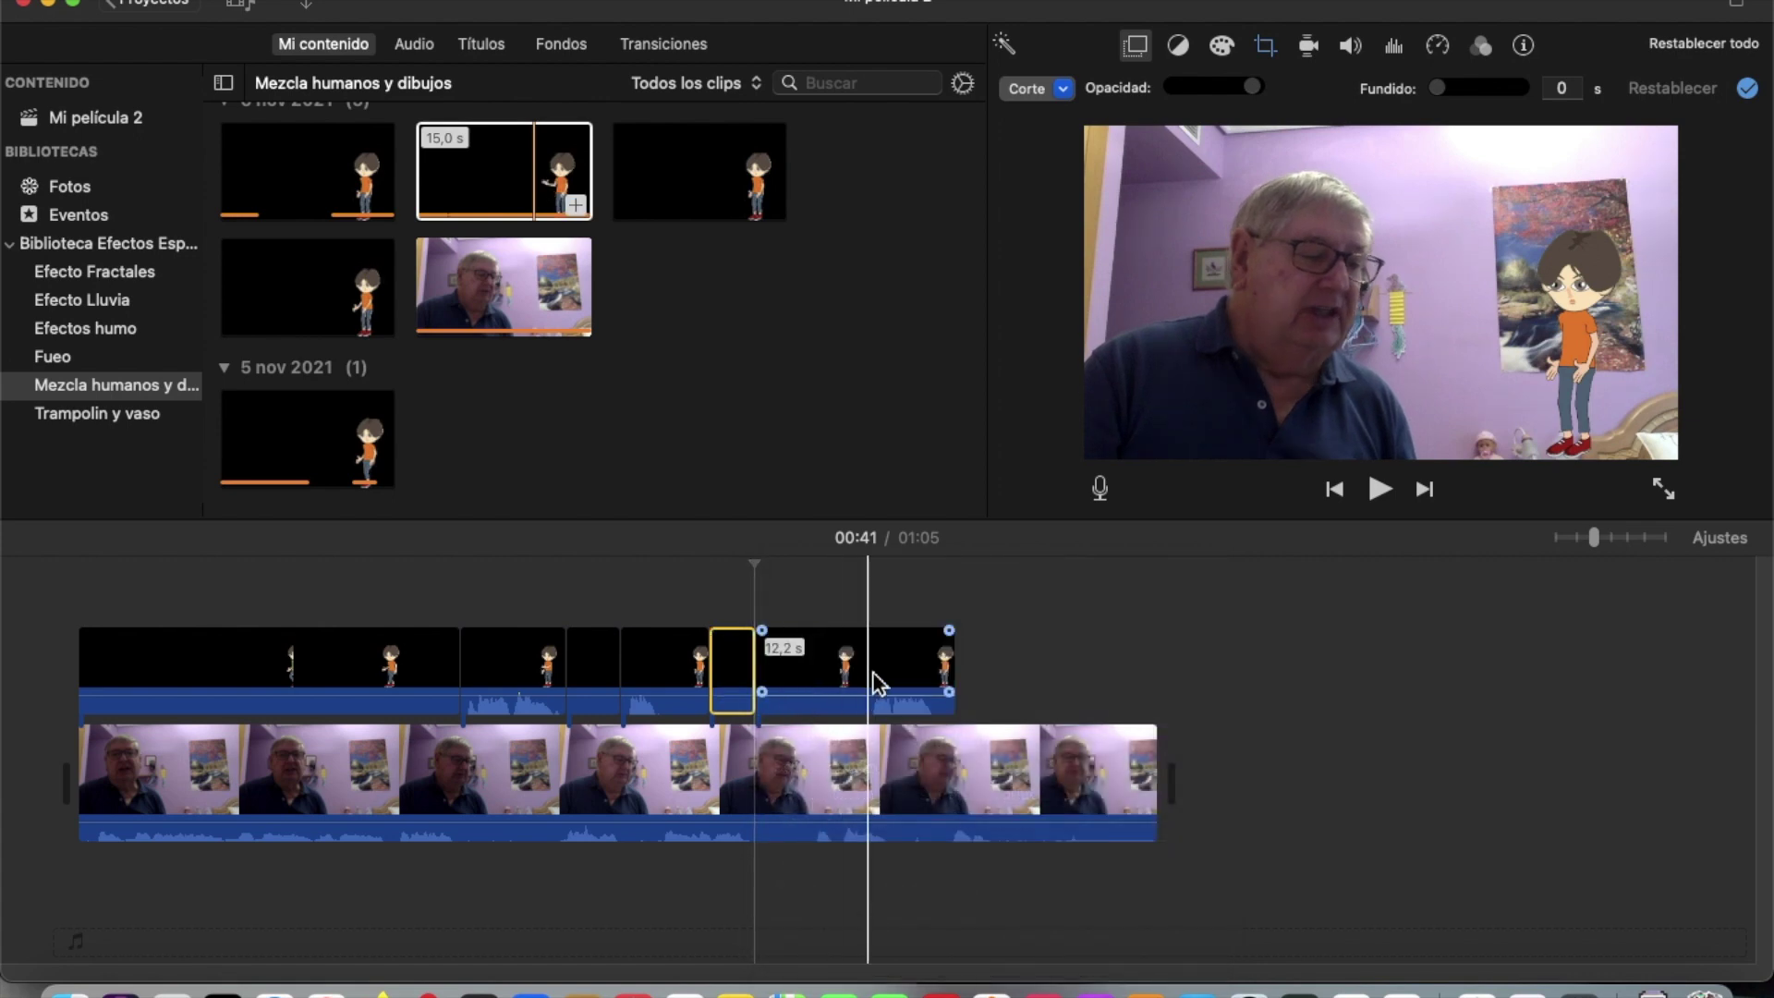
left_click(878, 683)
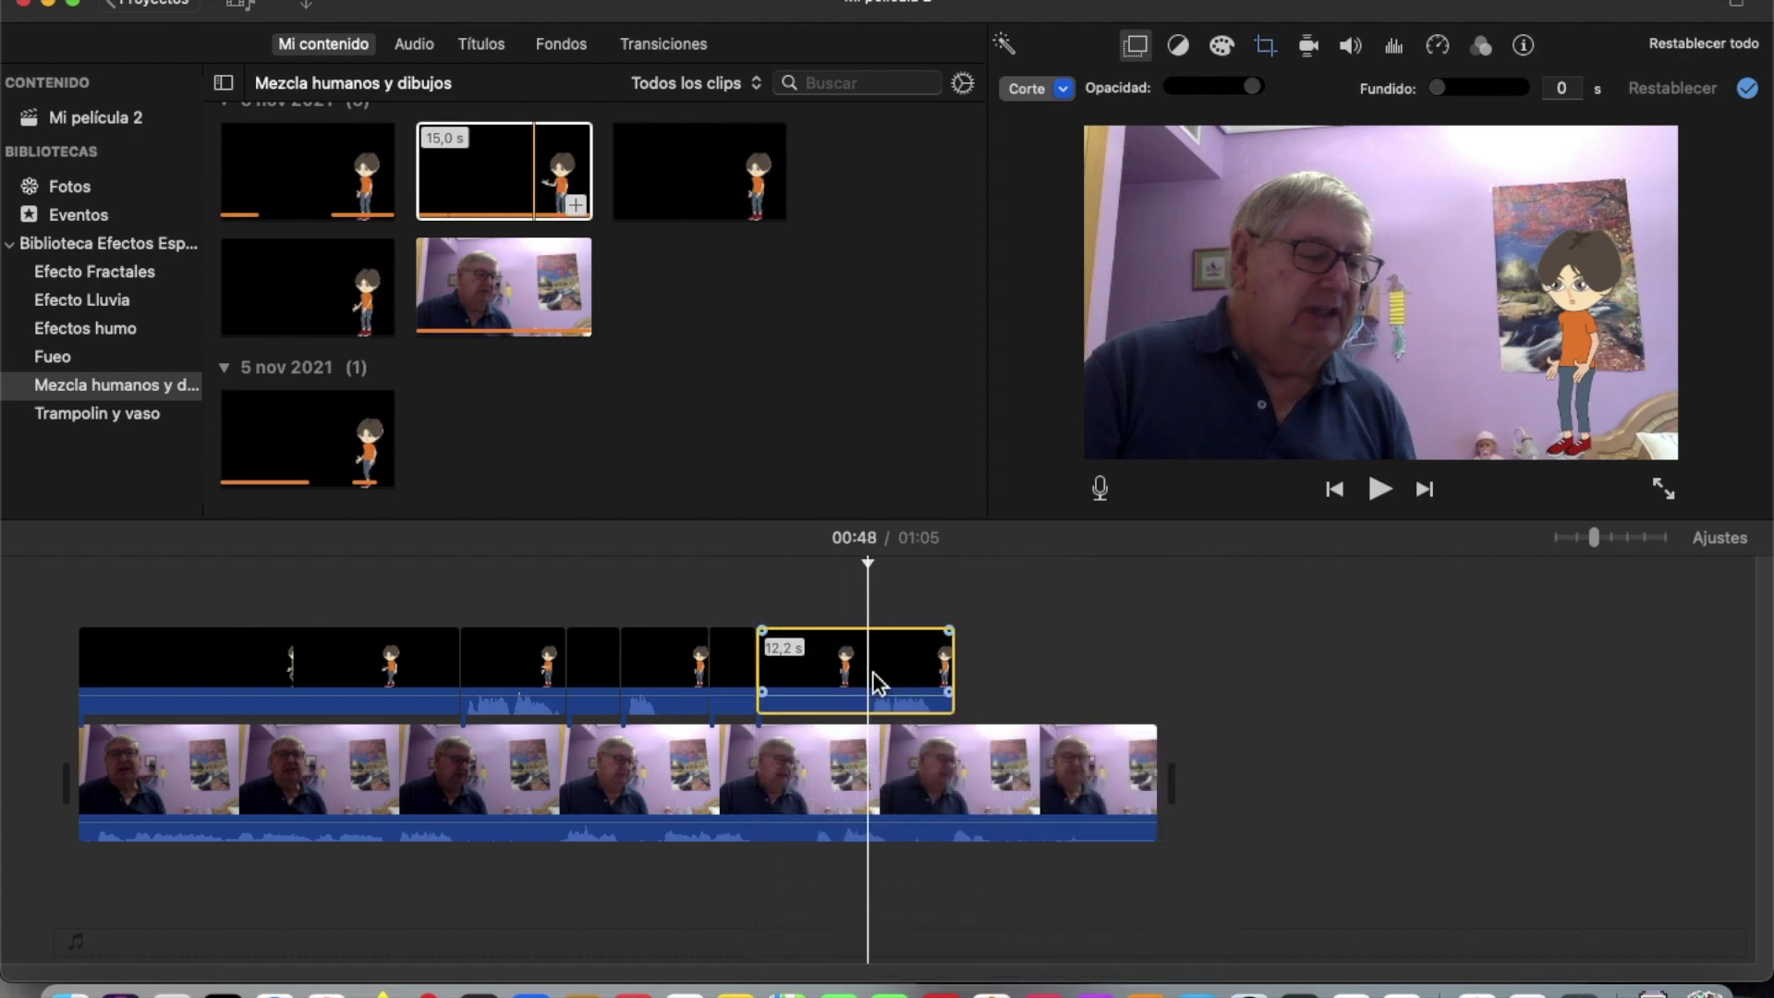
right_click(876, 682)
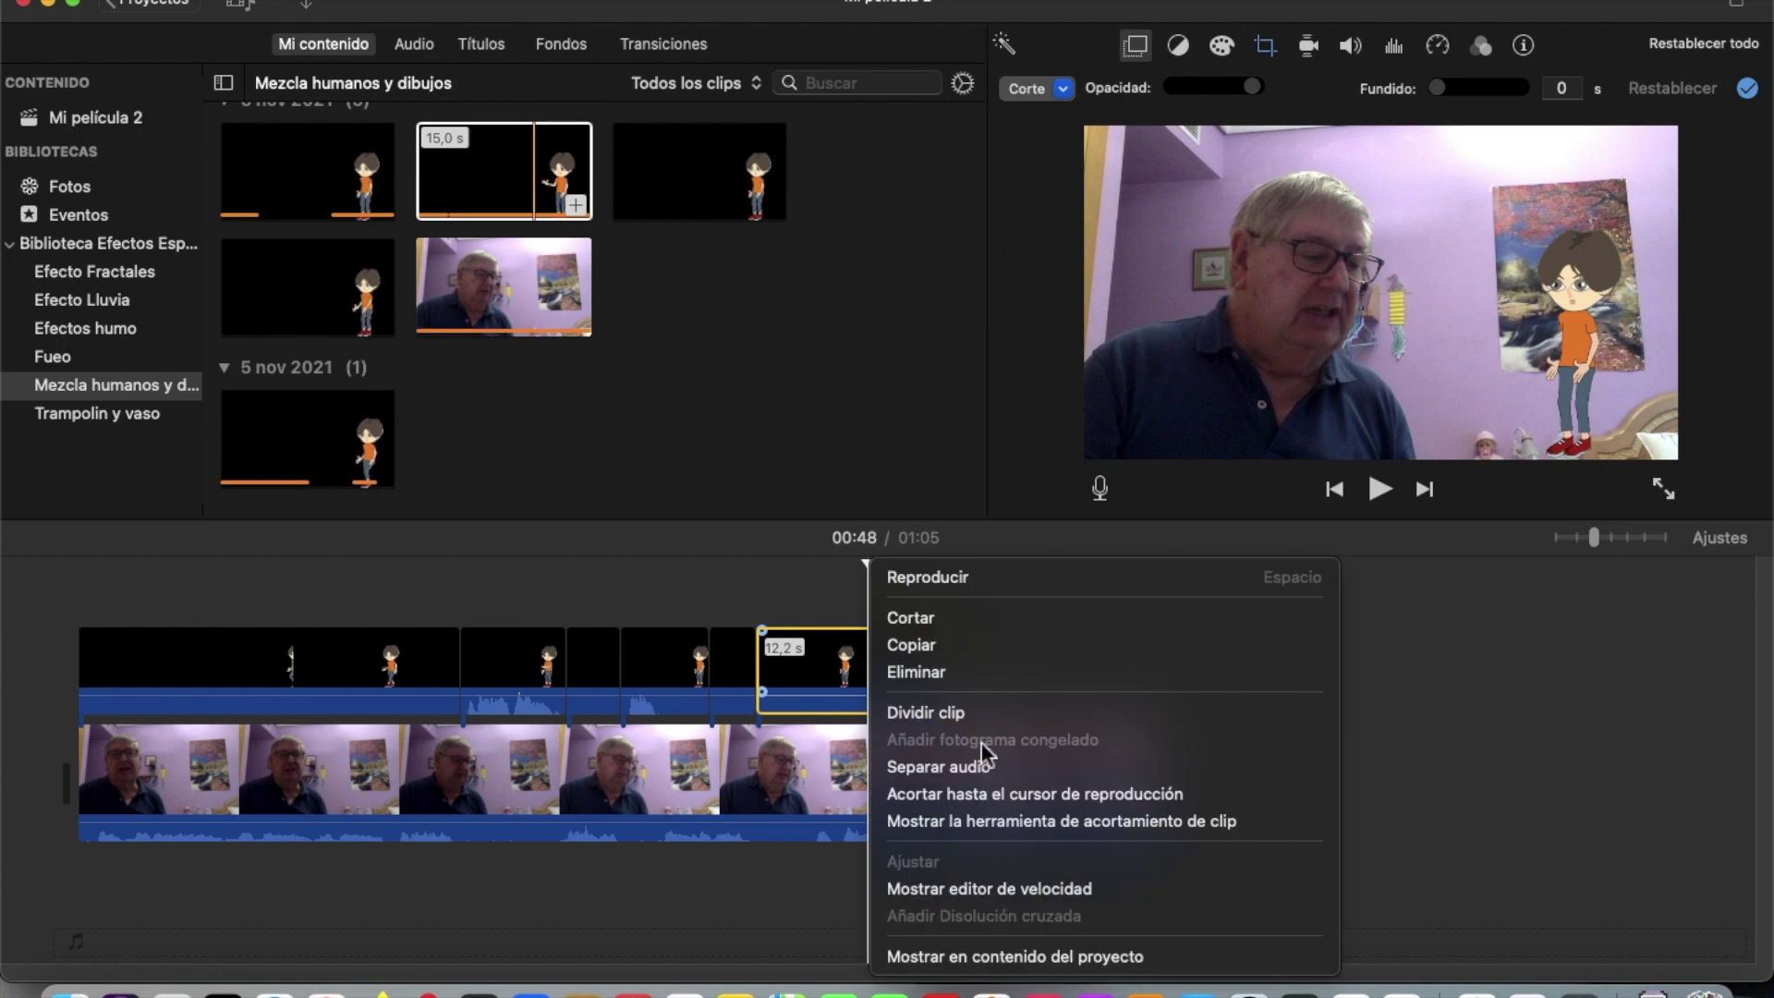
left_click(979, 718)
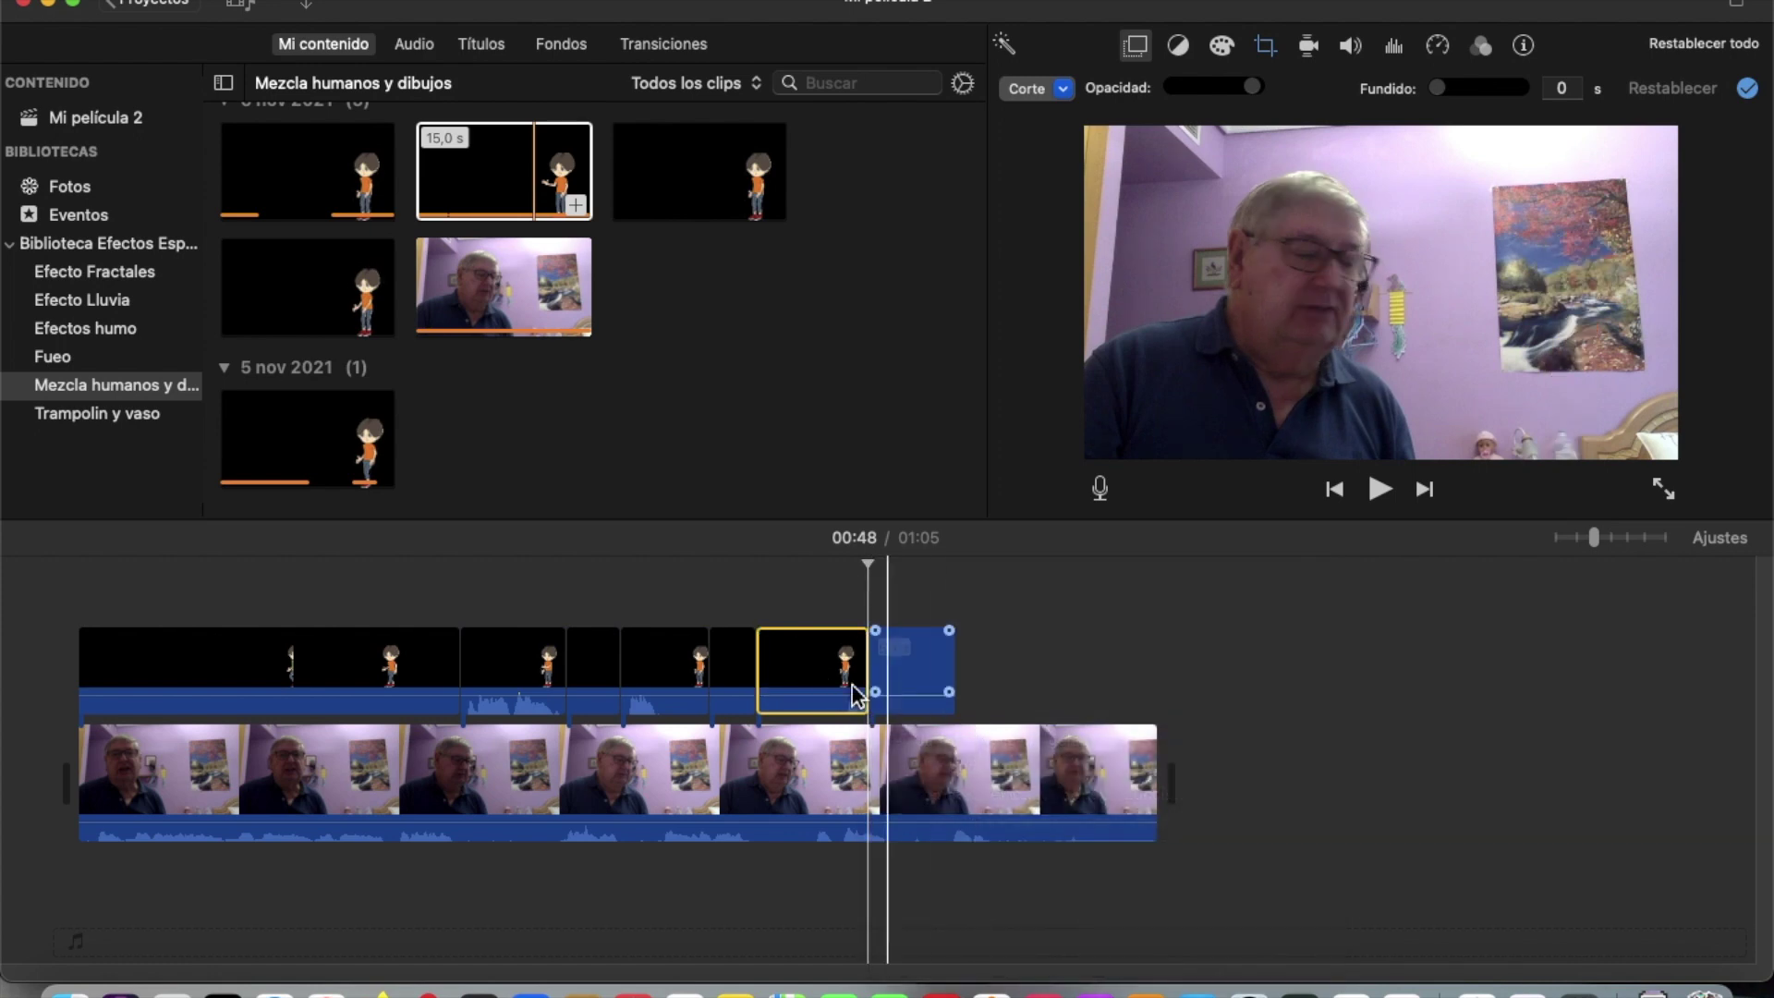
left_click(819, 684)
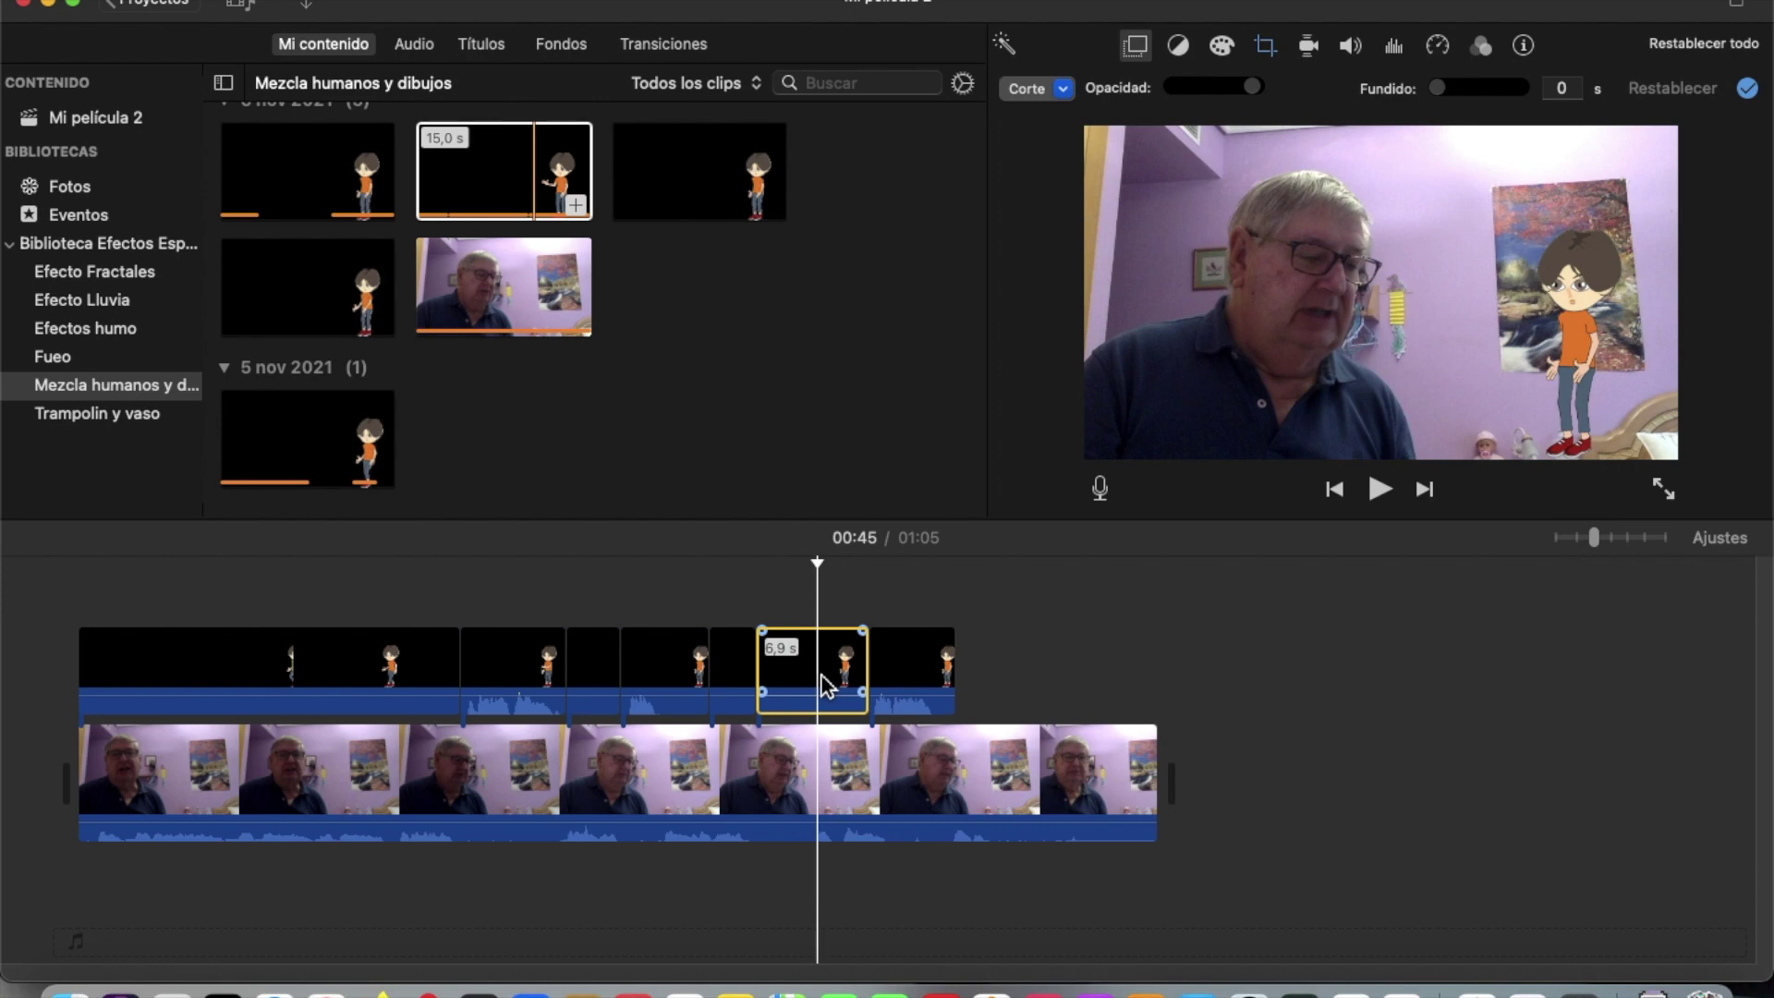
key("Delete")
left_click(885, 688)
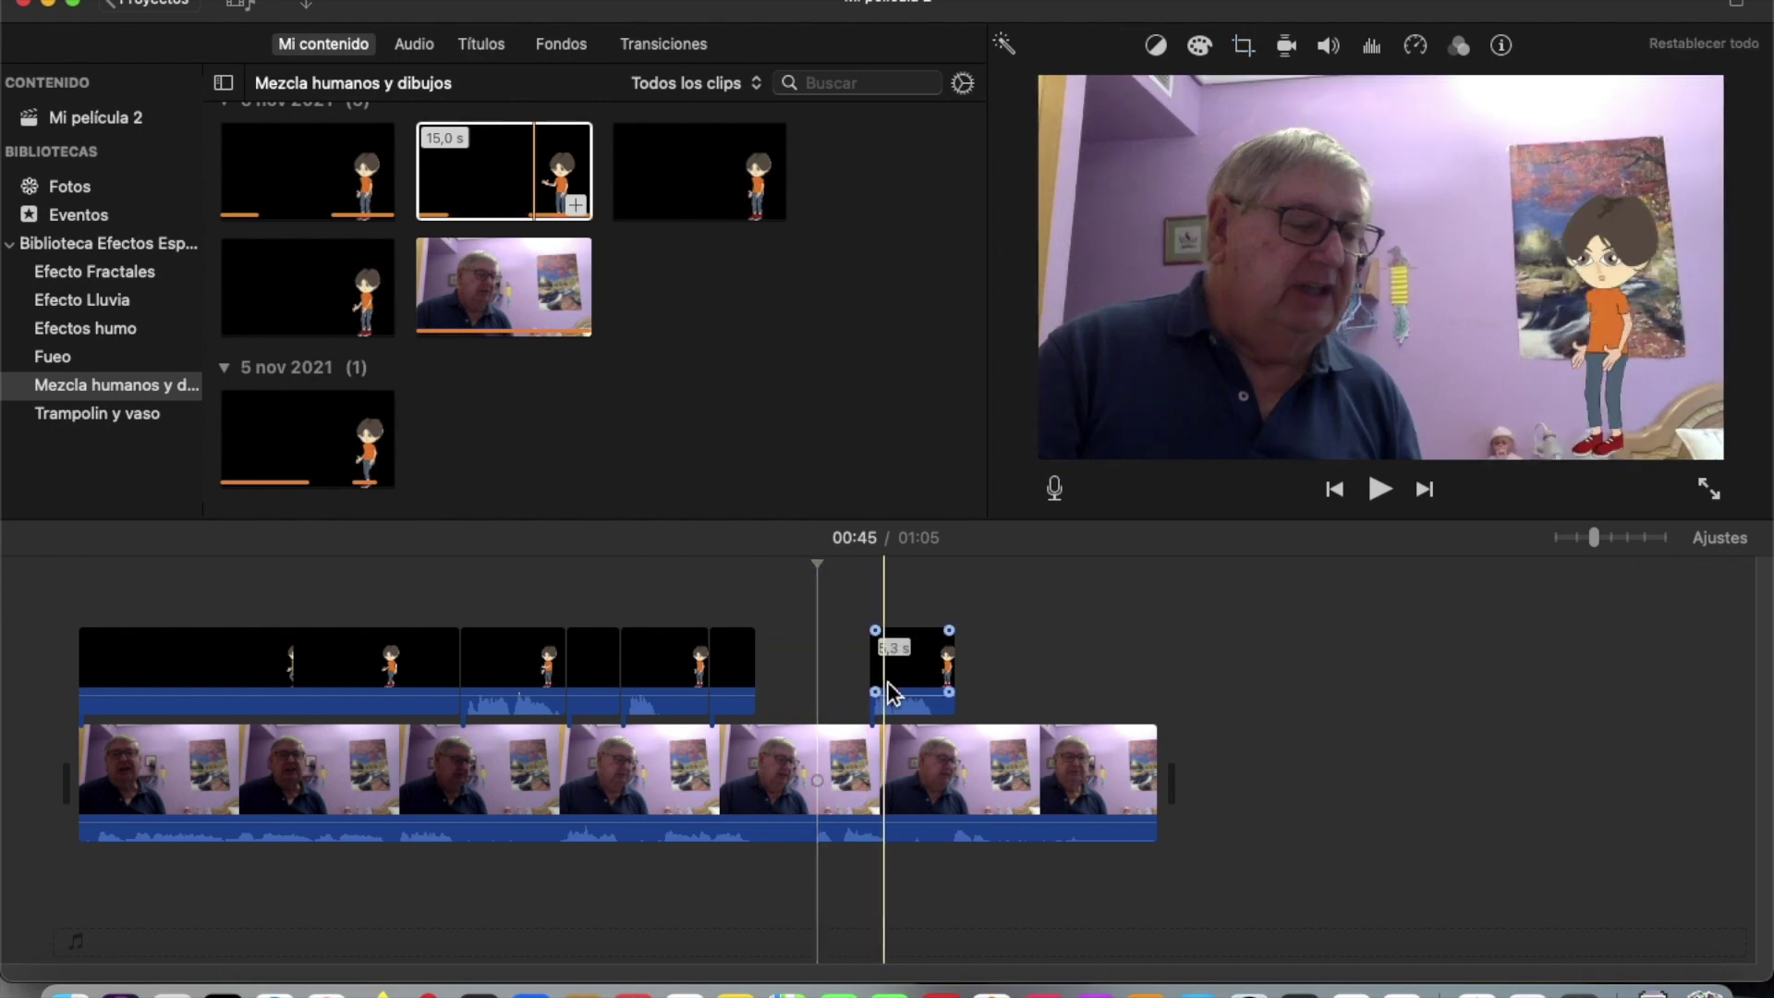
left_click_drag(920, 684, 808, 679)
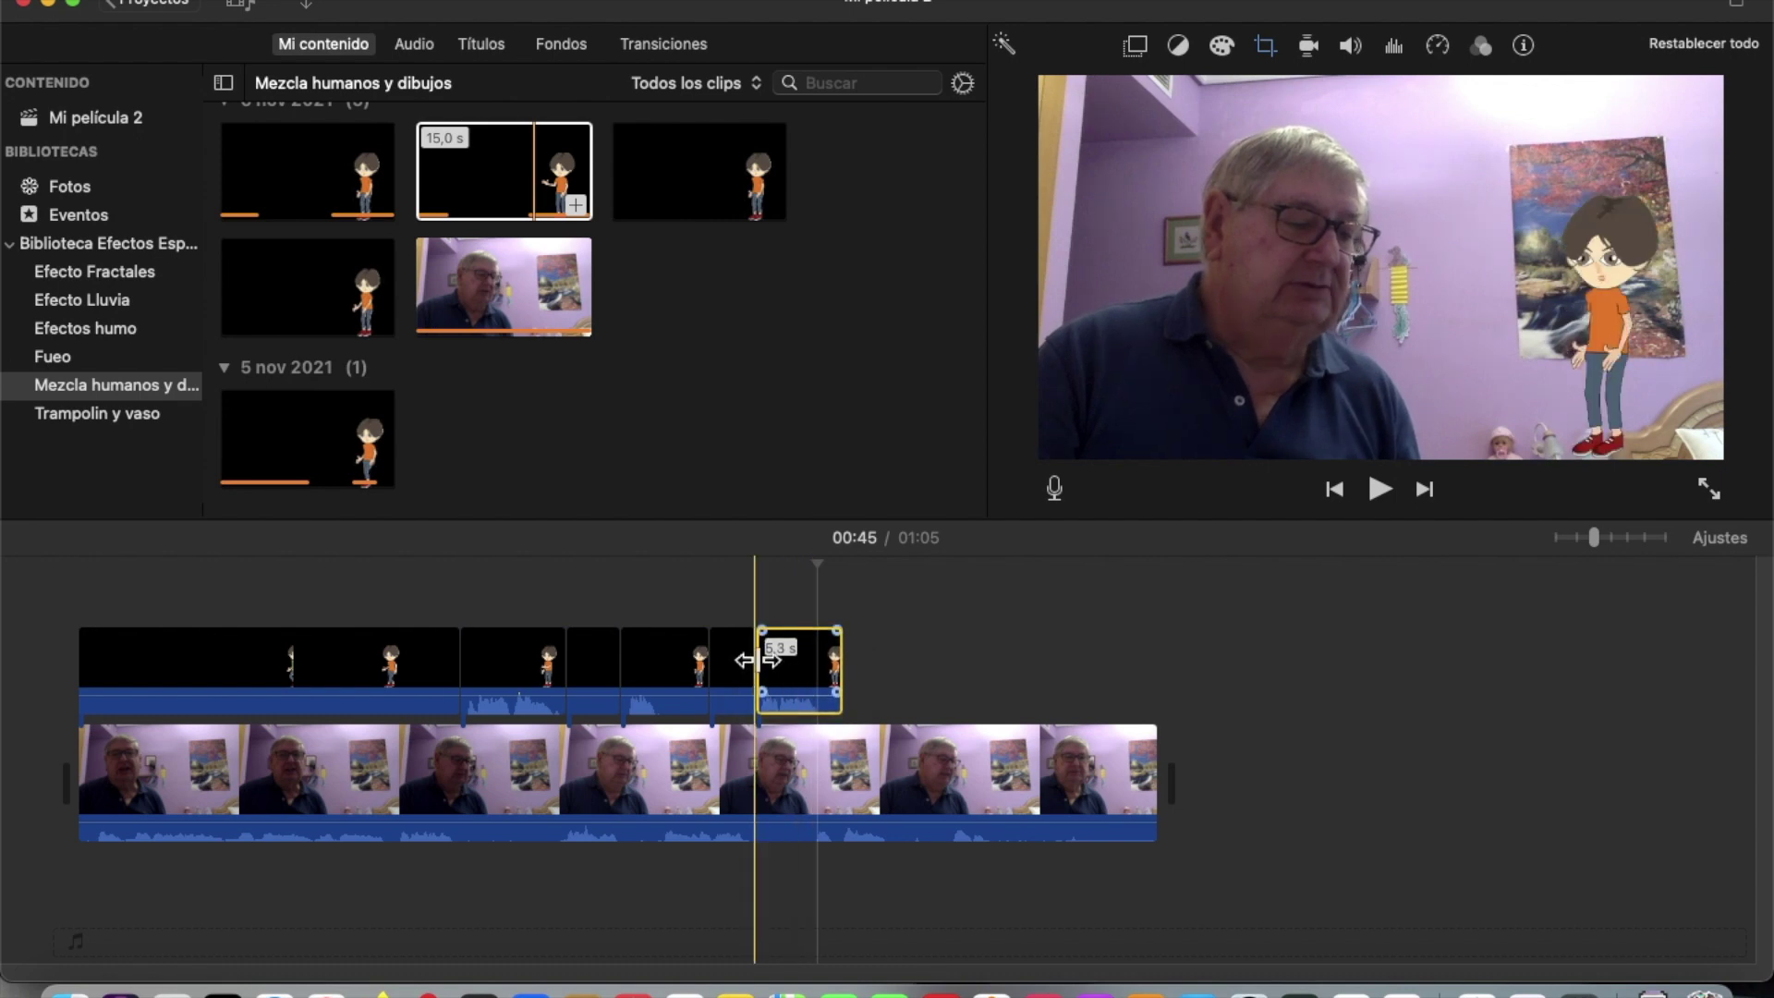
- Play the movie from about 00:36 to 00:49 to check the newly shortened overlay clip
left_click(679, 654)
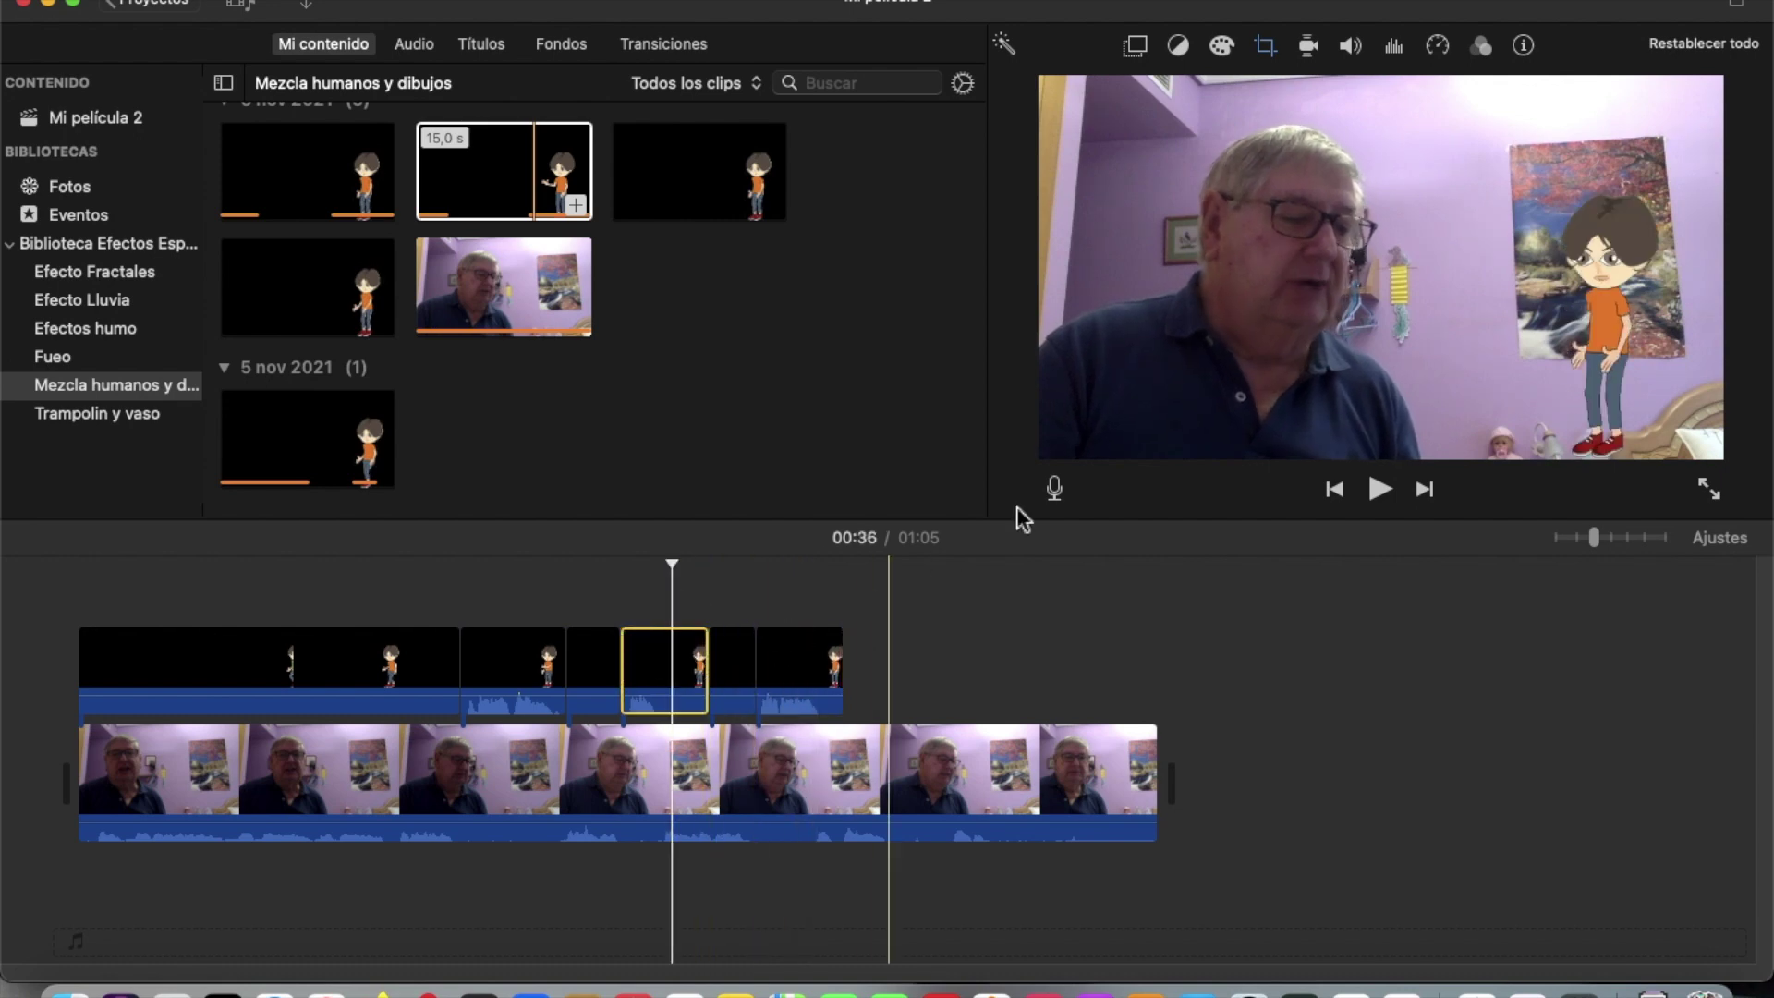
left_click(1380, 492)
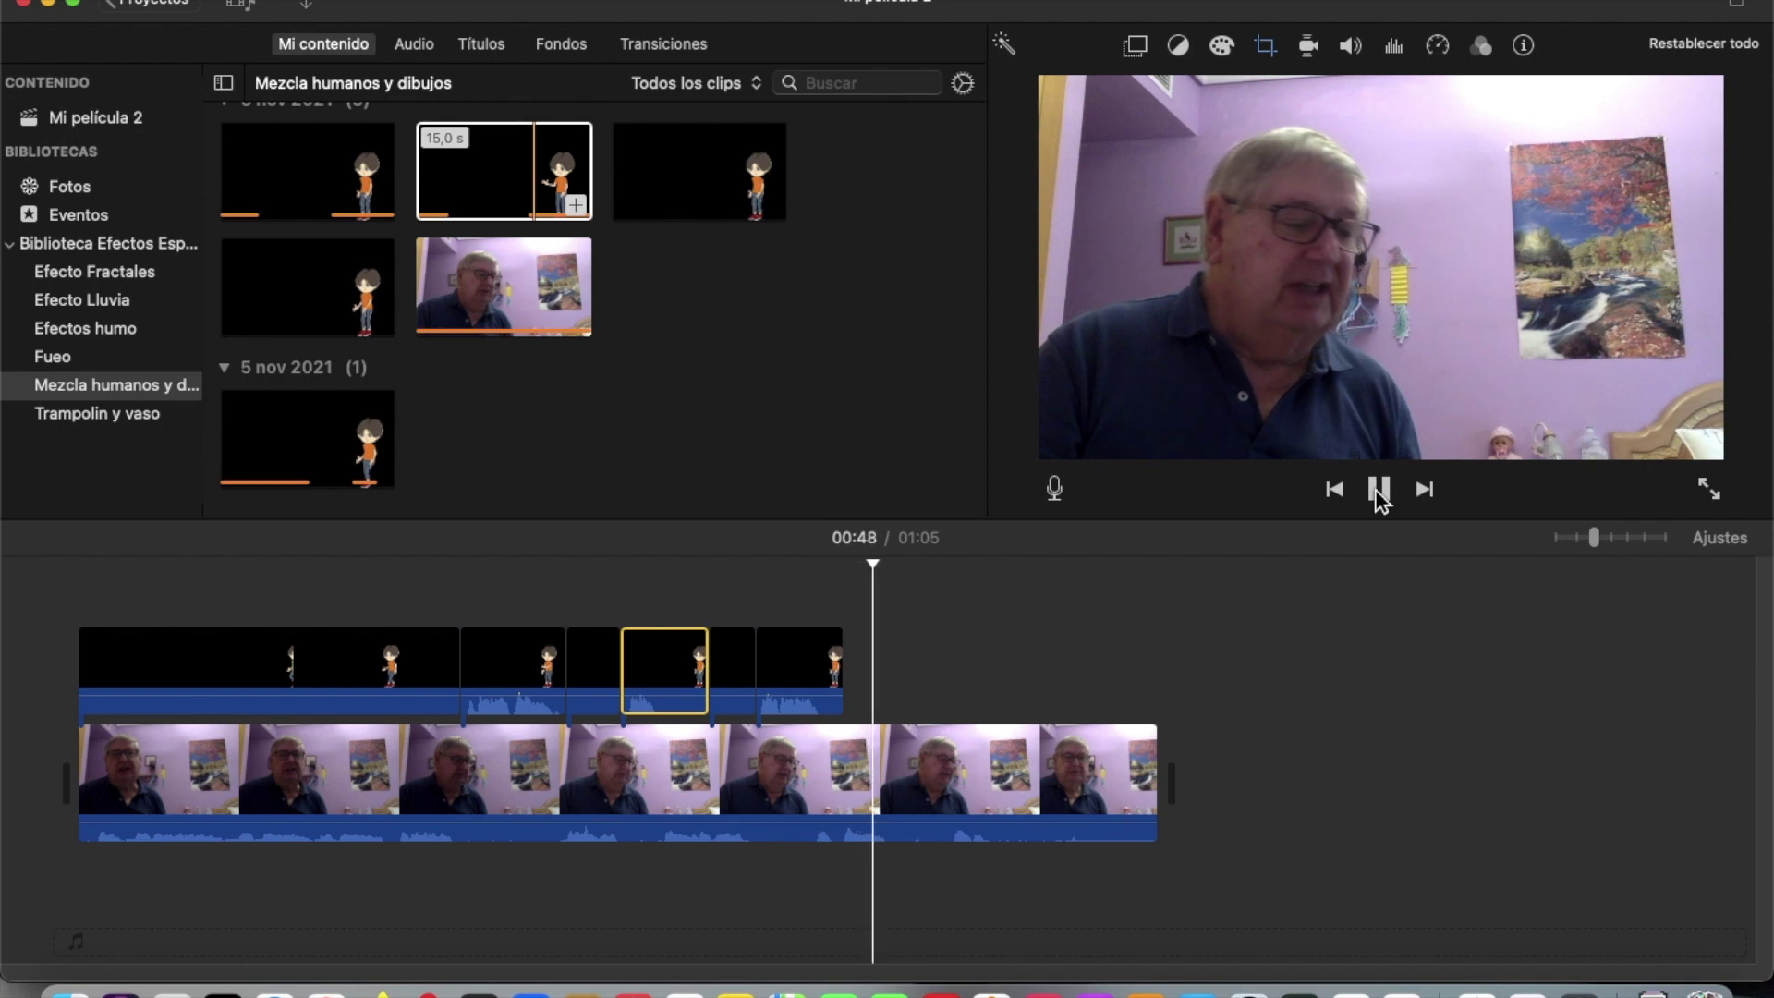
left_click(1377, 491)
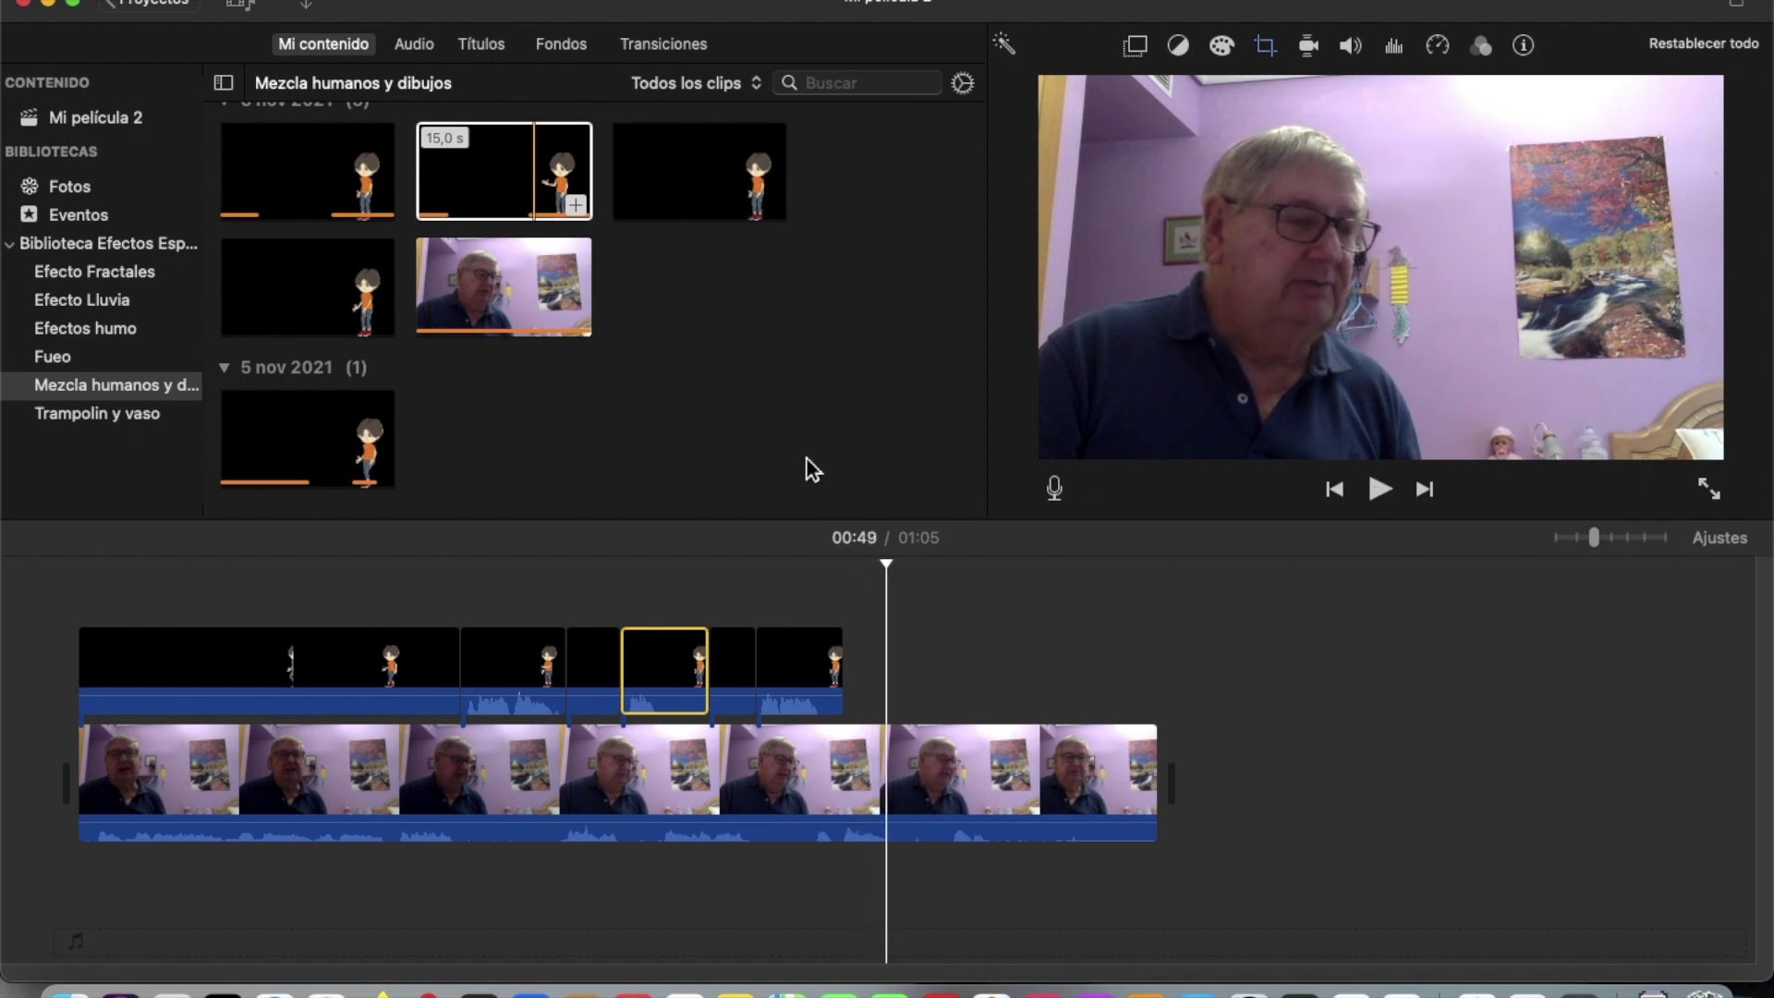
- Place the 15 s Jaimito4 clip directly after the last overlay piece and split it at 00:49
left_click(711, 190)
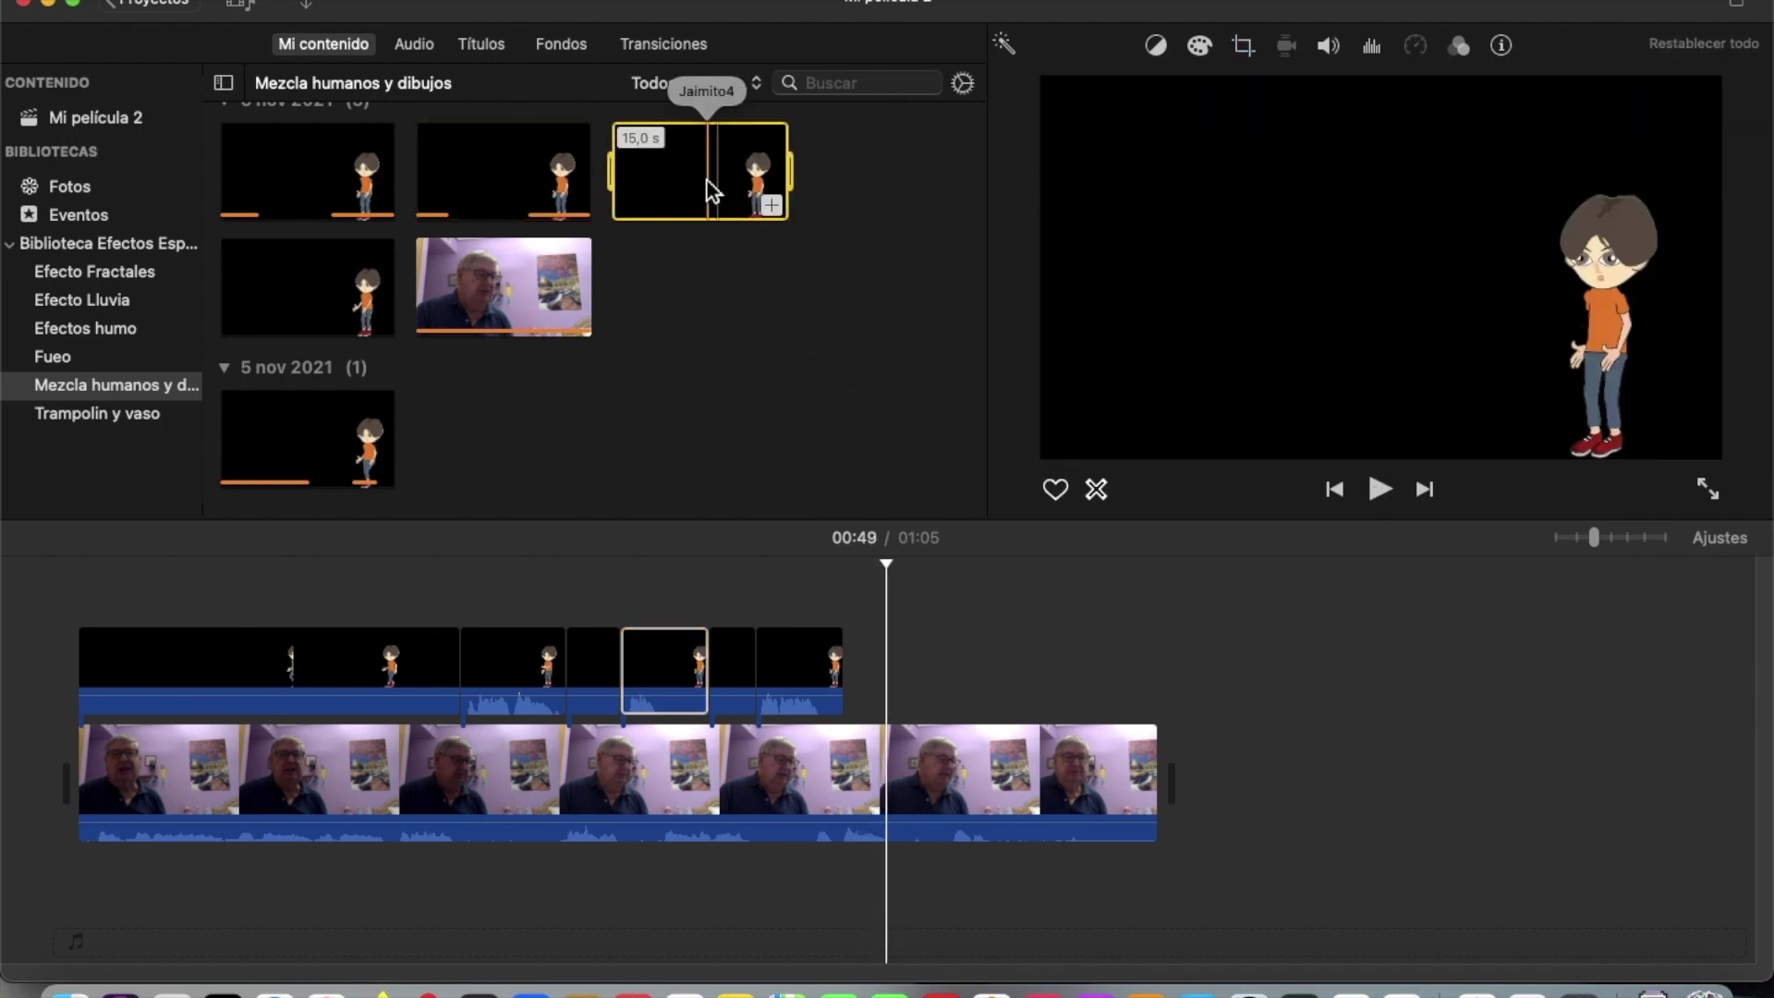
left_click_drag(712, 179, 883, 674)
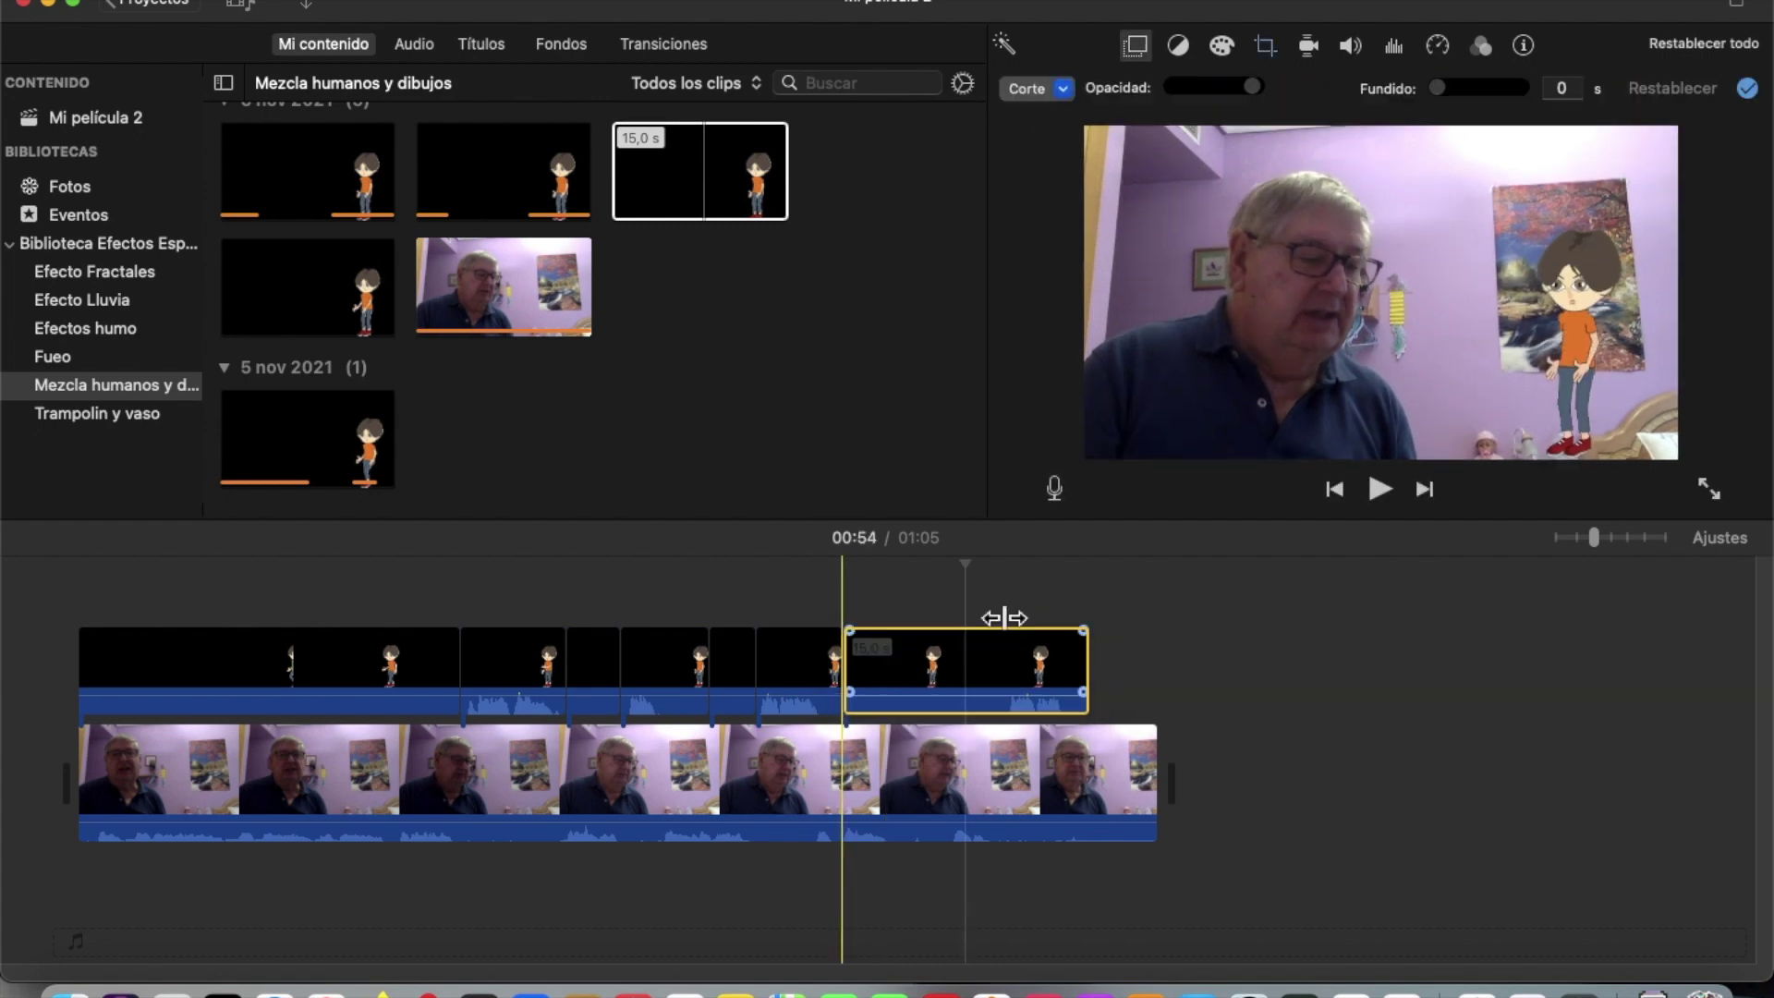
right_click(892, 658)
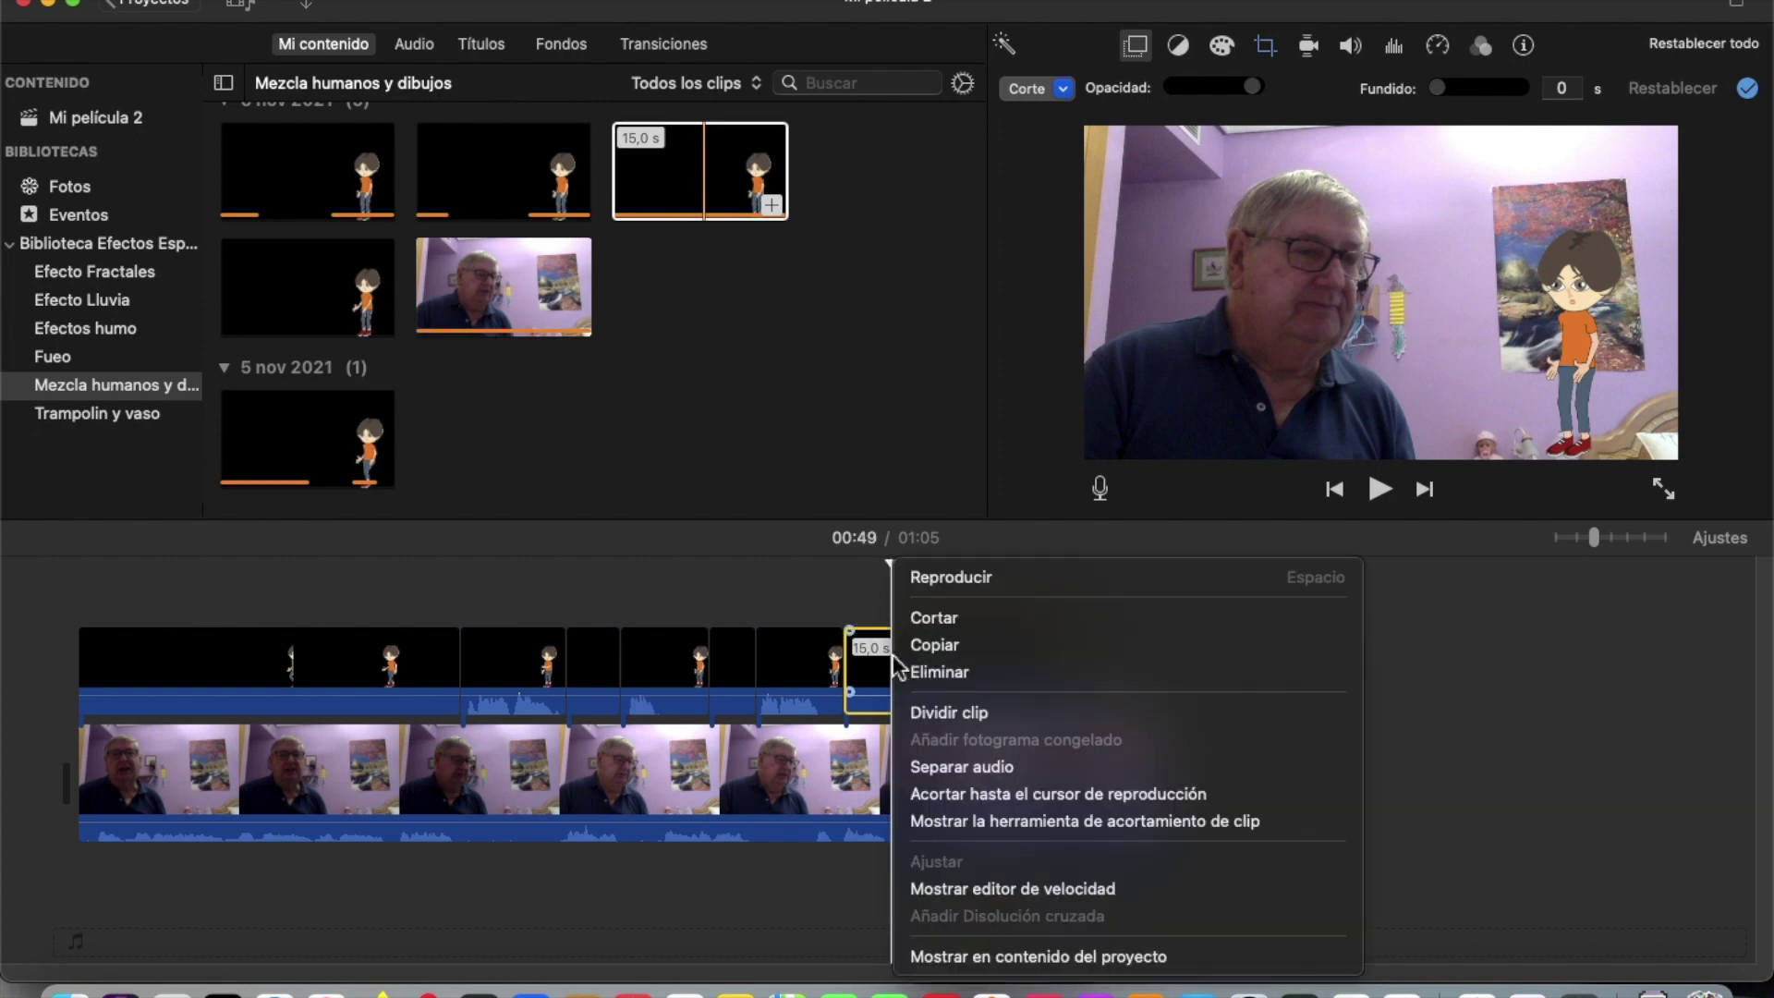
left_click(925, 717)
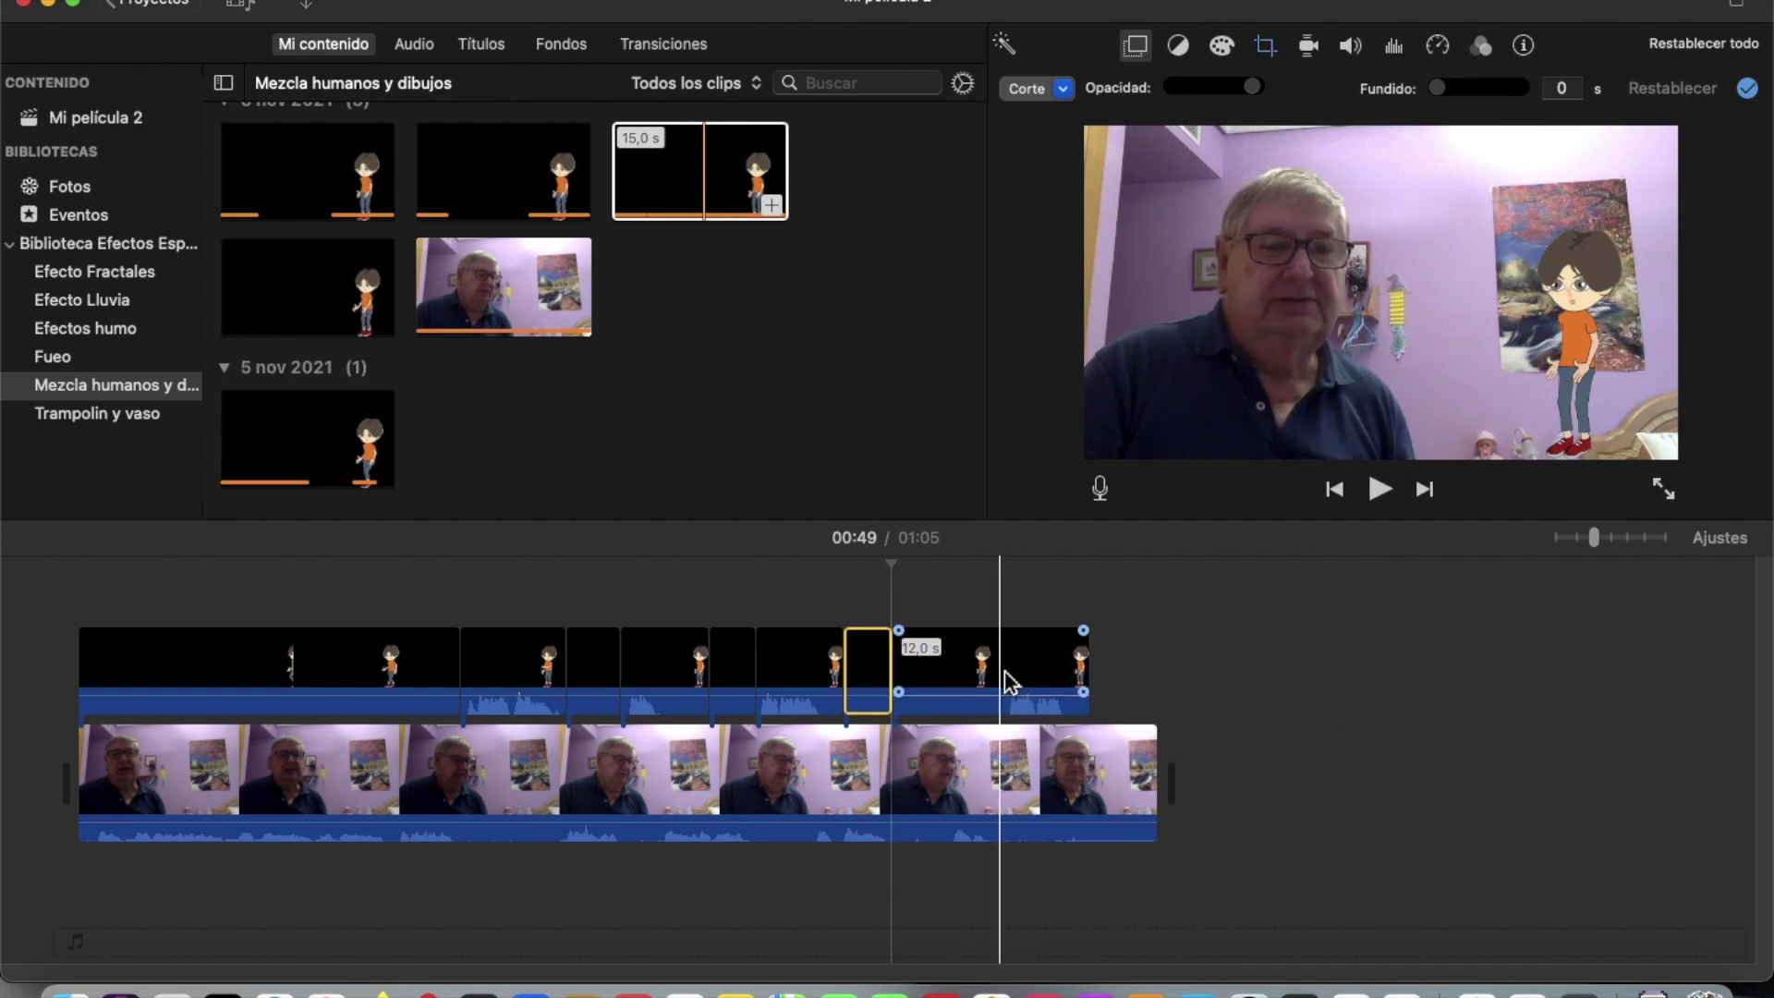
- Cut the section between 00:49 and 00:56 out of the Jaimito4 overlay and close the gap
left_click(1010, 682)
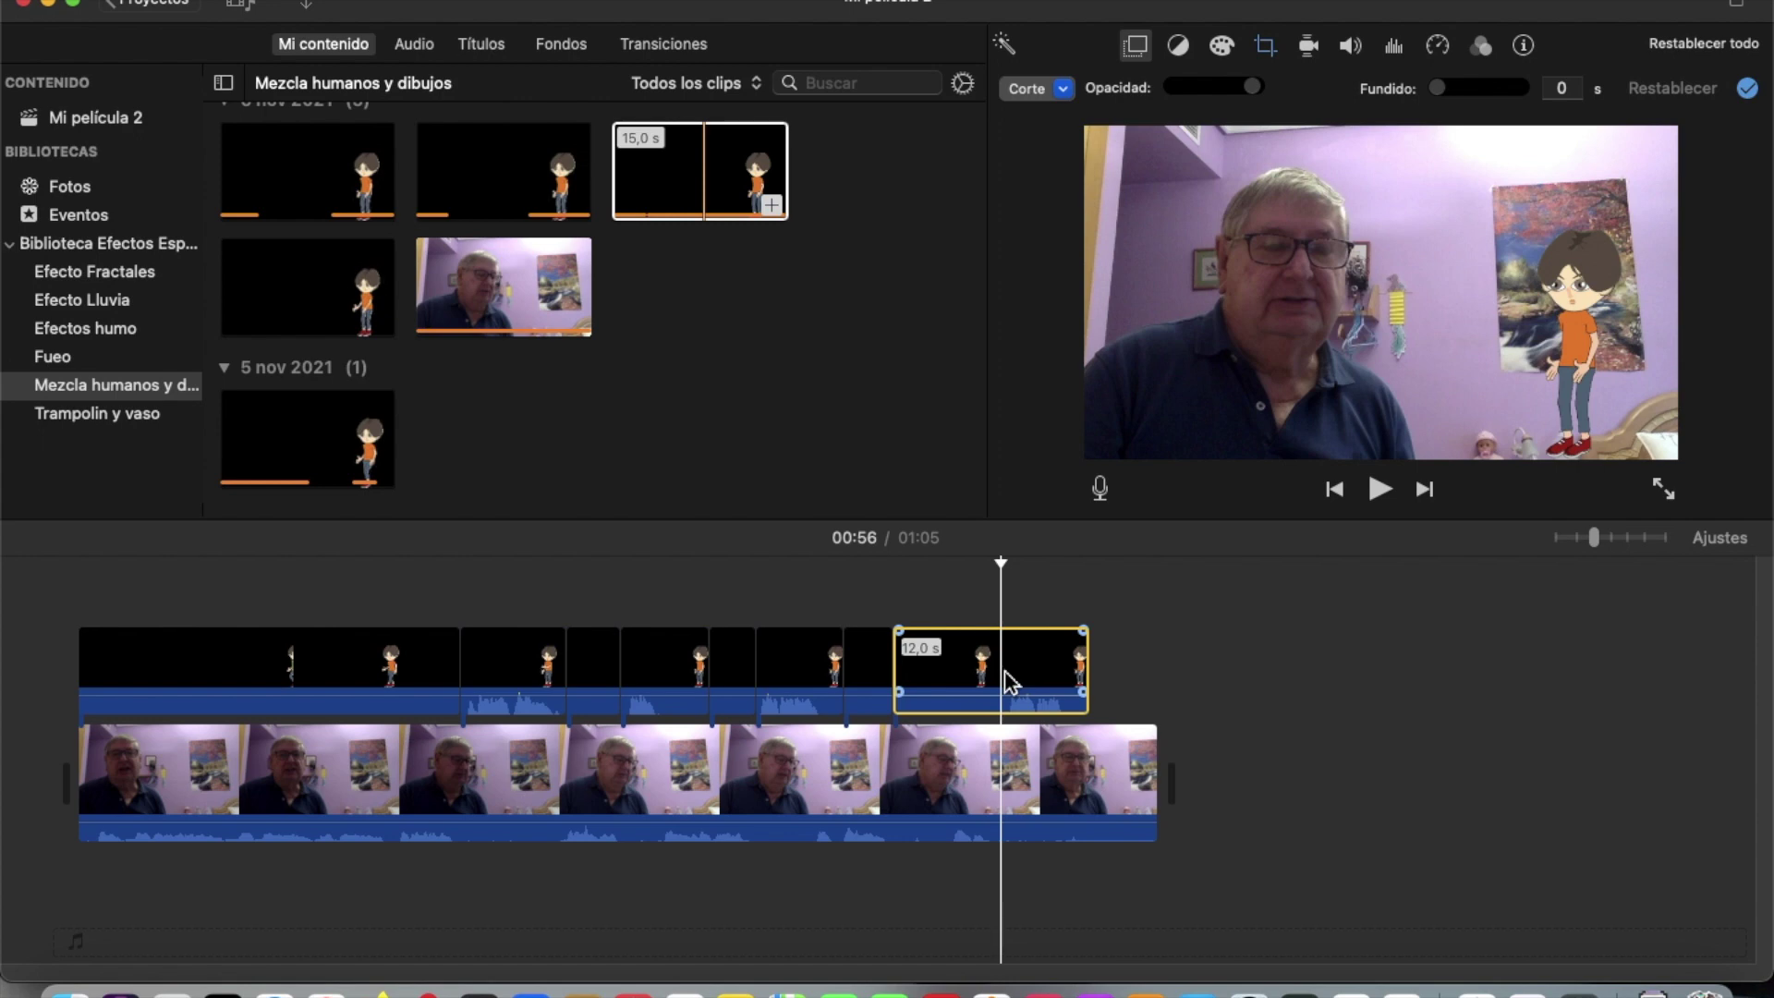
right_click(1009, 682)
left_click(1049, 712)
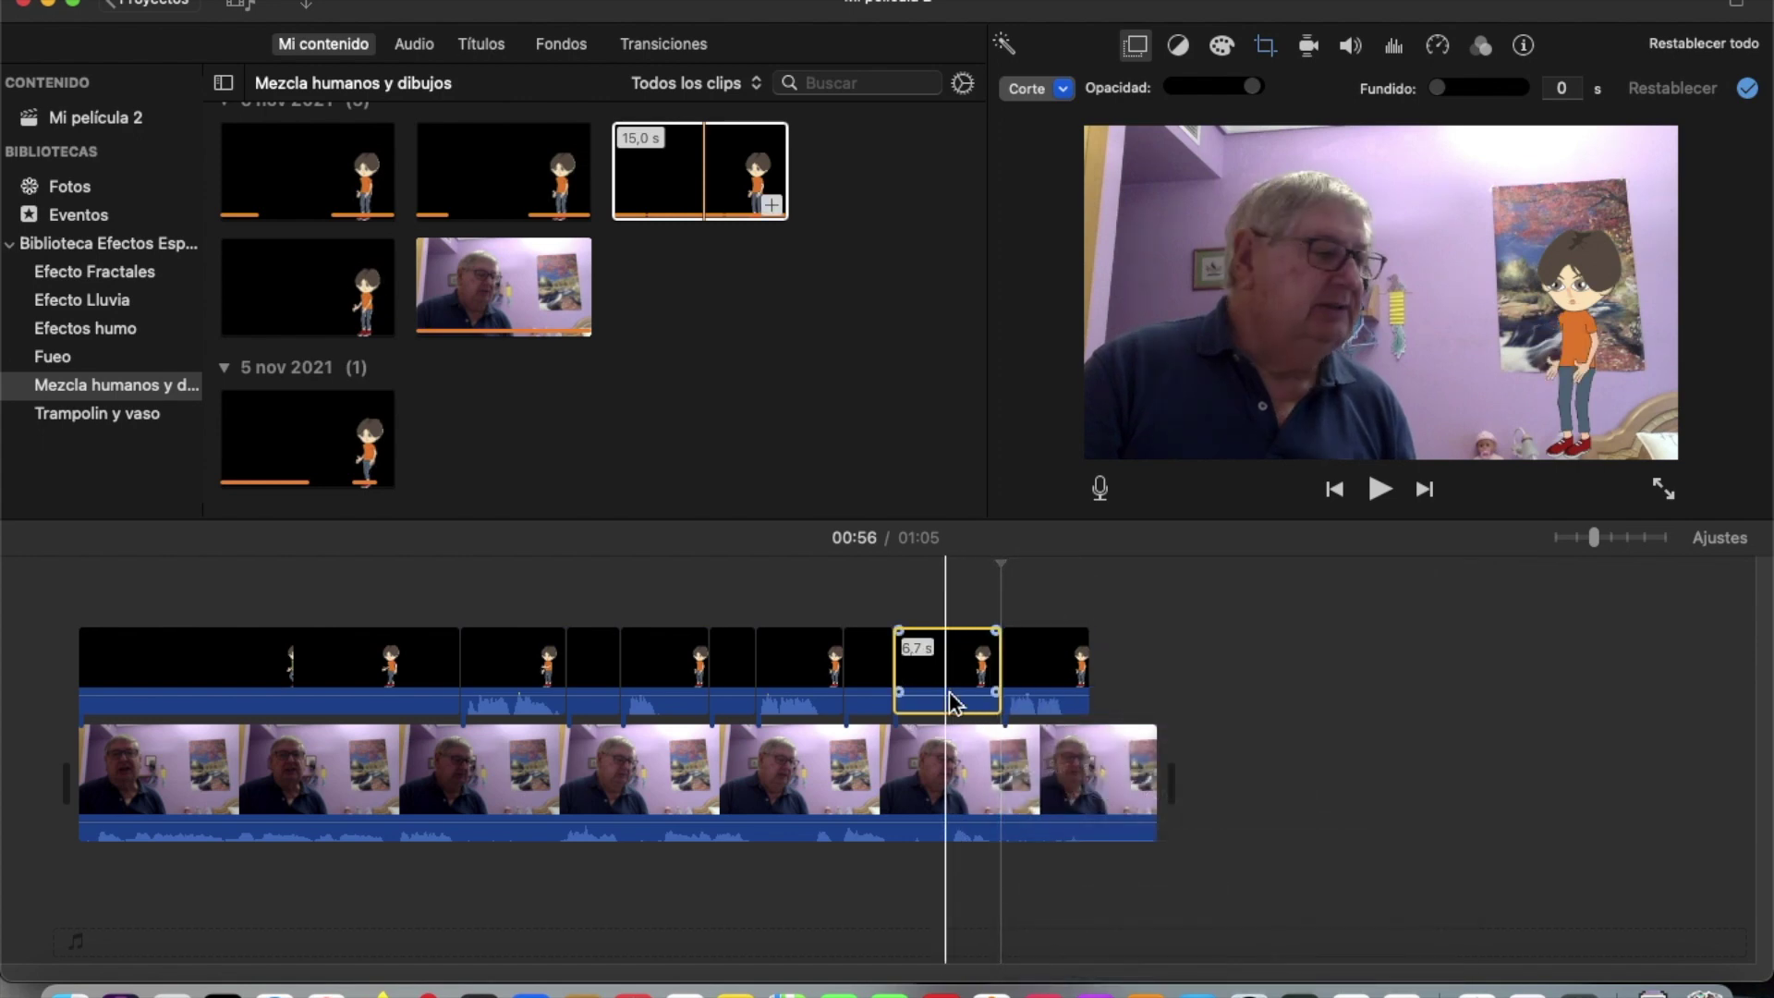
key("Delete")
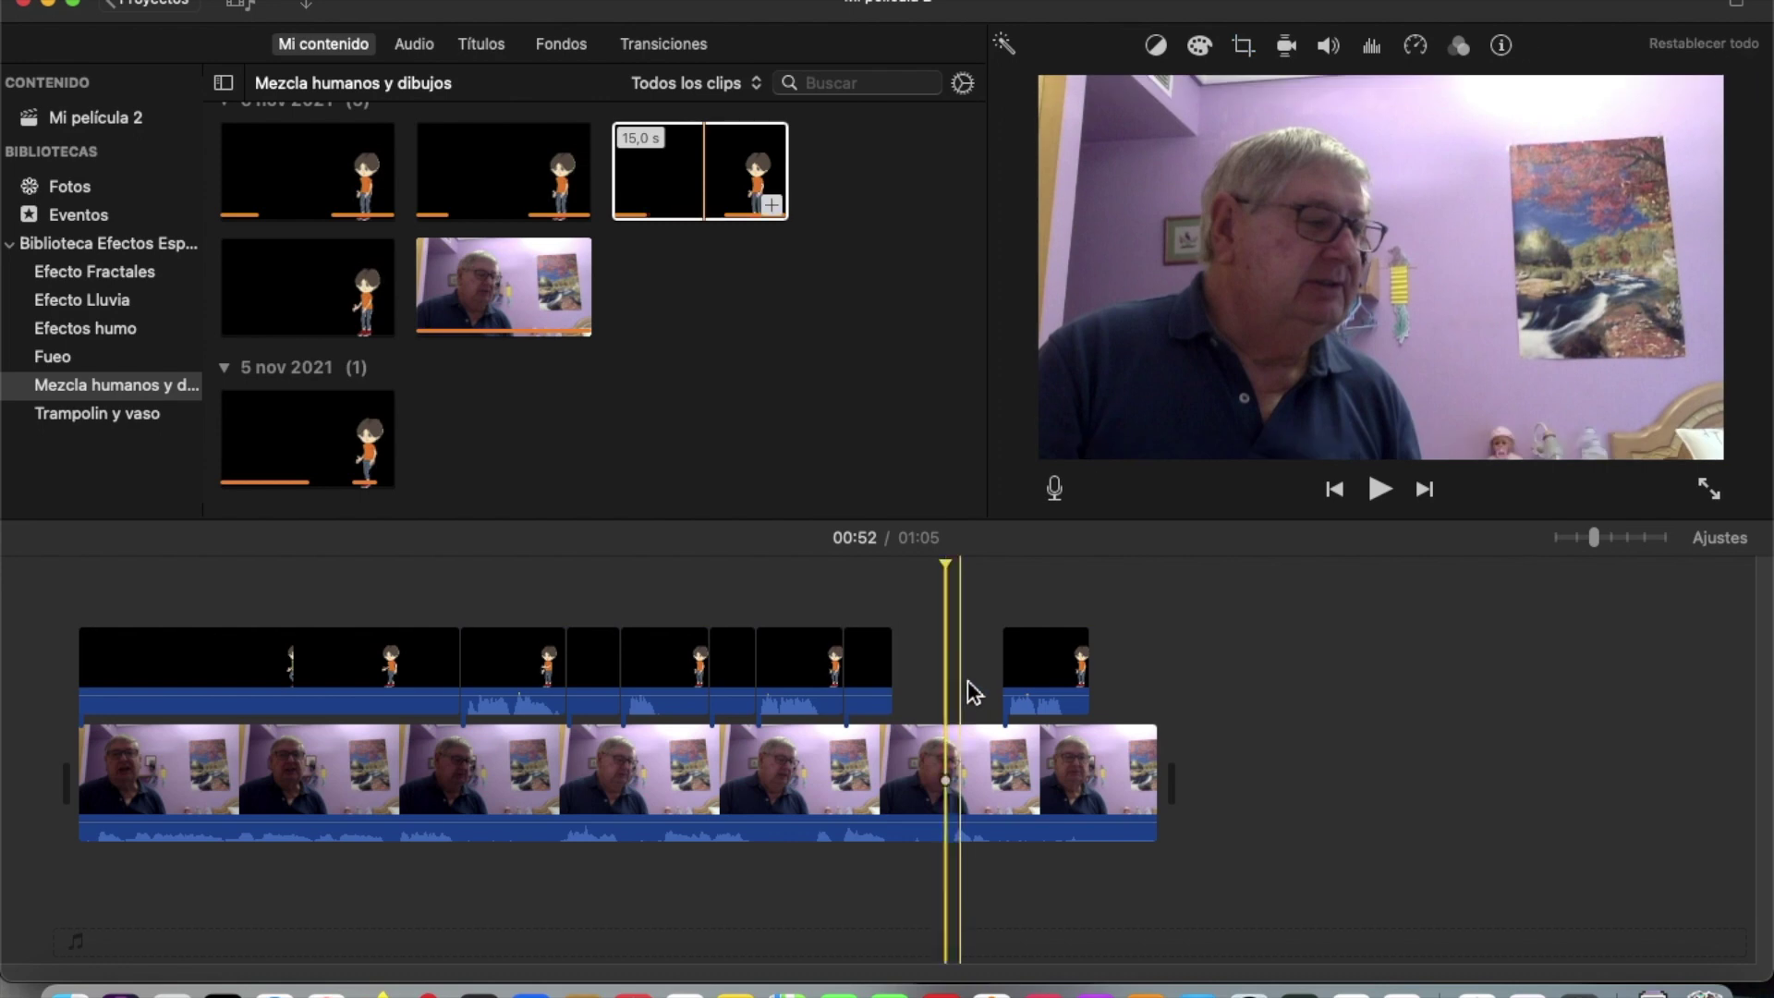
left_click_drag(1058, 688, 956, 684)
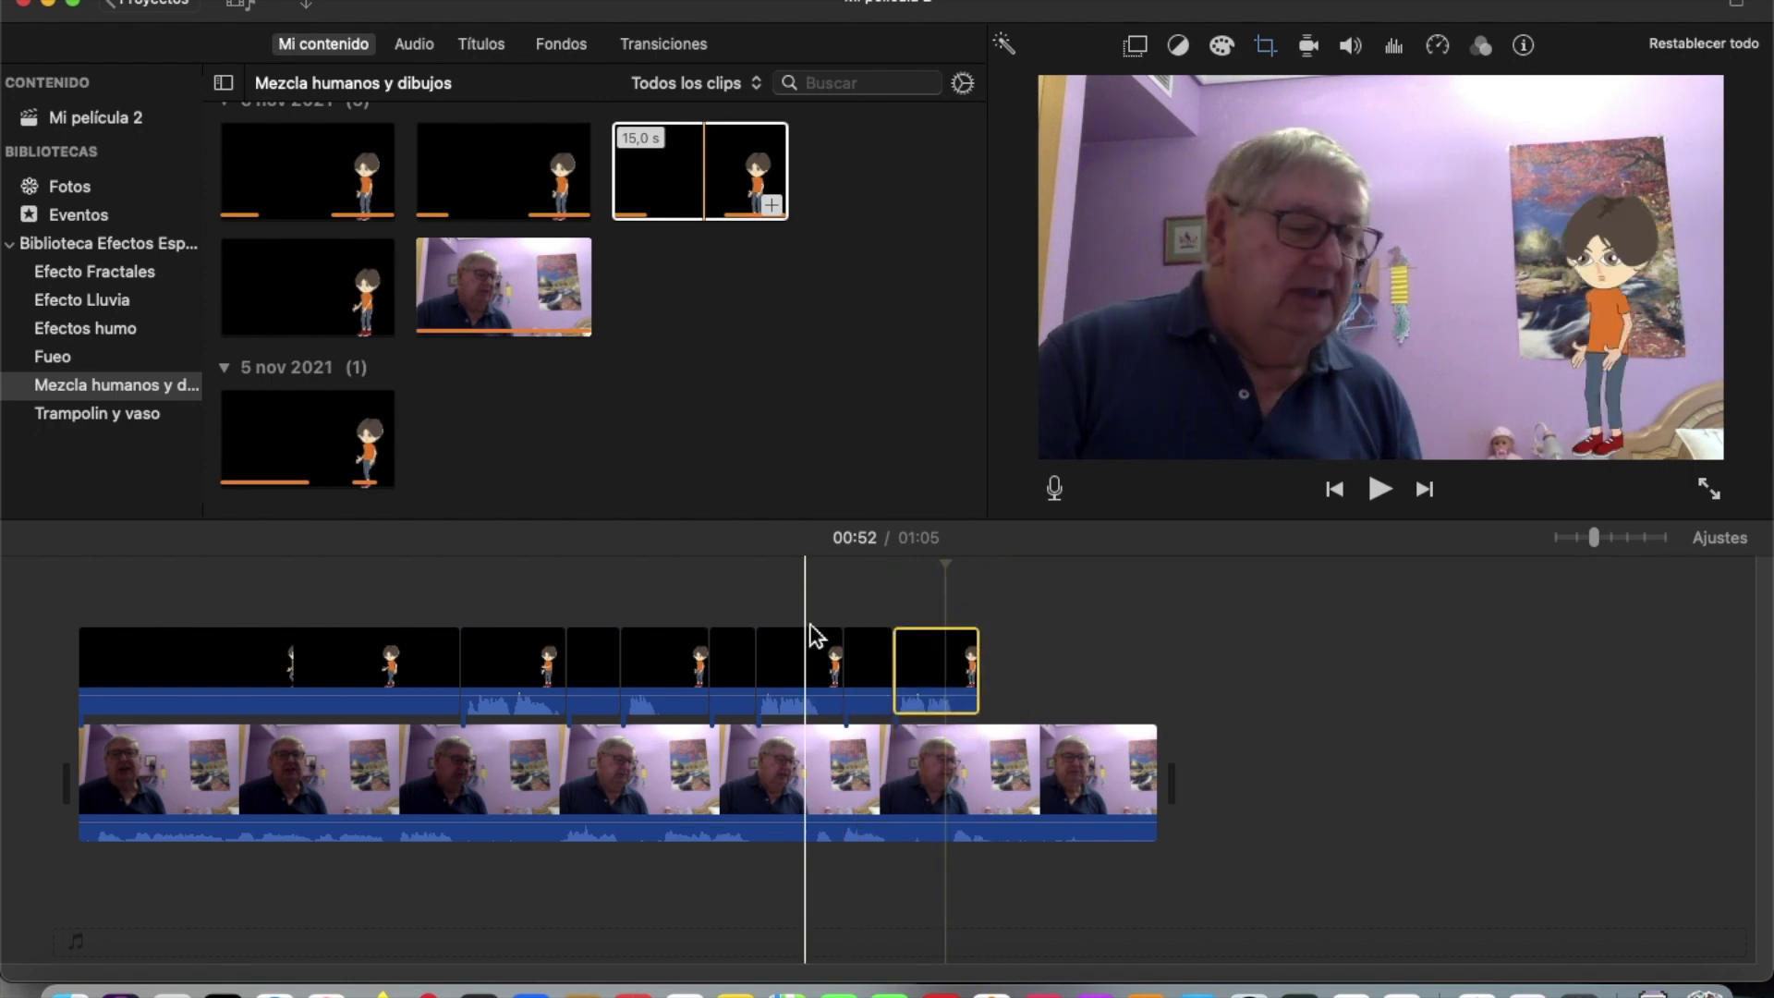
- Play the movie from about 00:45 to 00:55 to check the shortened Jaimito4 overlay
left_click(825, 636)
left_click(1380, 494)
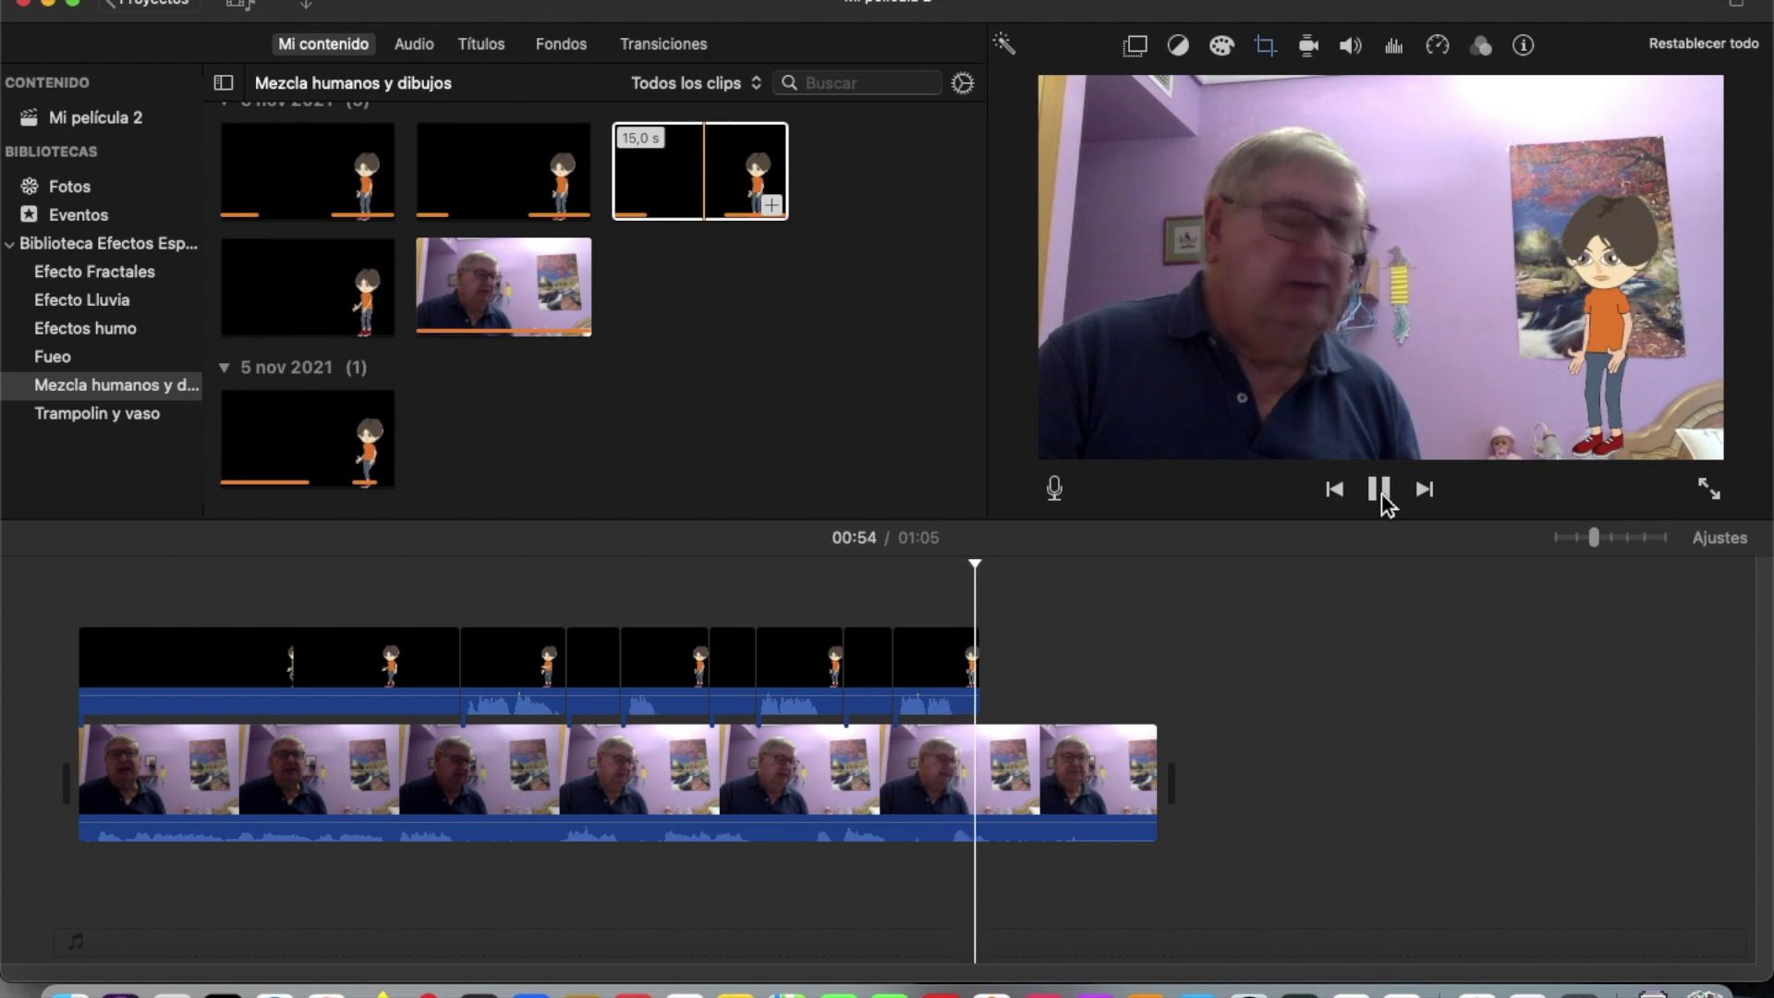
left_click(1380, 489)
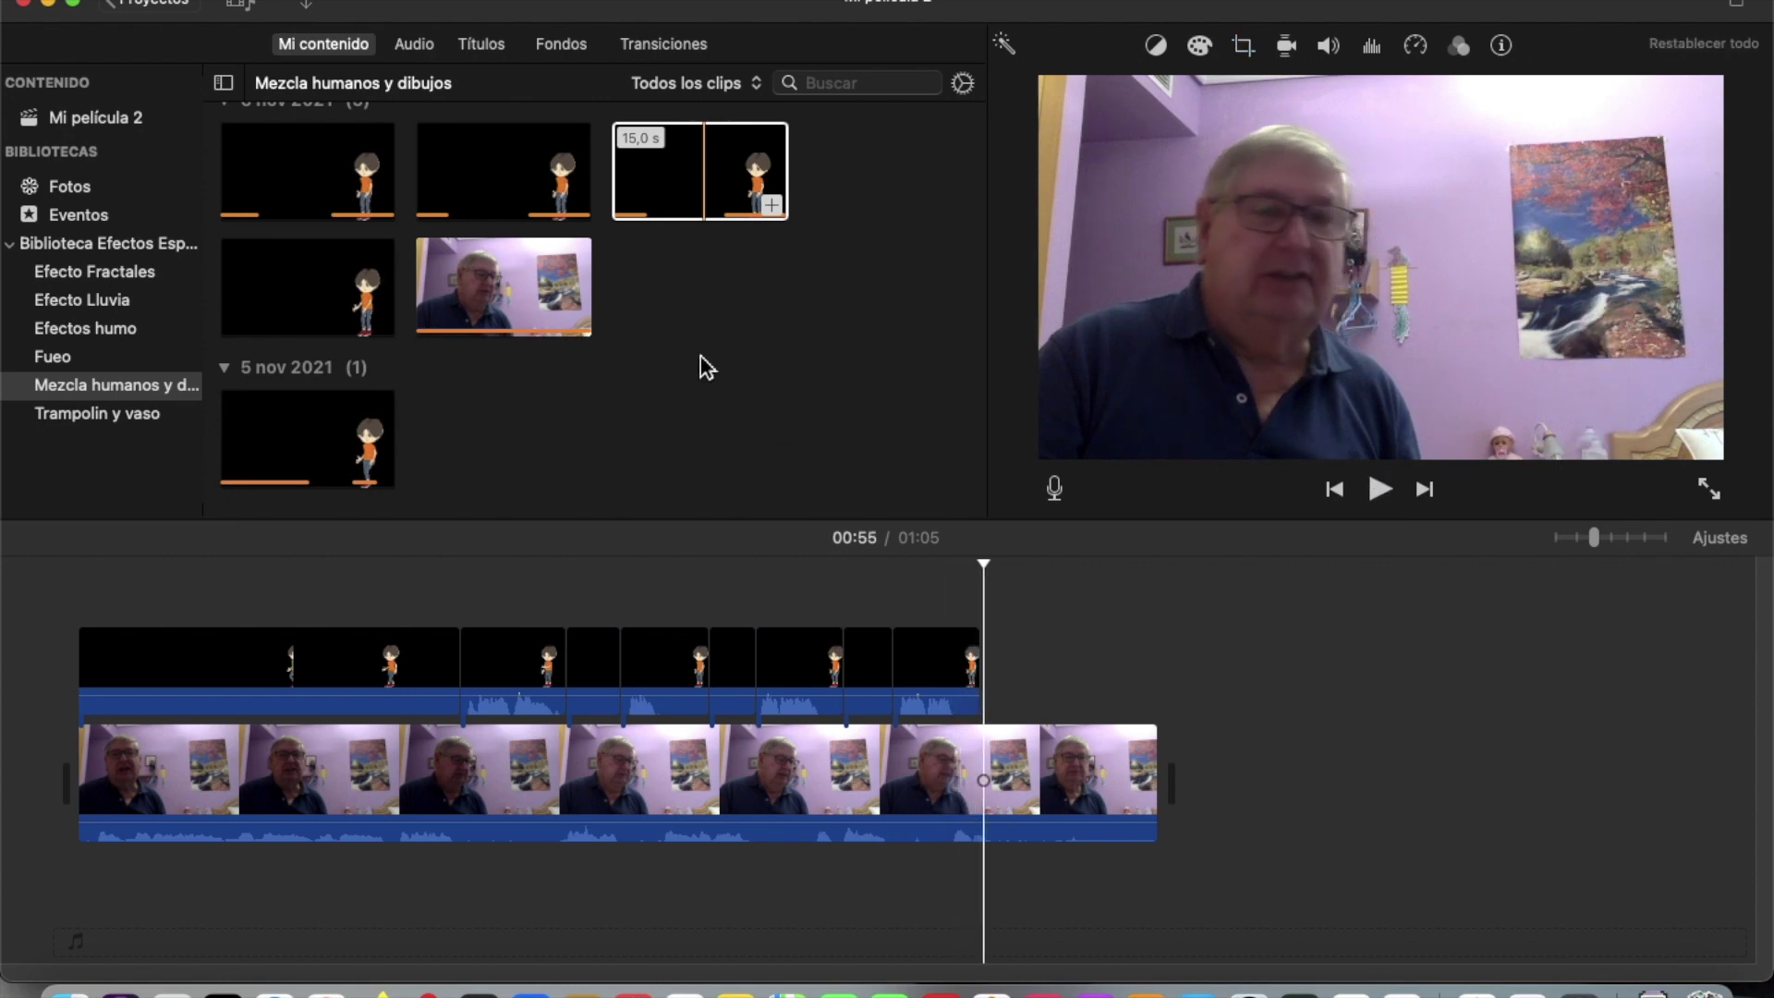
- Place the 20 s cartoon clip from 6 nov 2021 at about 00:55 on the overlay track and split it at 00:56
left_click(305, 305)
left_click_drag(335, 286, 993, 674)
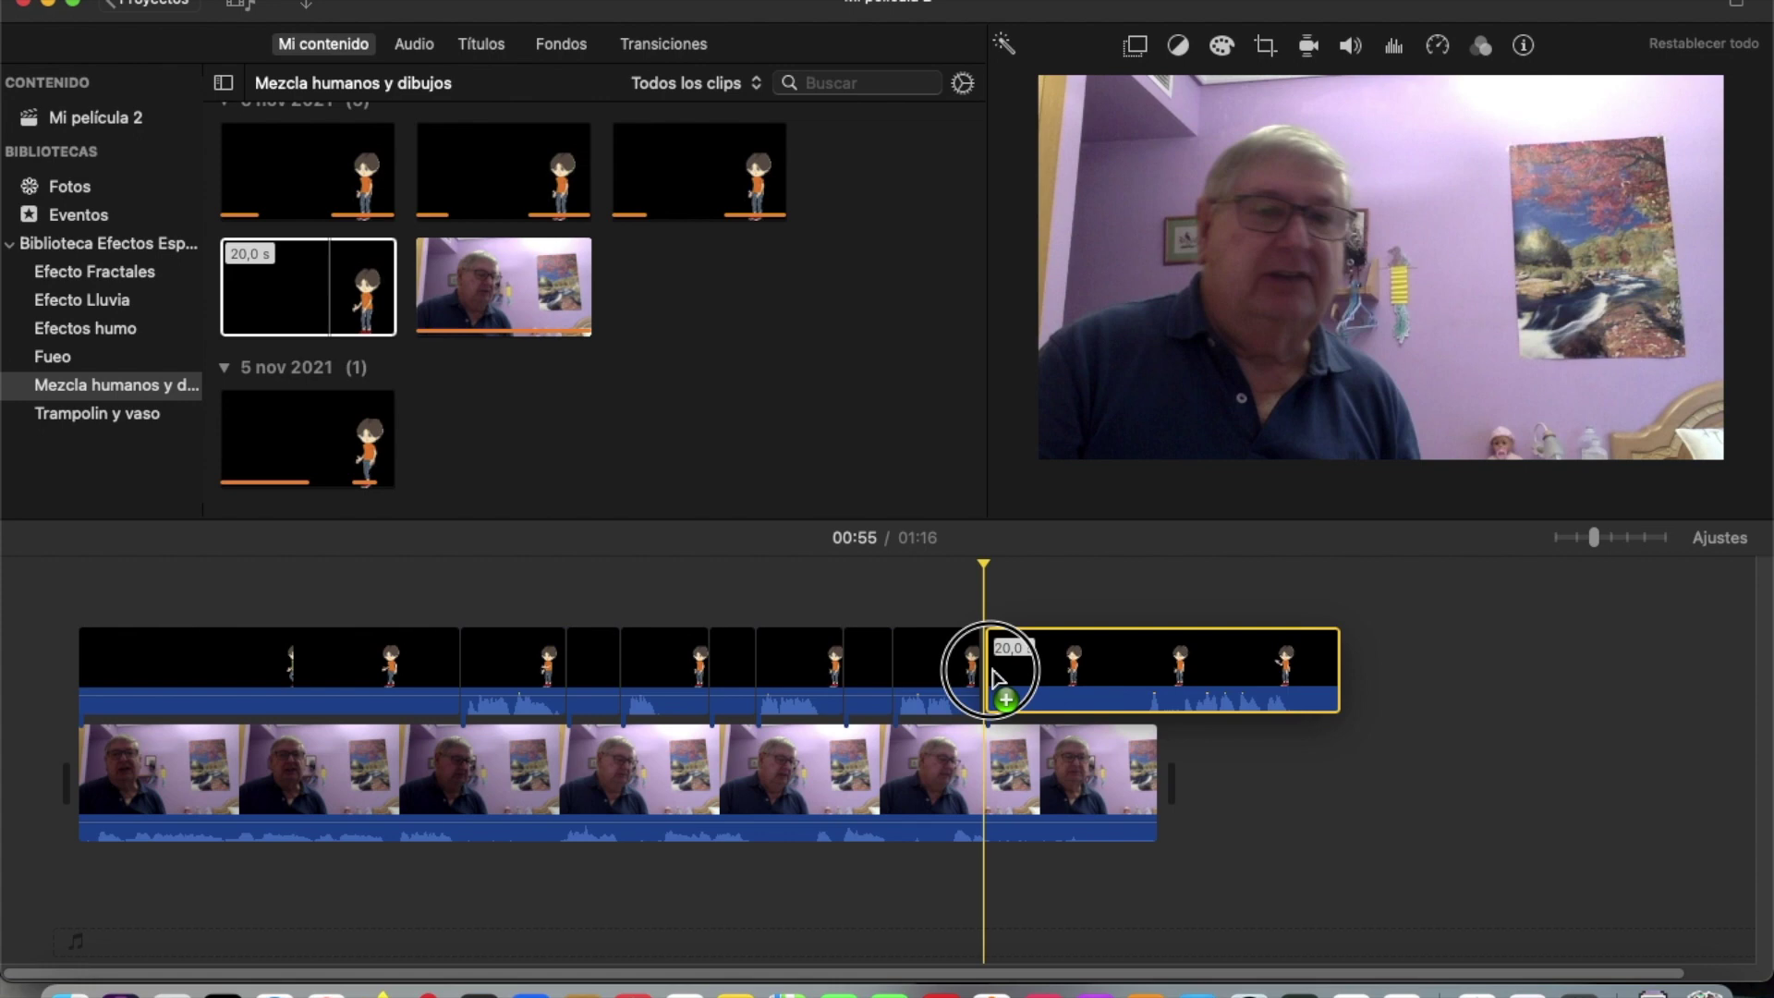
left_click_drag(994, 677, 994, 677)
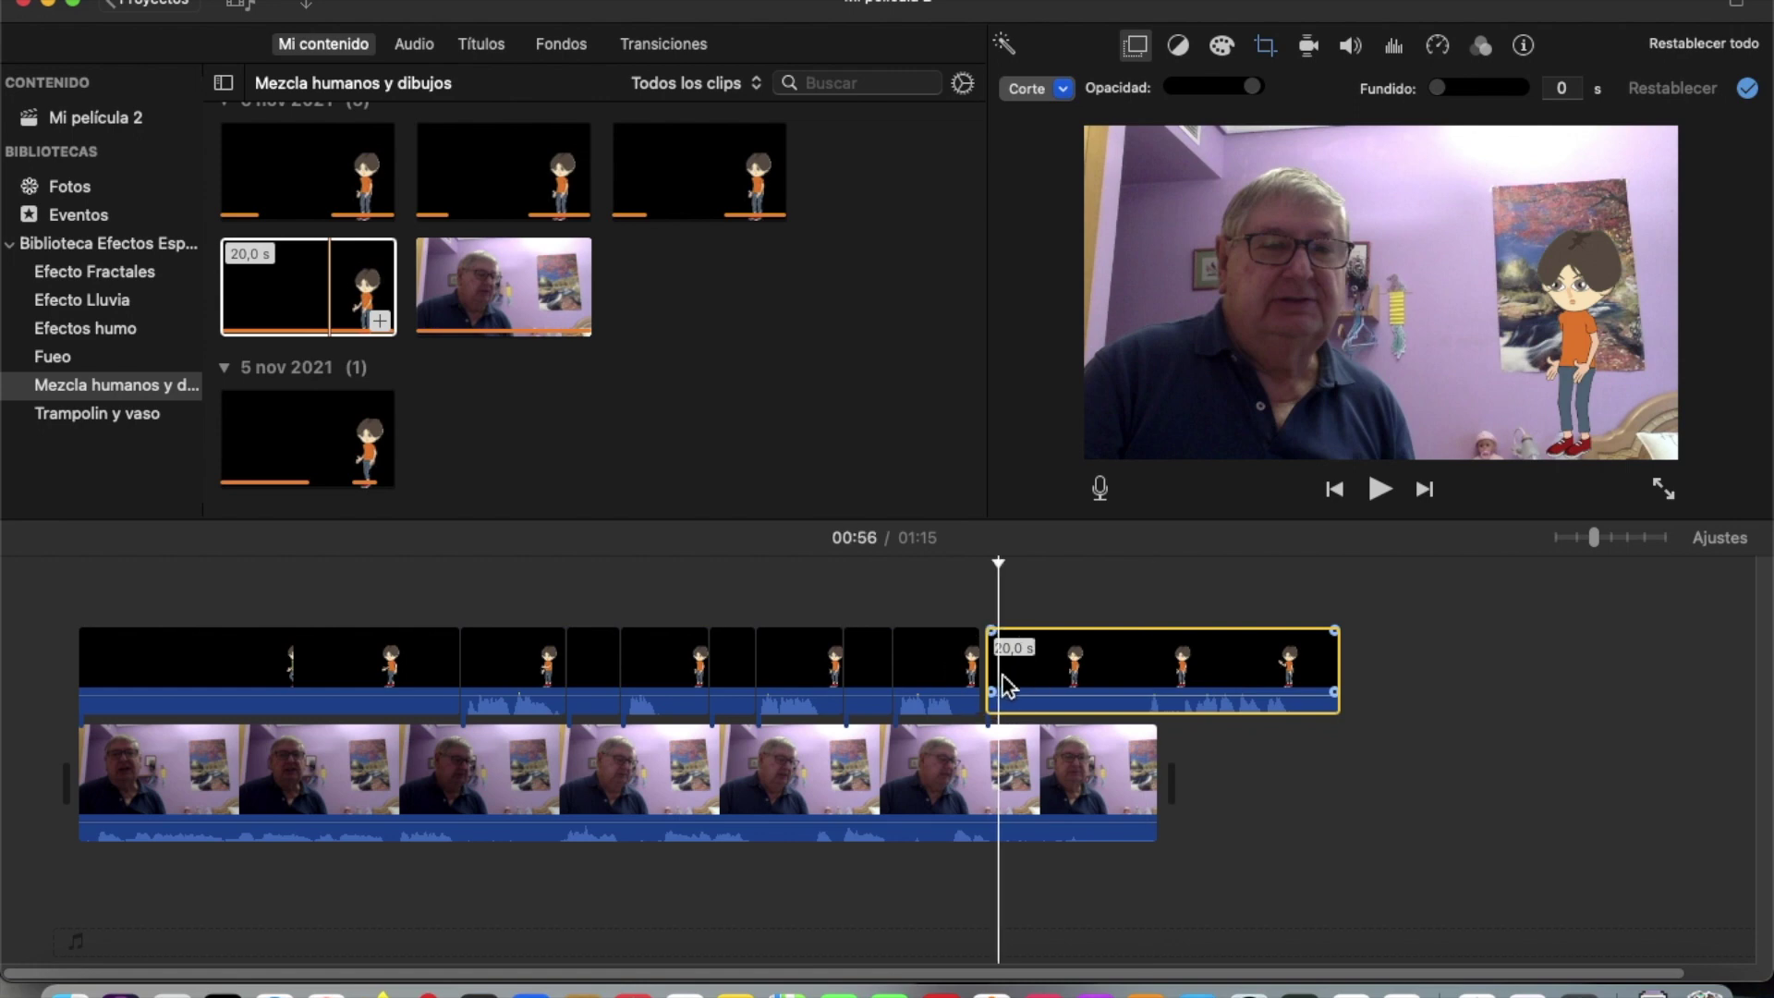
right_click(1006, 686)
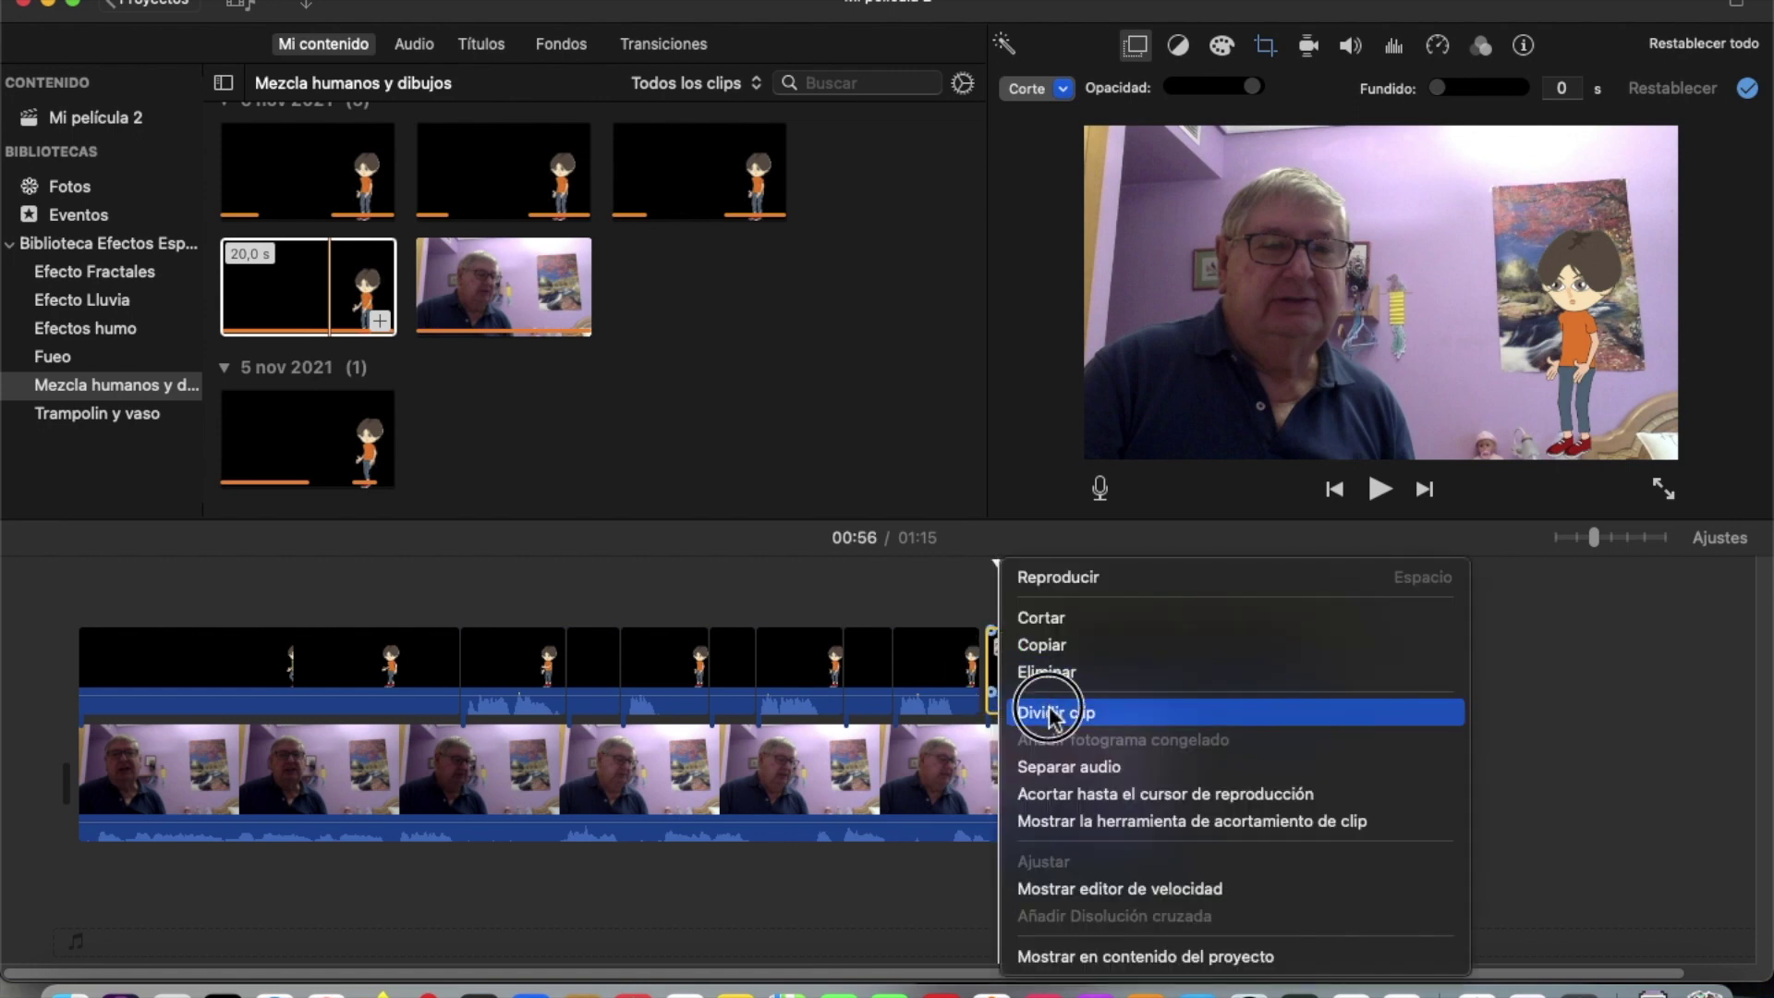
left_click(1053, 712)
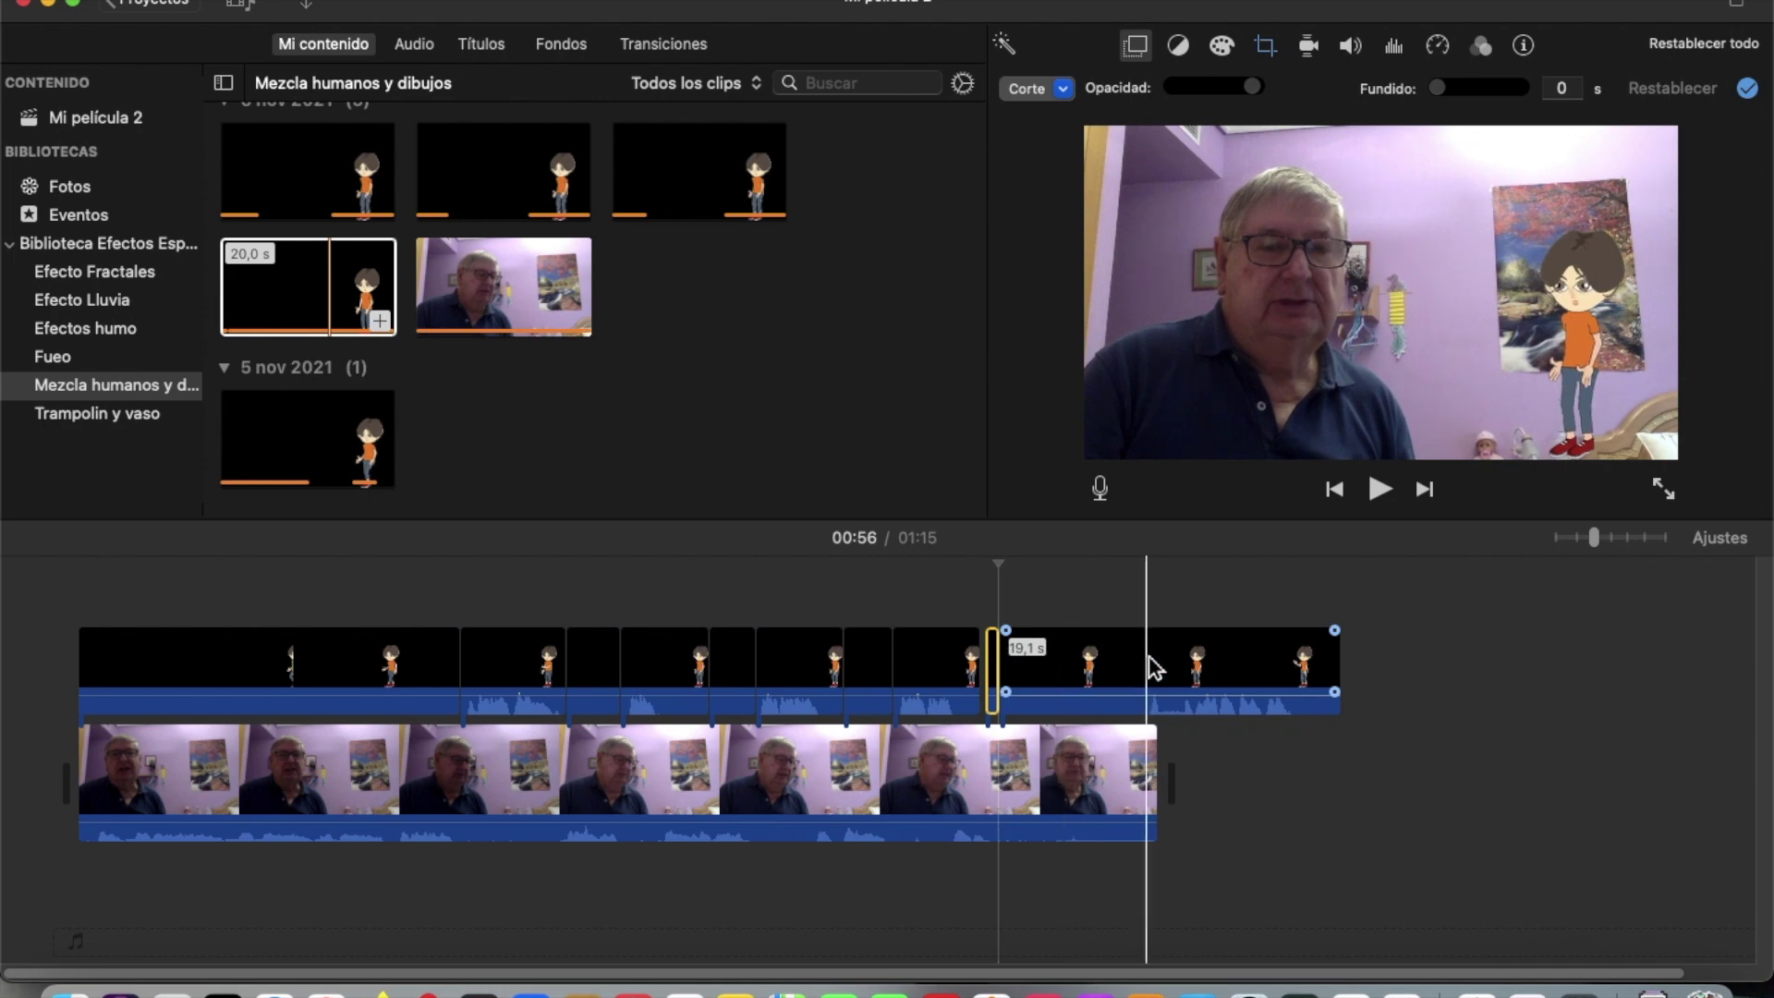
- Cut the section between 00:56 and 01:04 out of the 20 s overlay clip and close the gap
left_click(1153, 667)
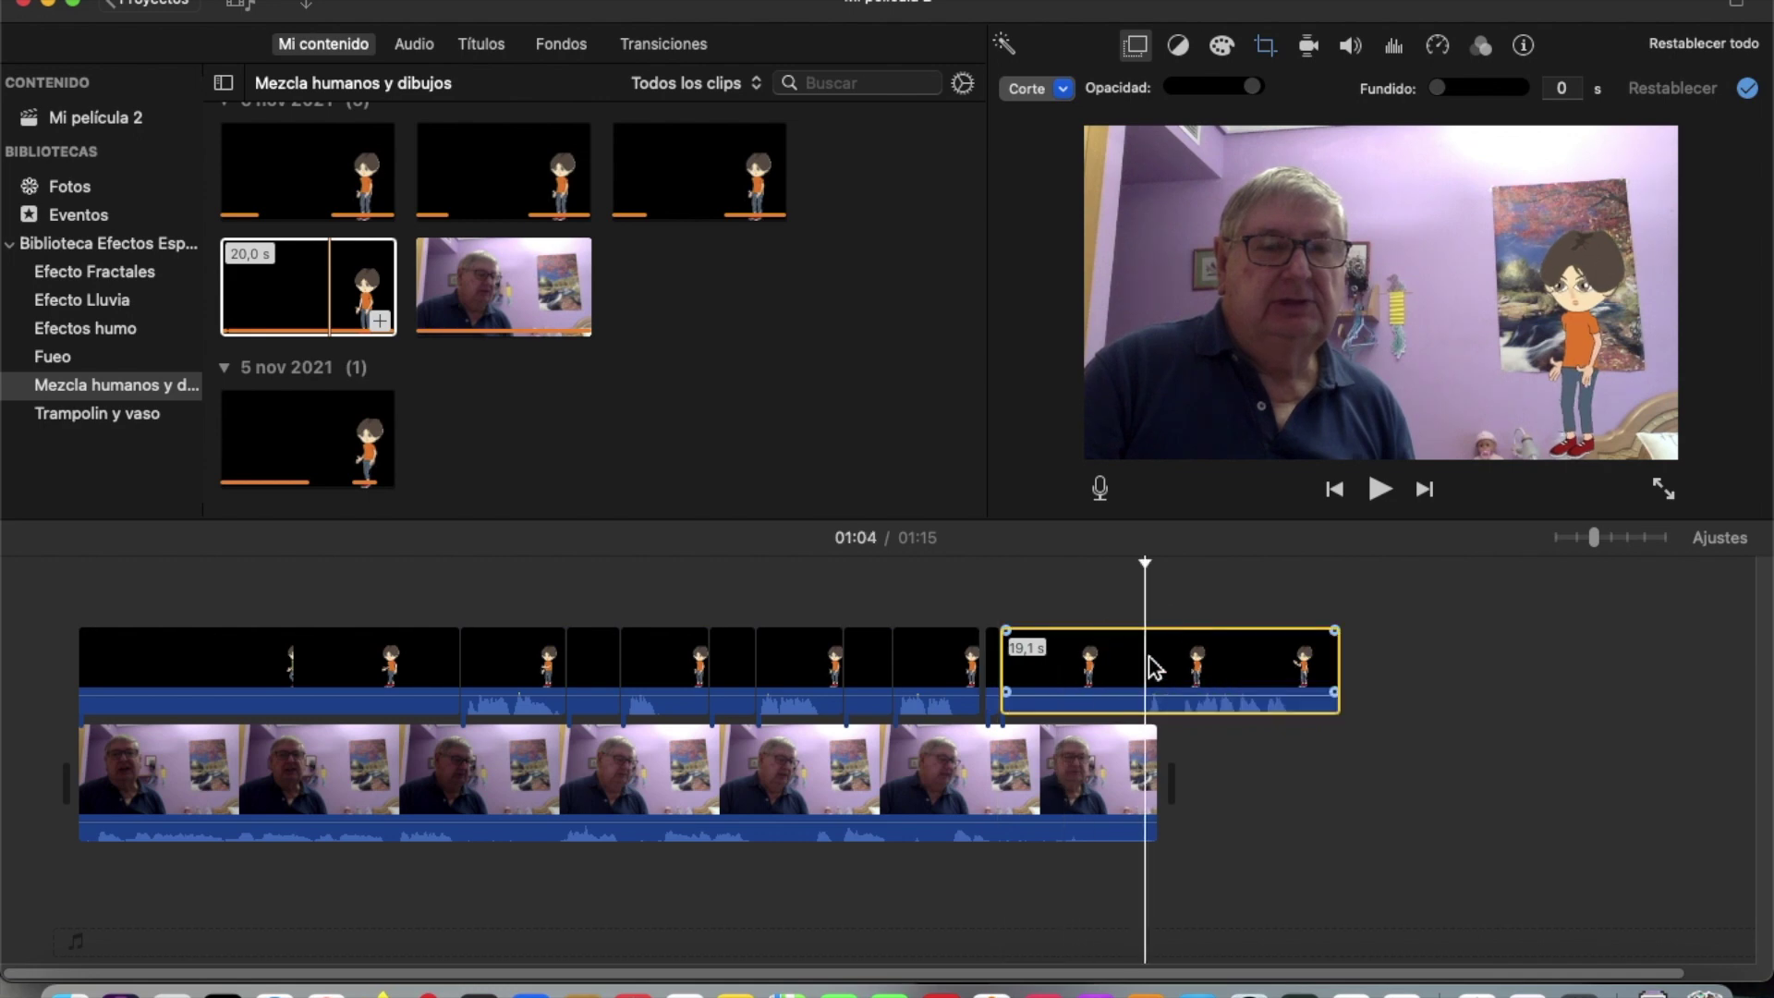
right_click(1153, 668)
left_click(1189, 720)
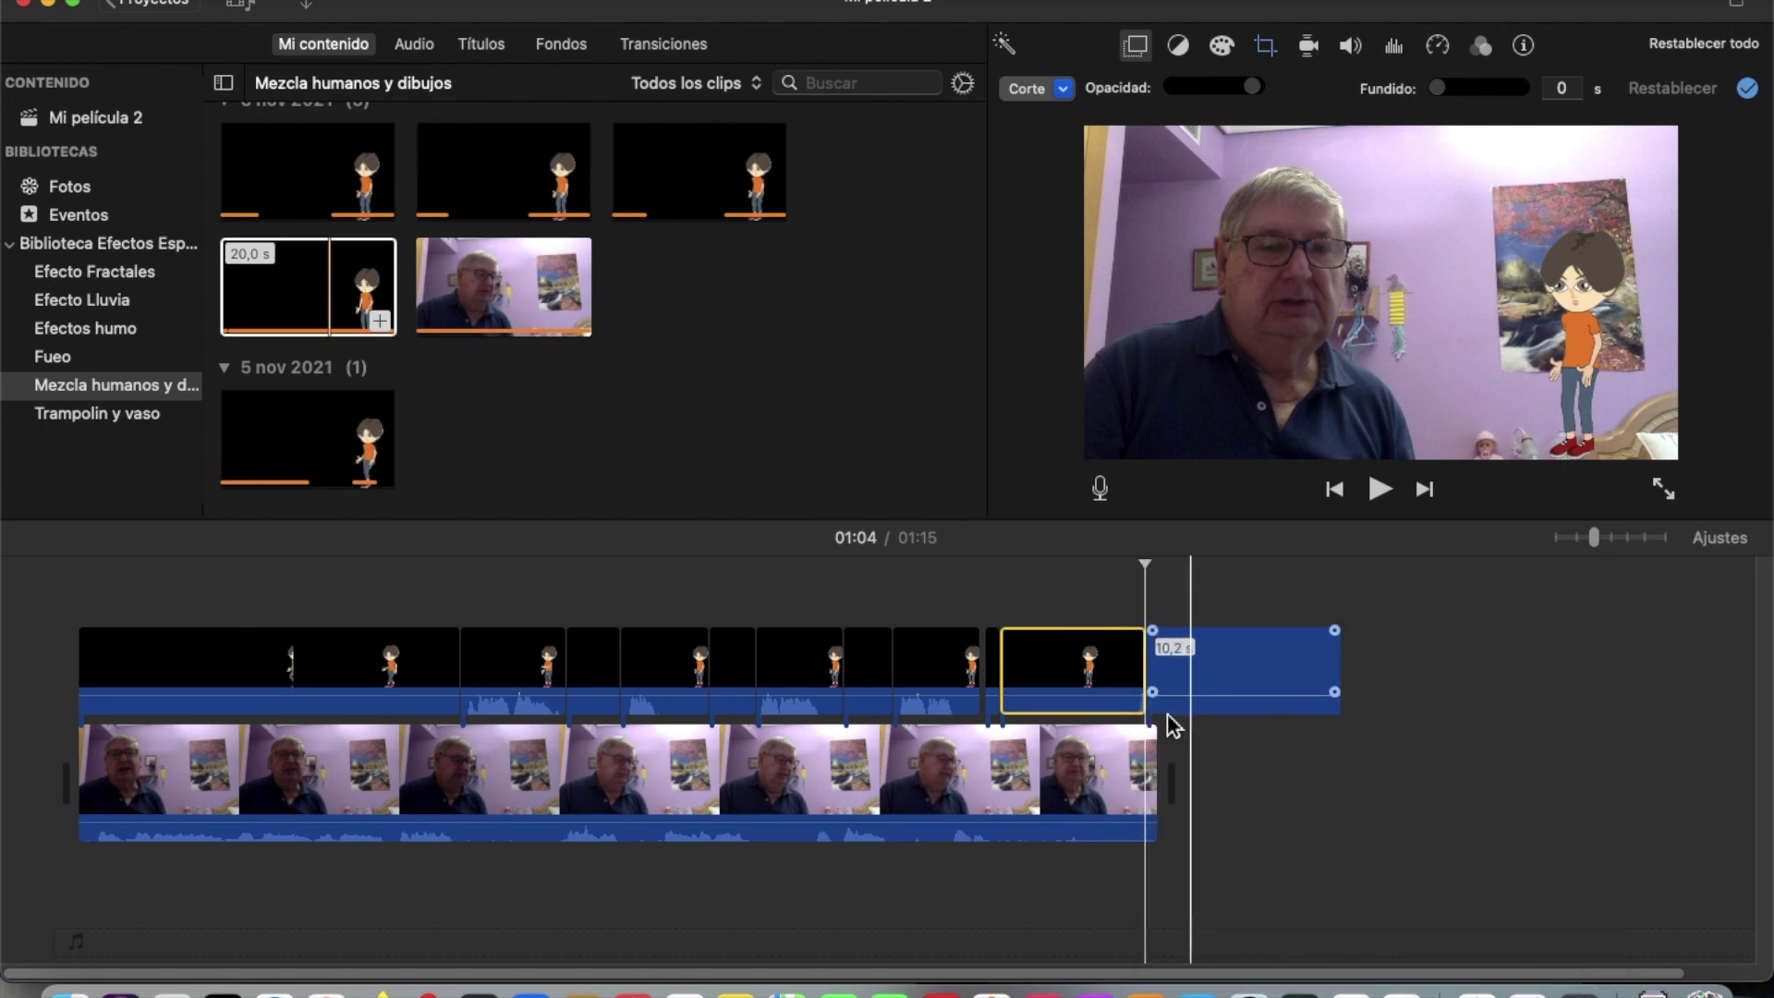
left_click(1093, 670)
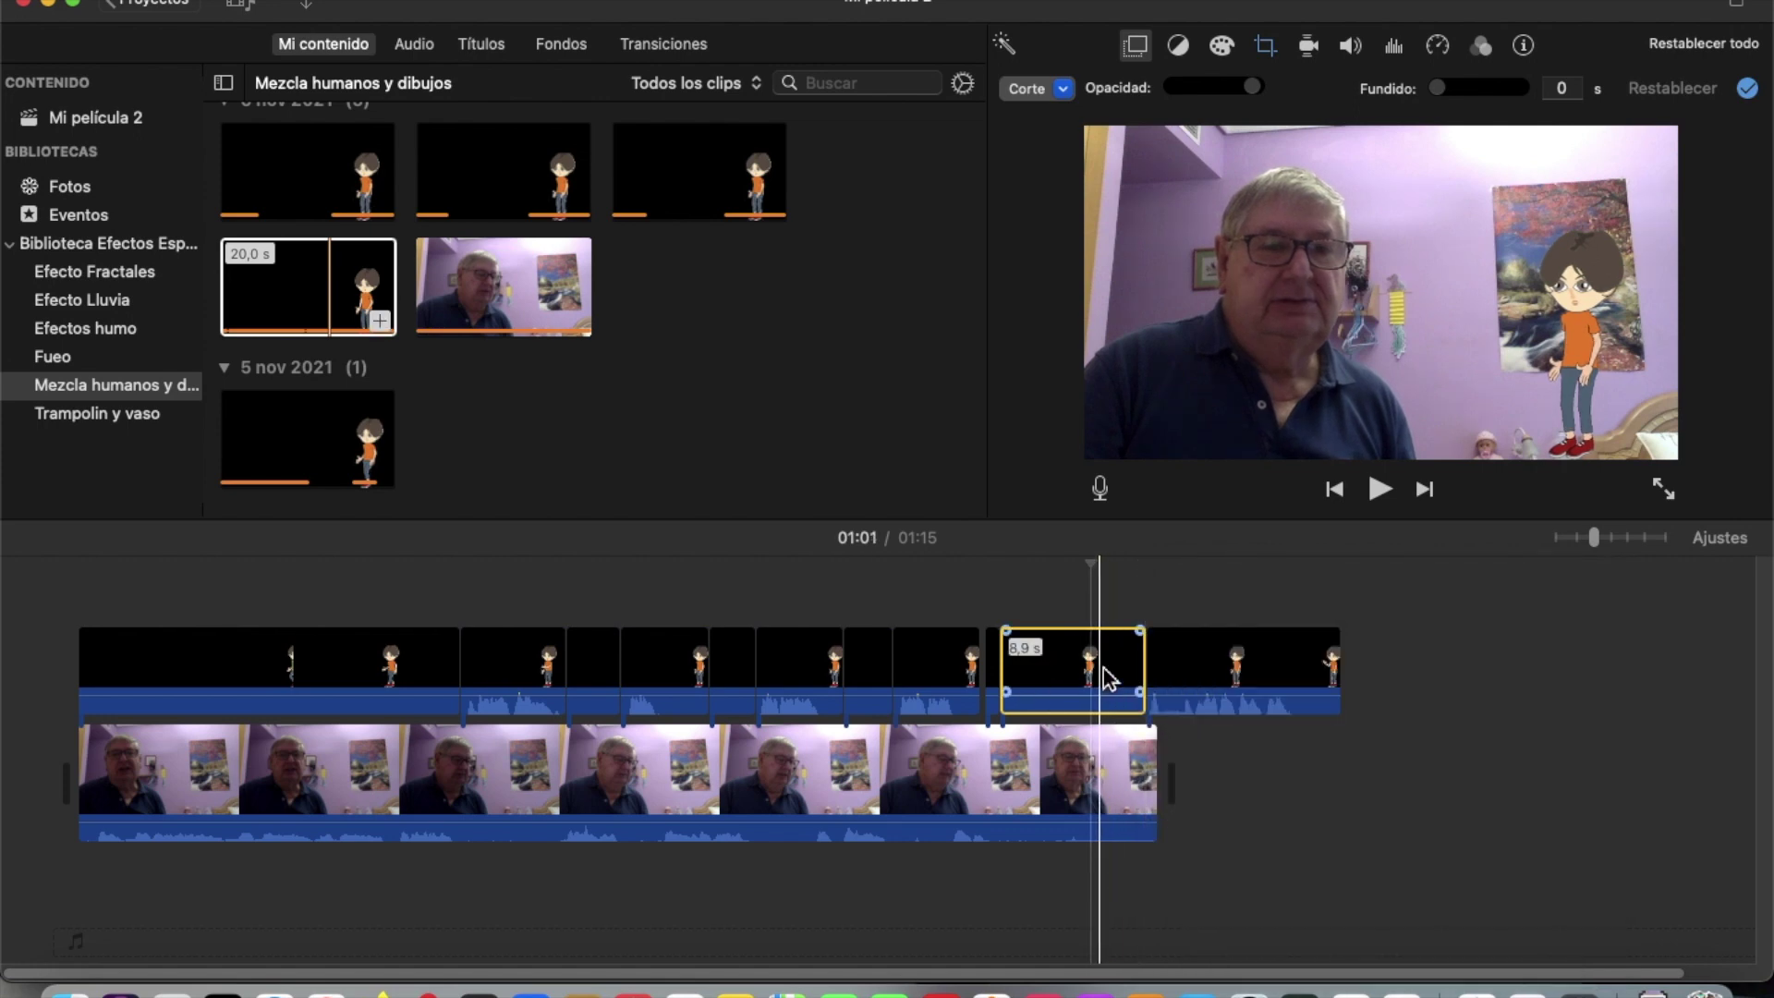
key("Delete")
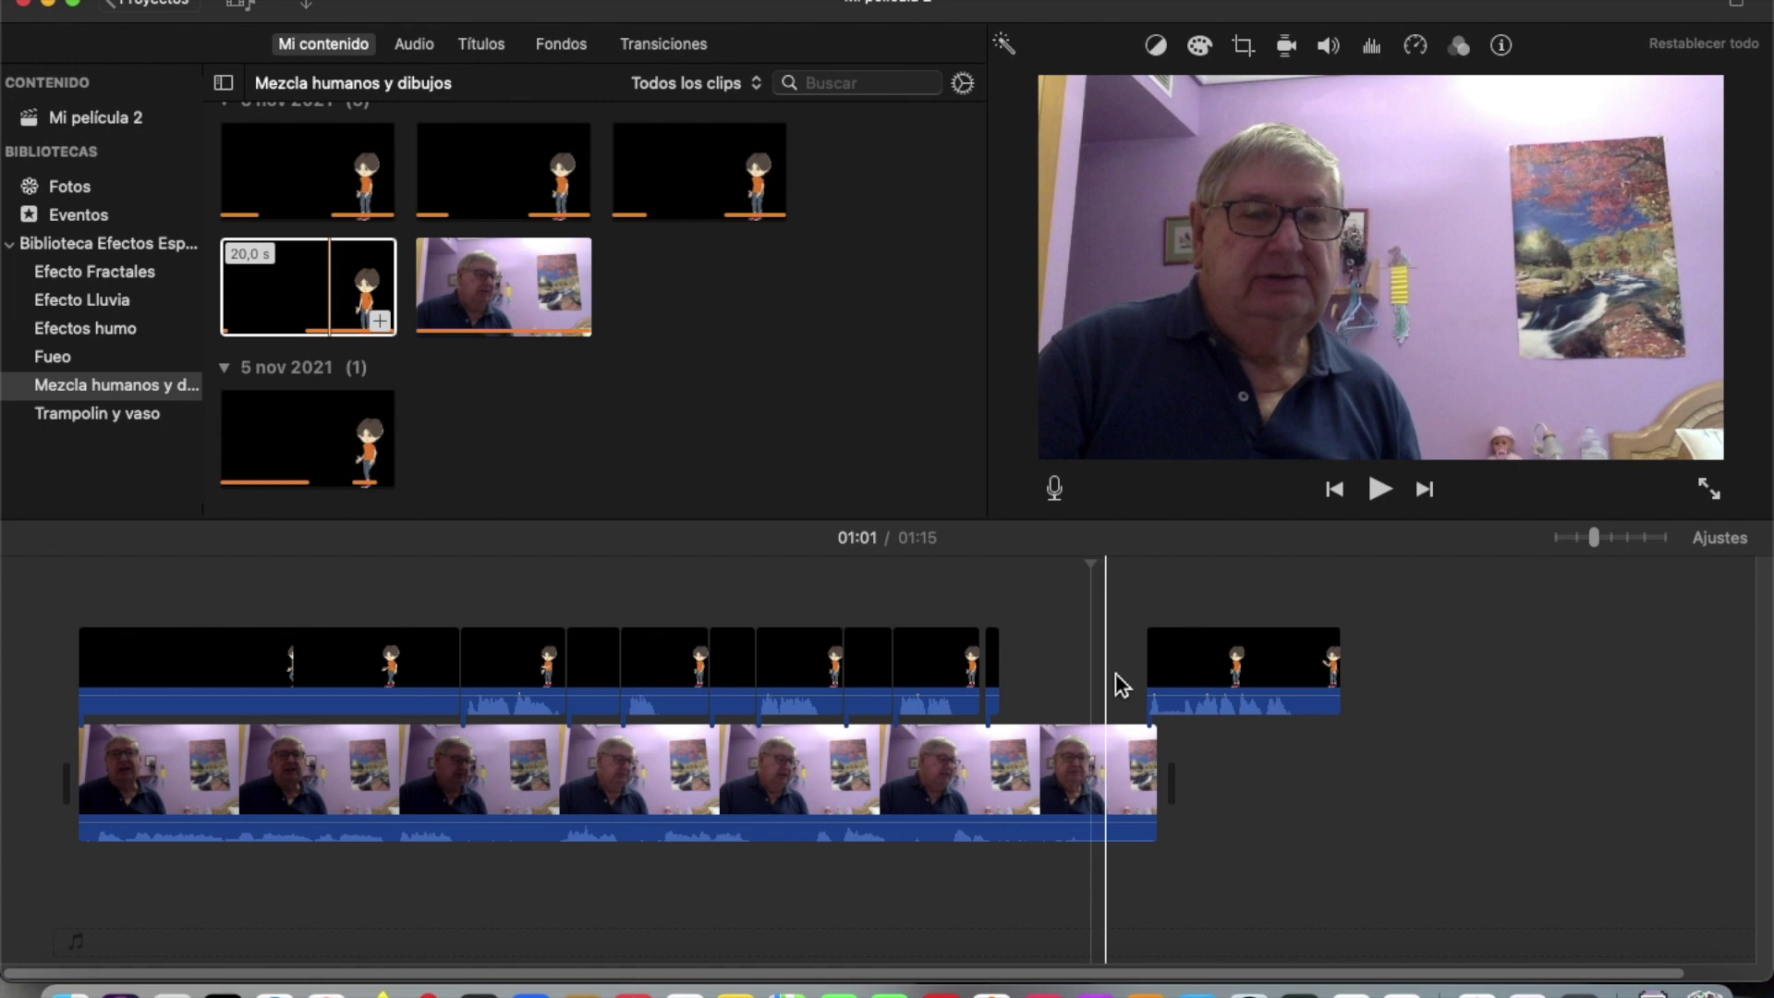
left_click_drag(1226, 672, 1044, 670)
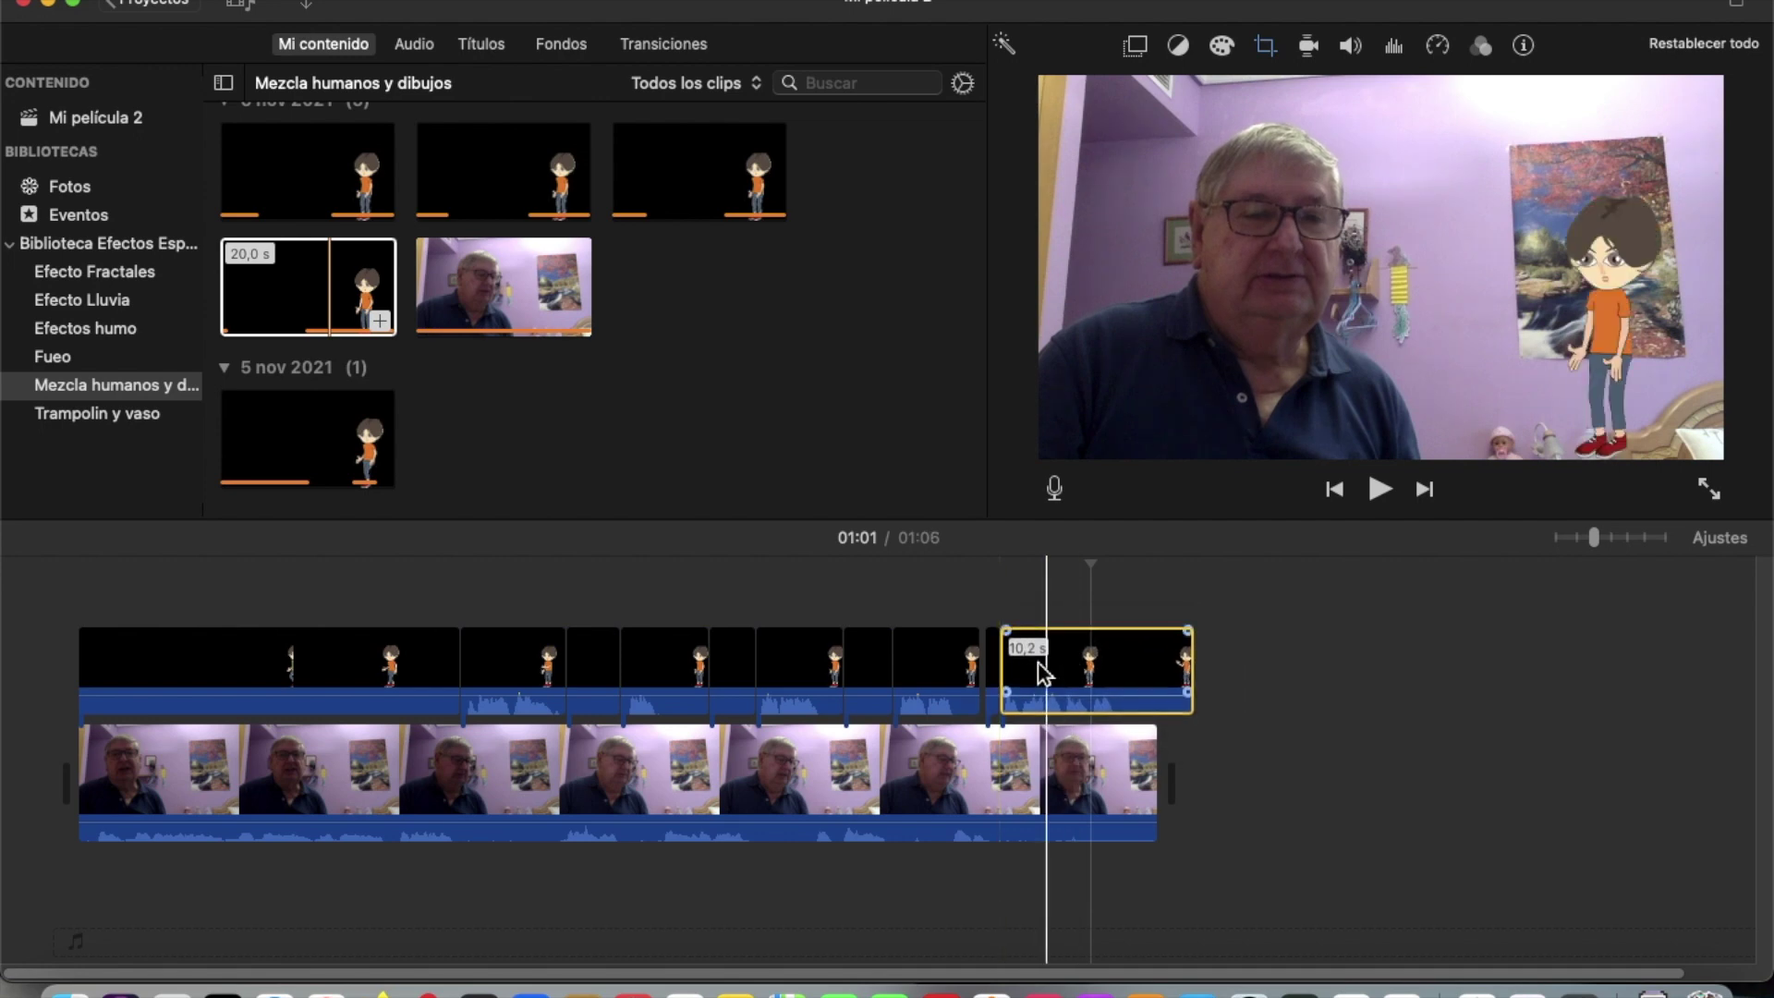
- Play the movie from about 00:48 to 00:58 to check the last overlay pieces
left_click(882, 582)
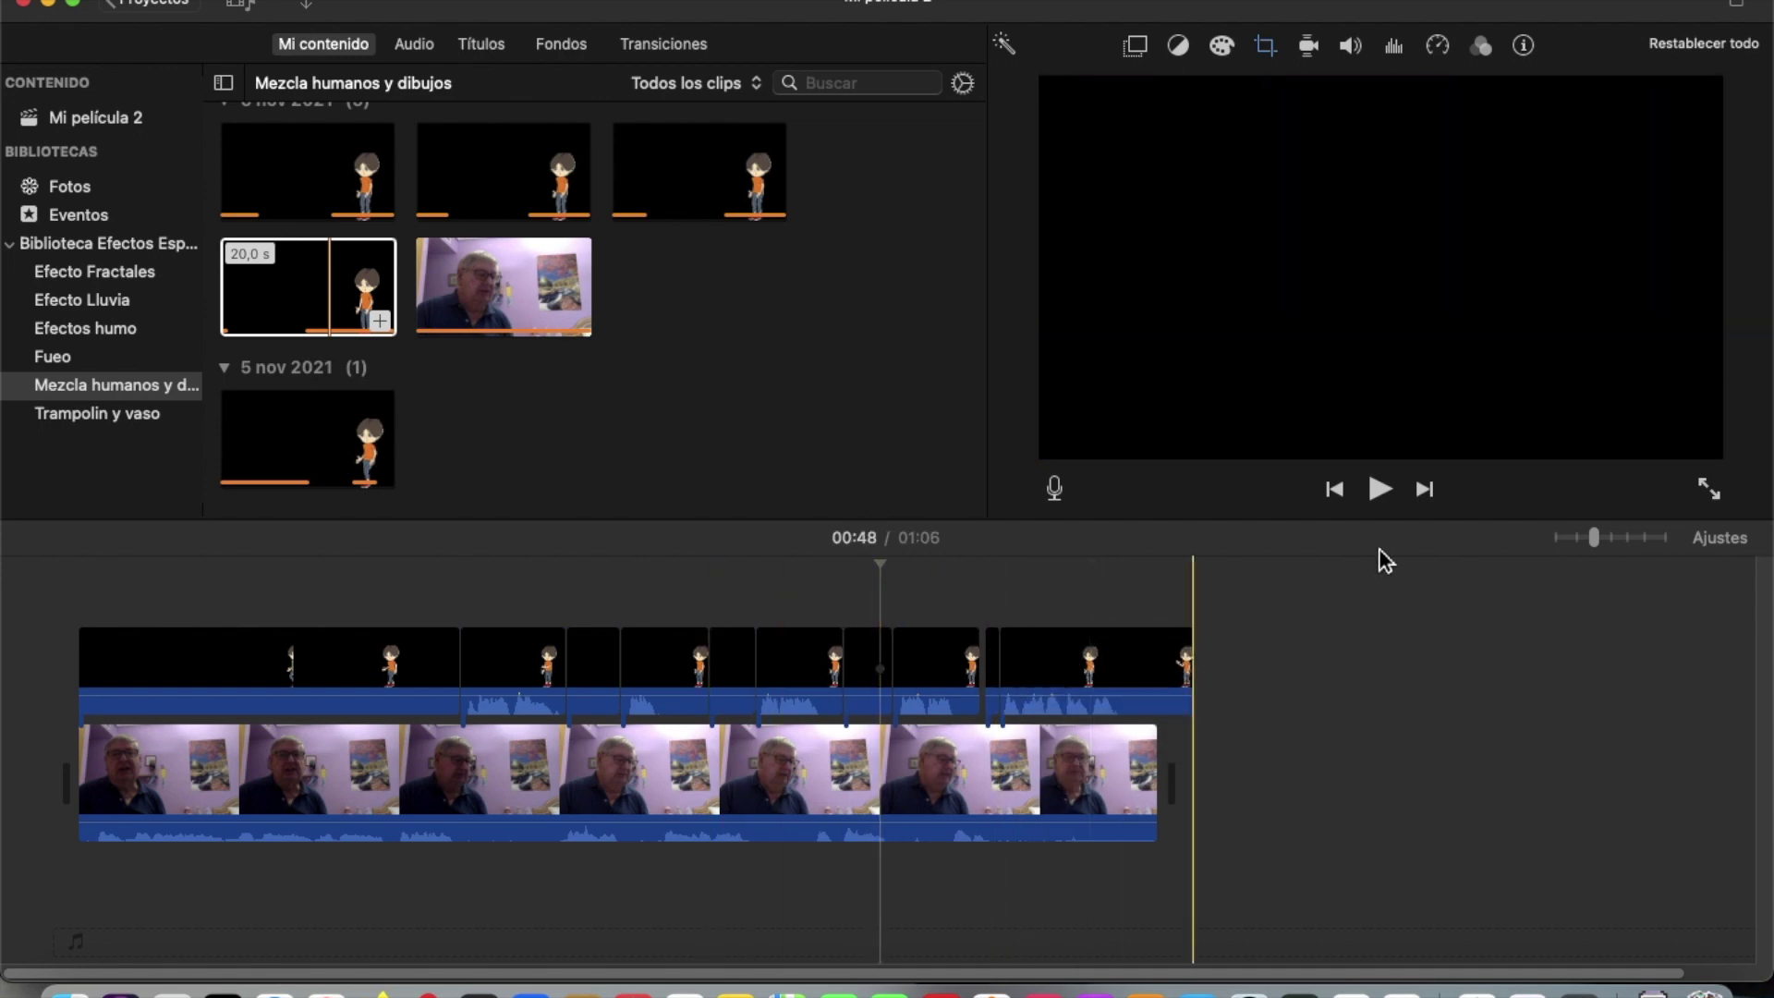
left_click(1382, 491)
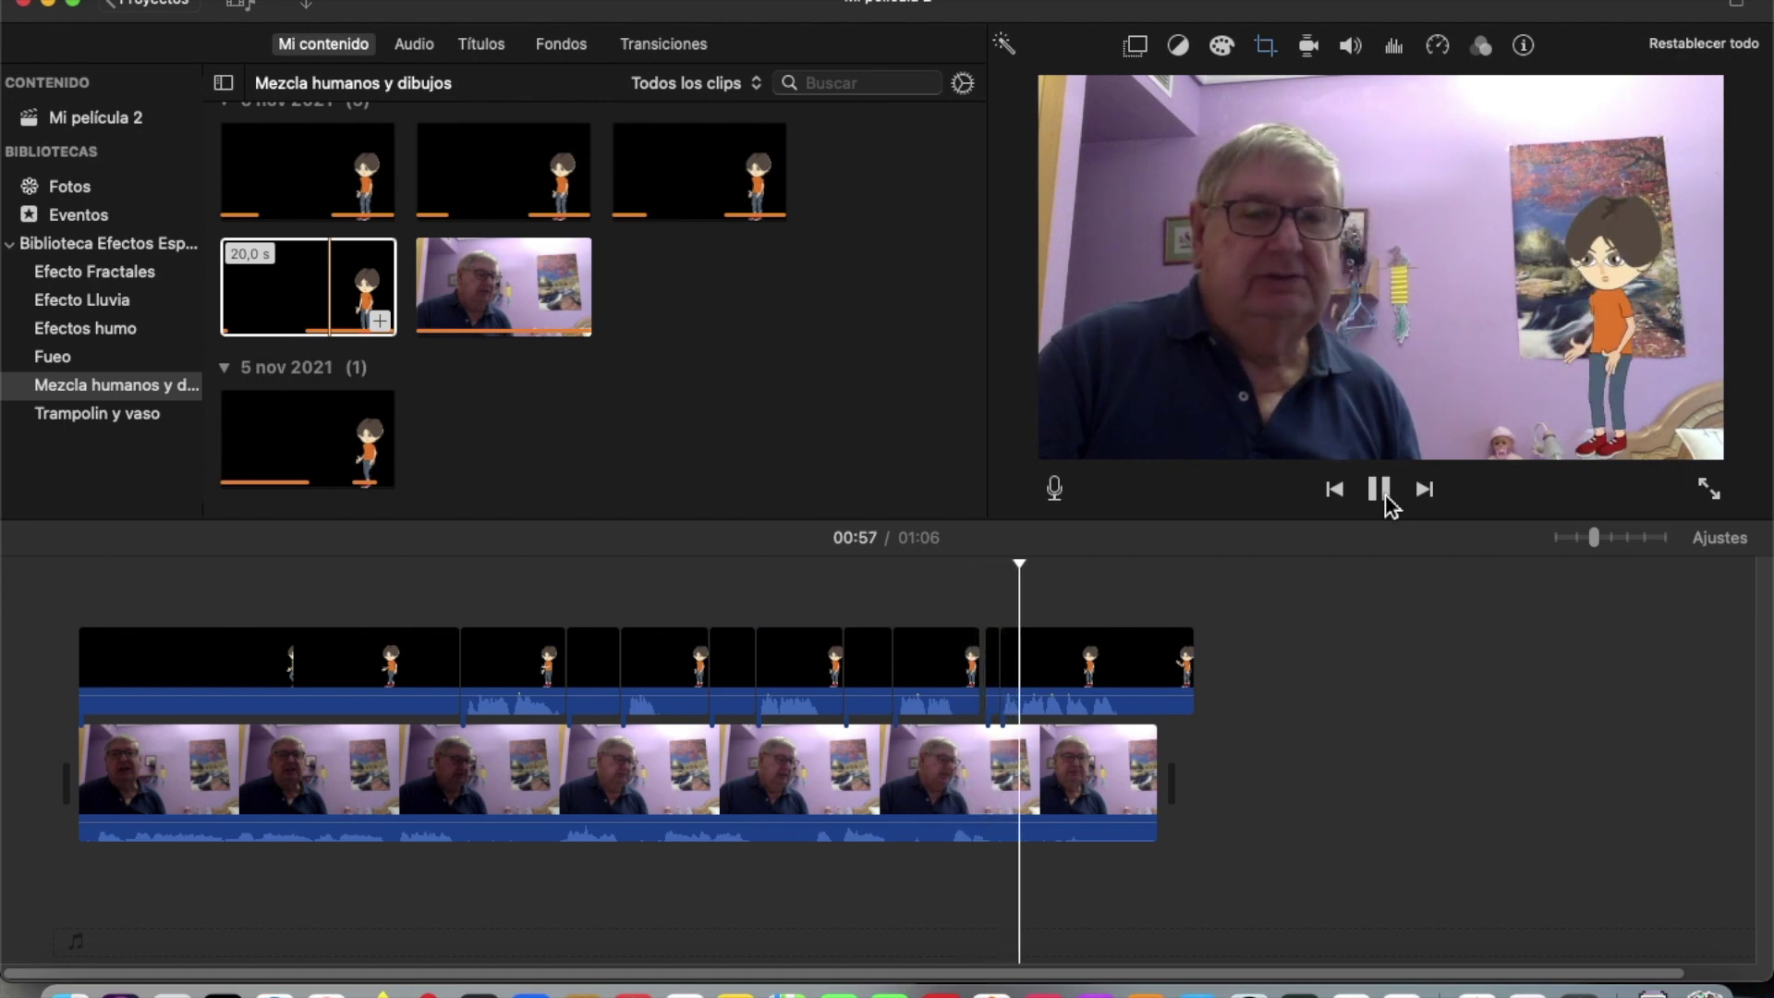
left_click(1384, 495)
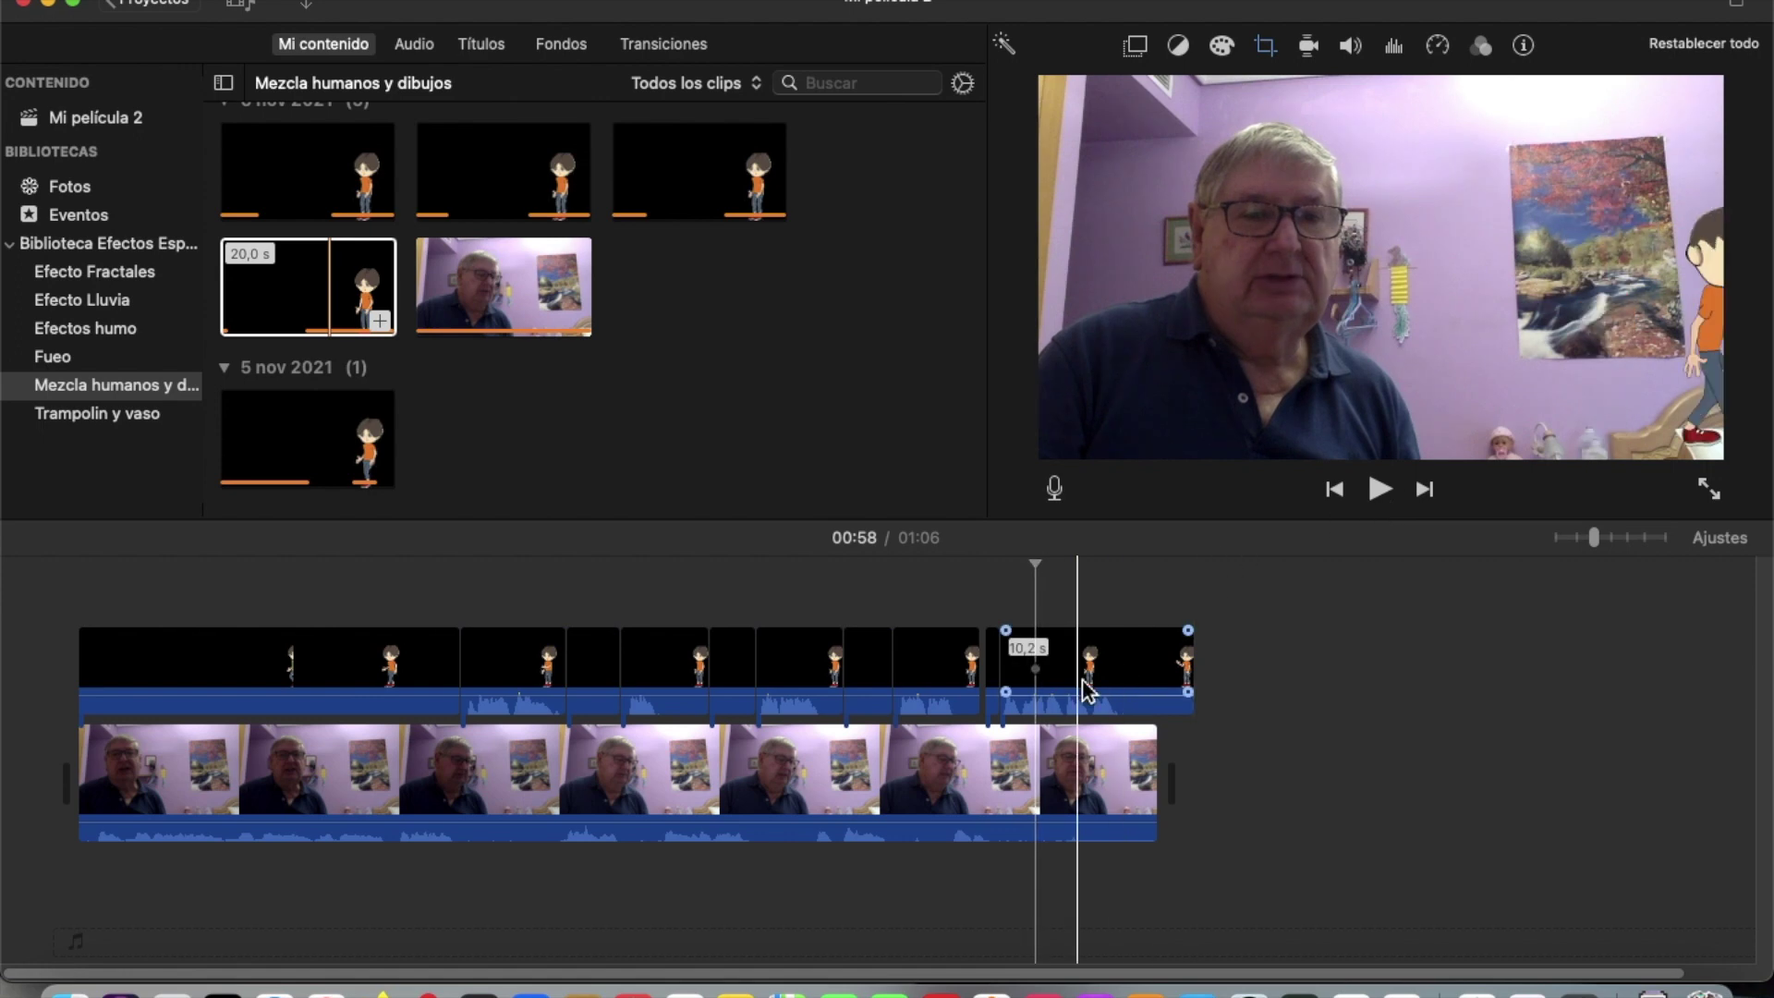
- Put the 10.2 s overlay piece in place of the short leftover before it and trim its end near the main clip's end
left_click(1088, 679)
left_click_drag(1089, 680, 1079, 684)
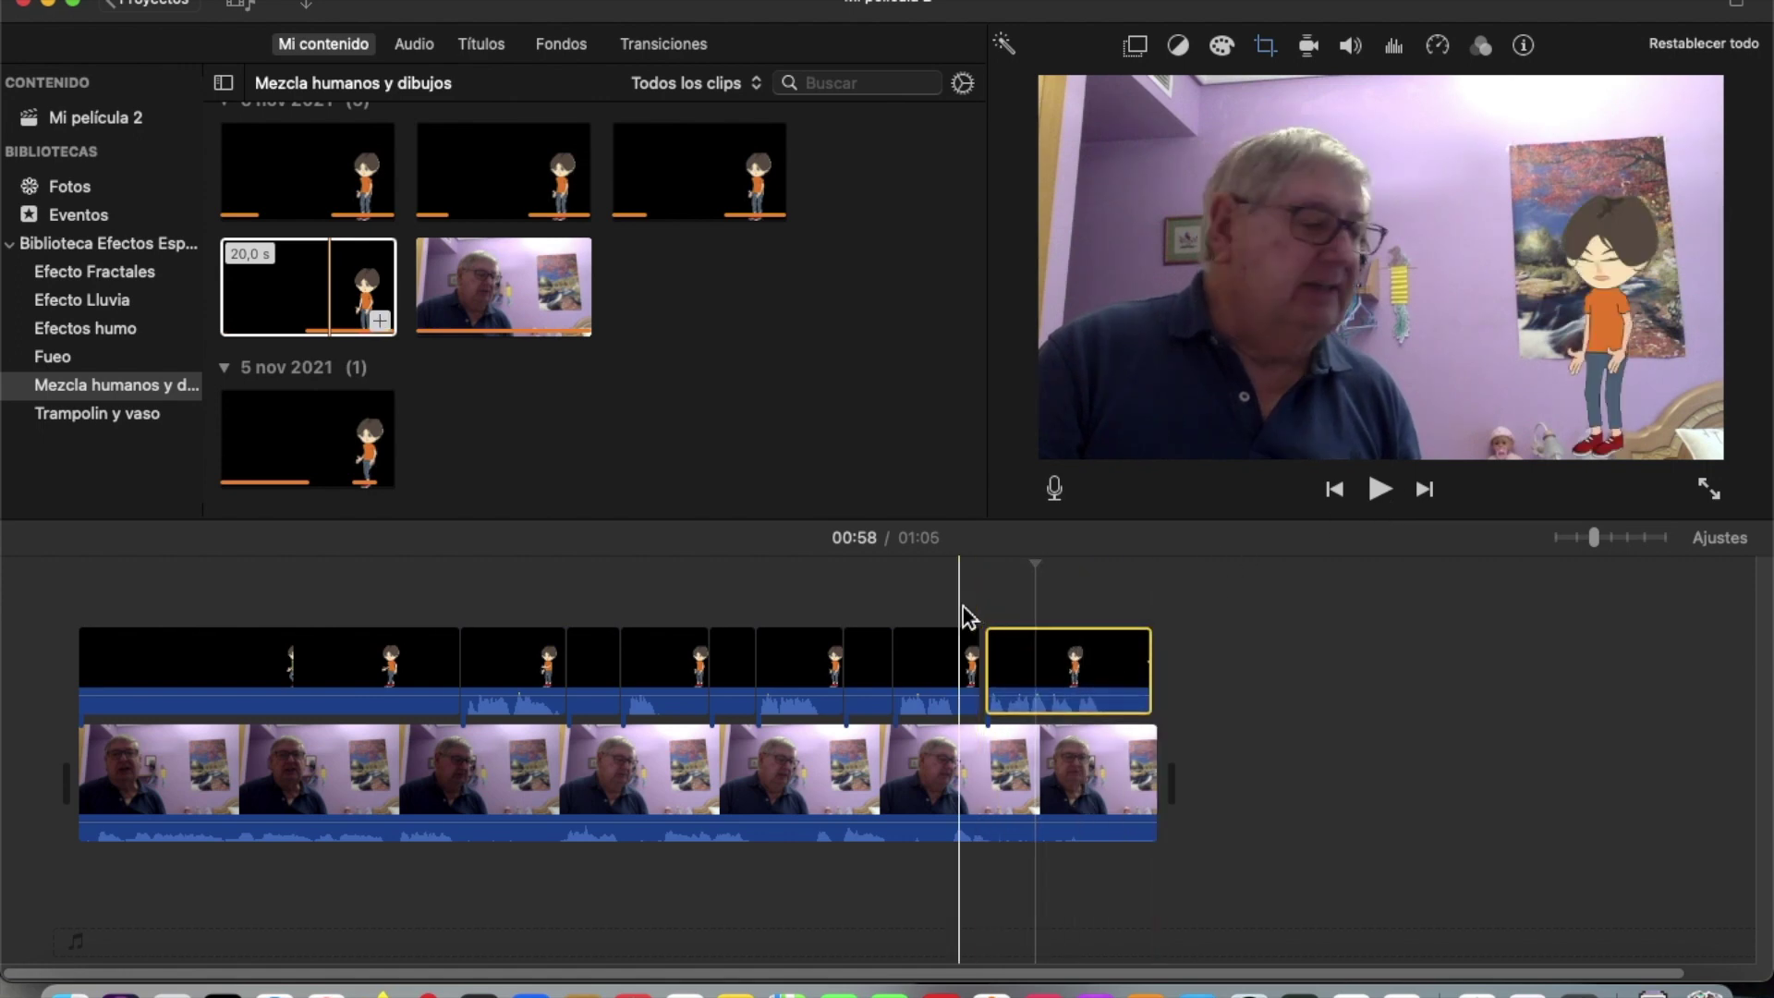
- Play the movie from about 00:53 to check the transition into the last overlay piece
left_click(959, 614)
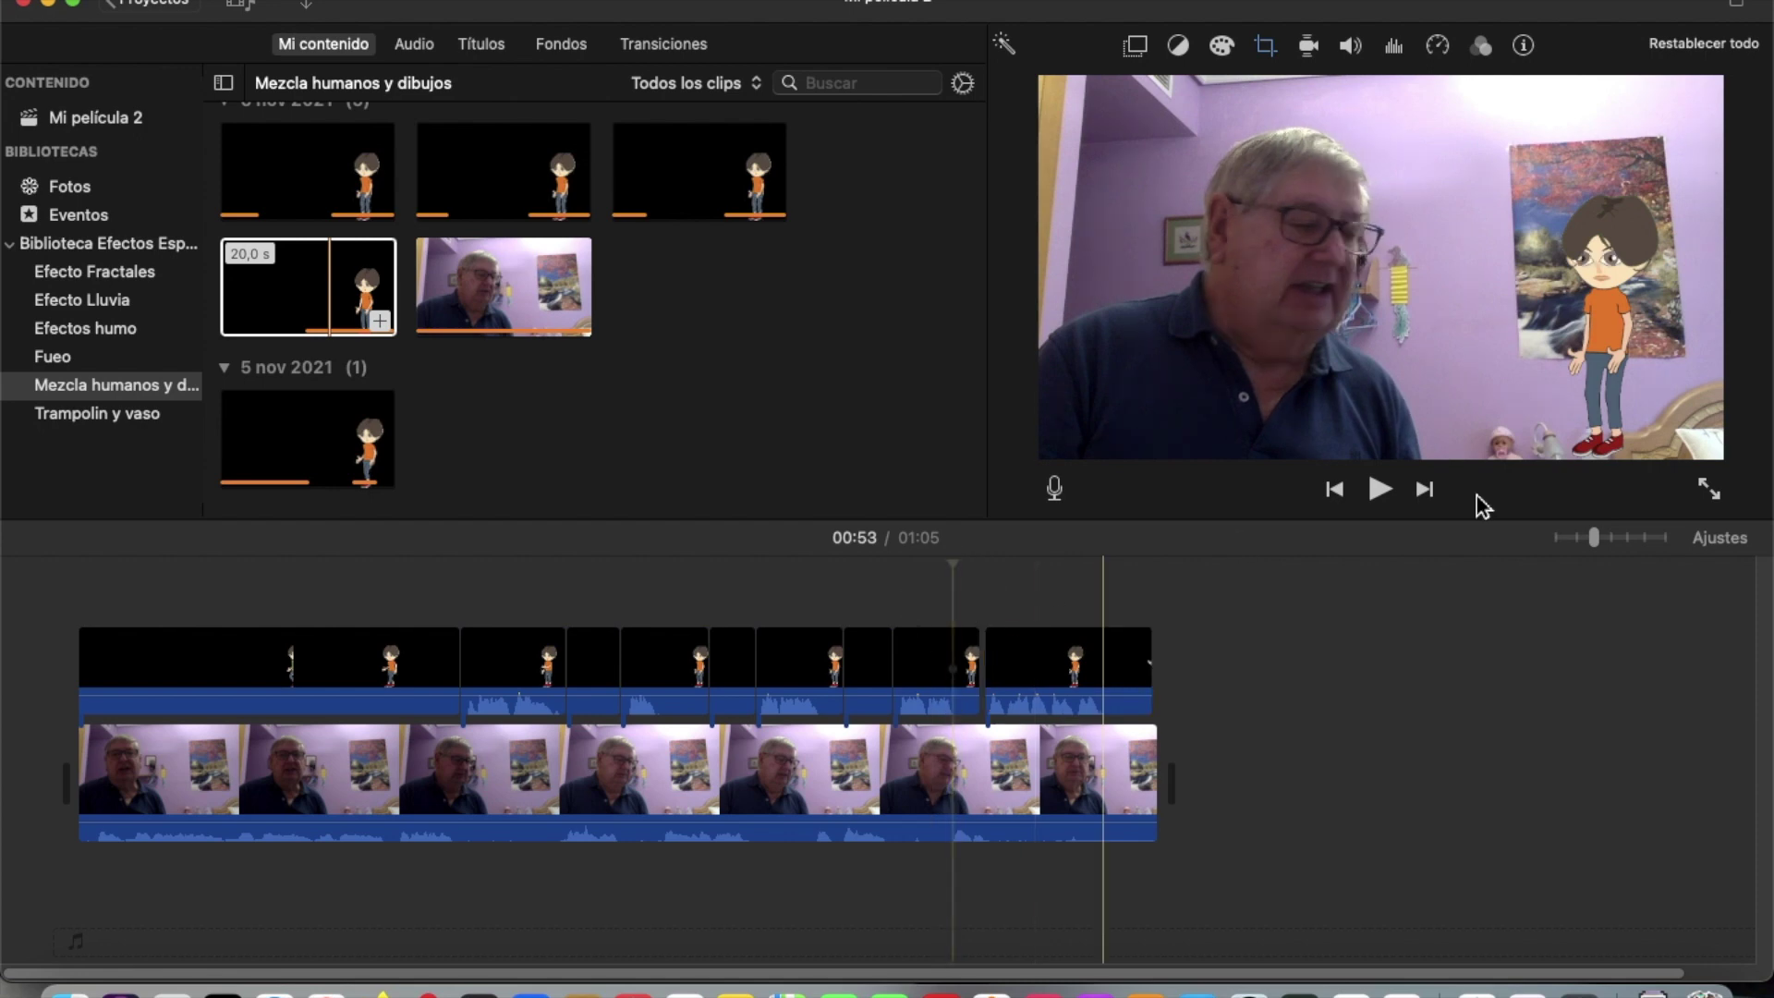
left_click(1394, 495)
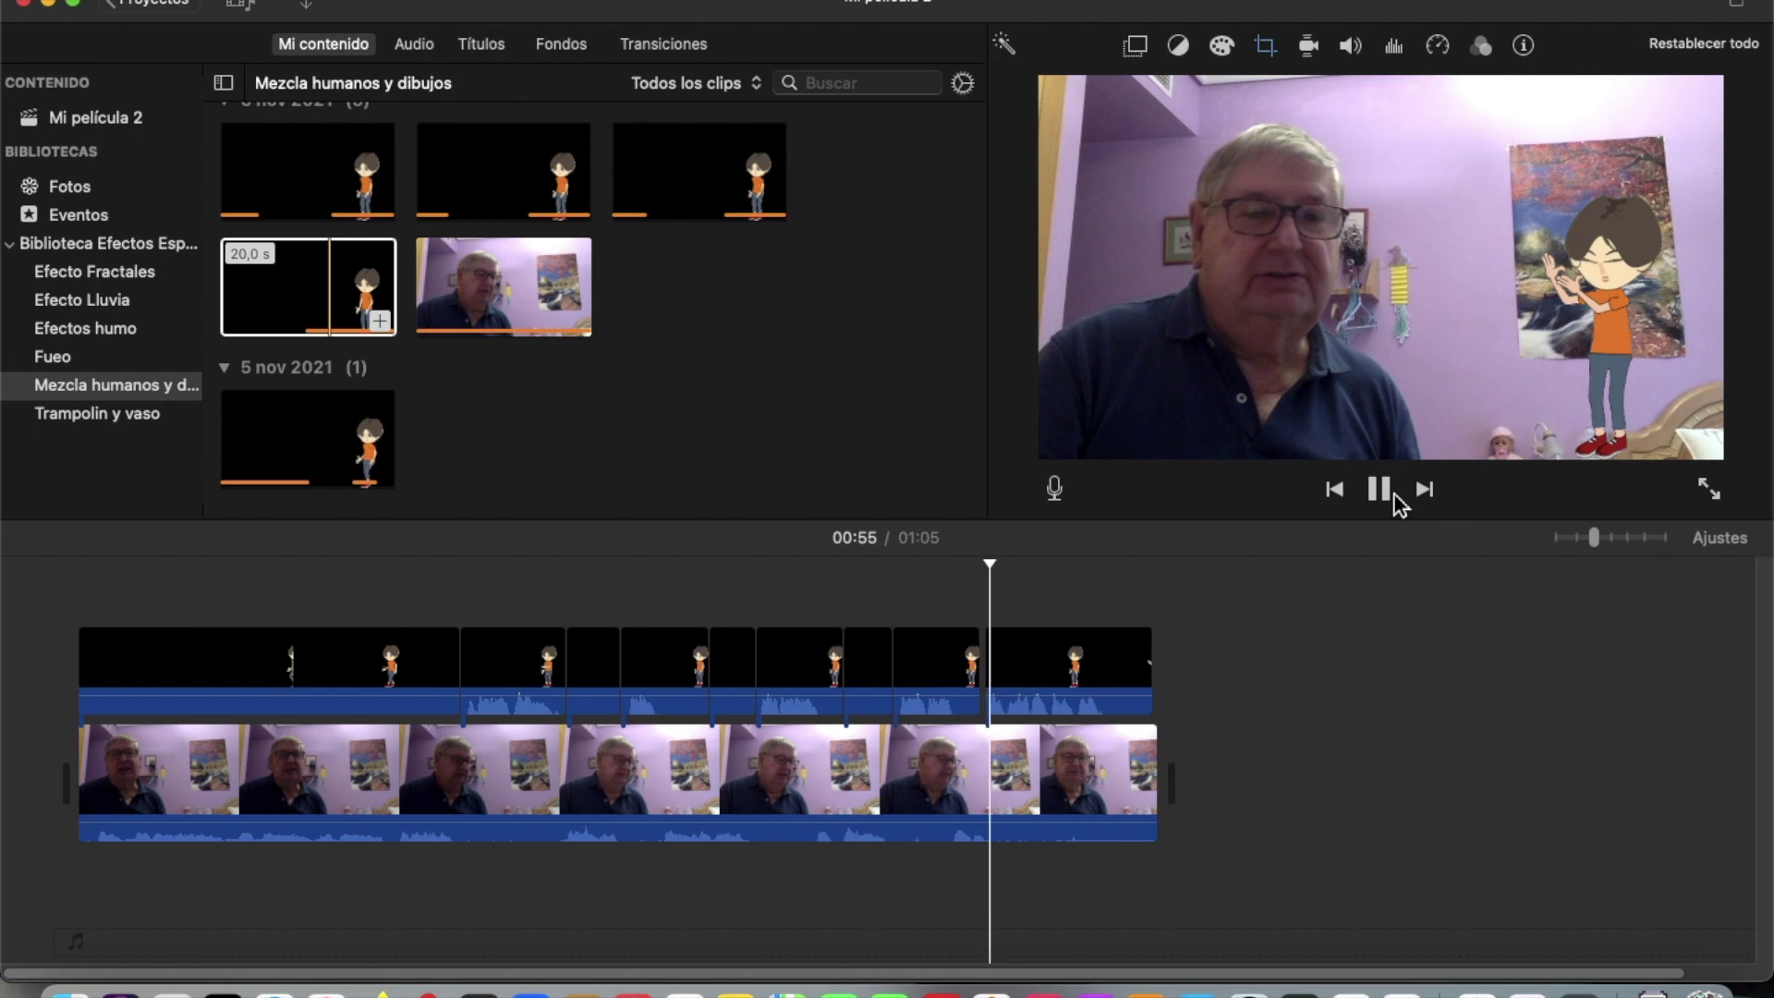
left_click(959, 623)
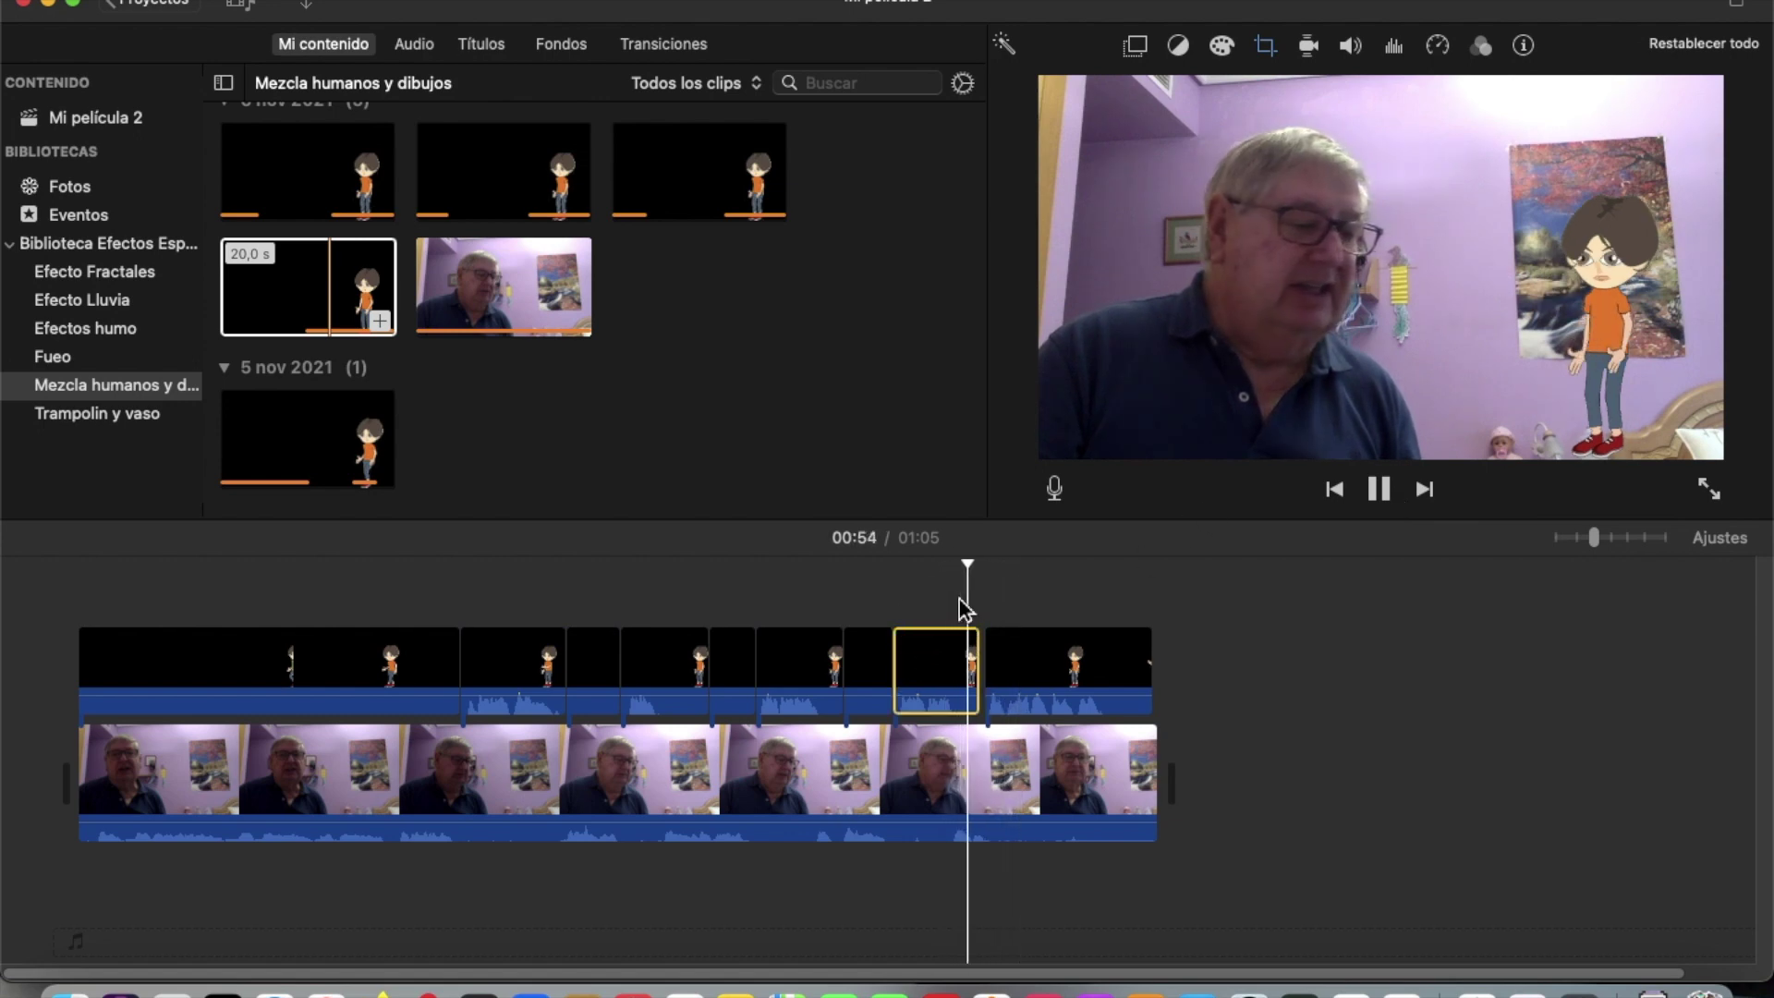
- Move the 10.2 s overlay piece slightly earlier to close the gap before it, and set the playhead back to 00:53
left_click(1002, 658)
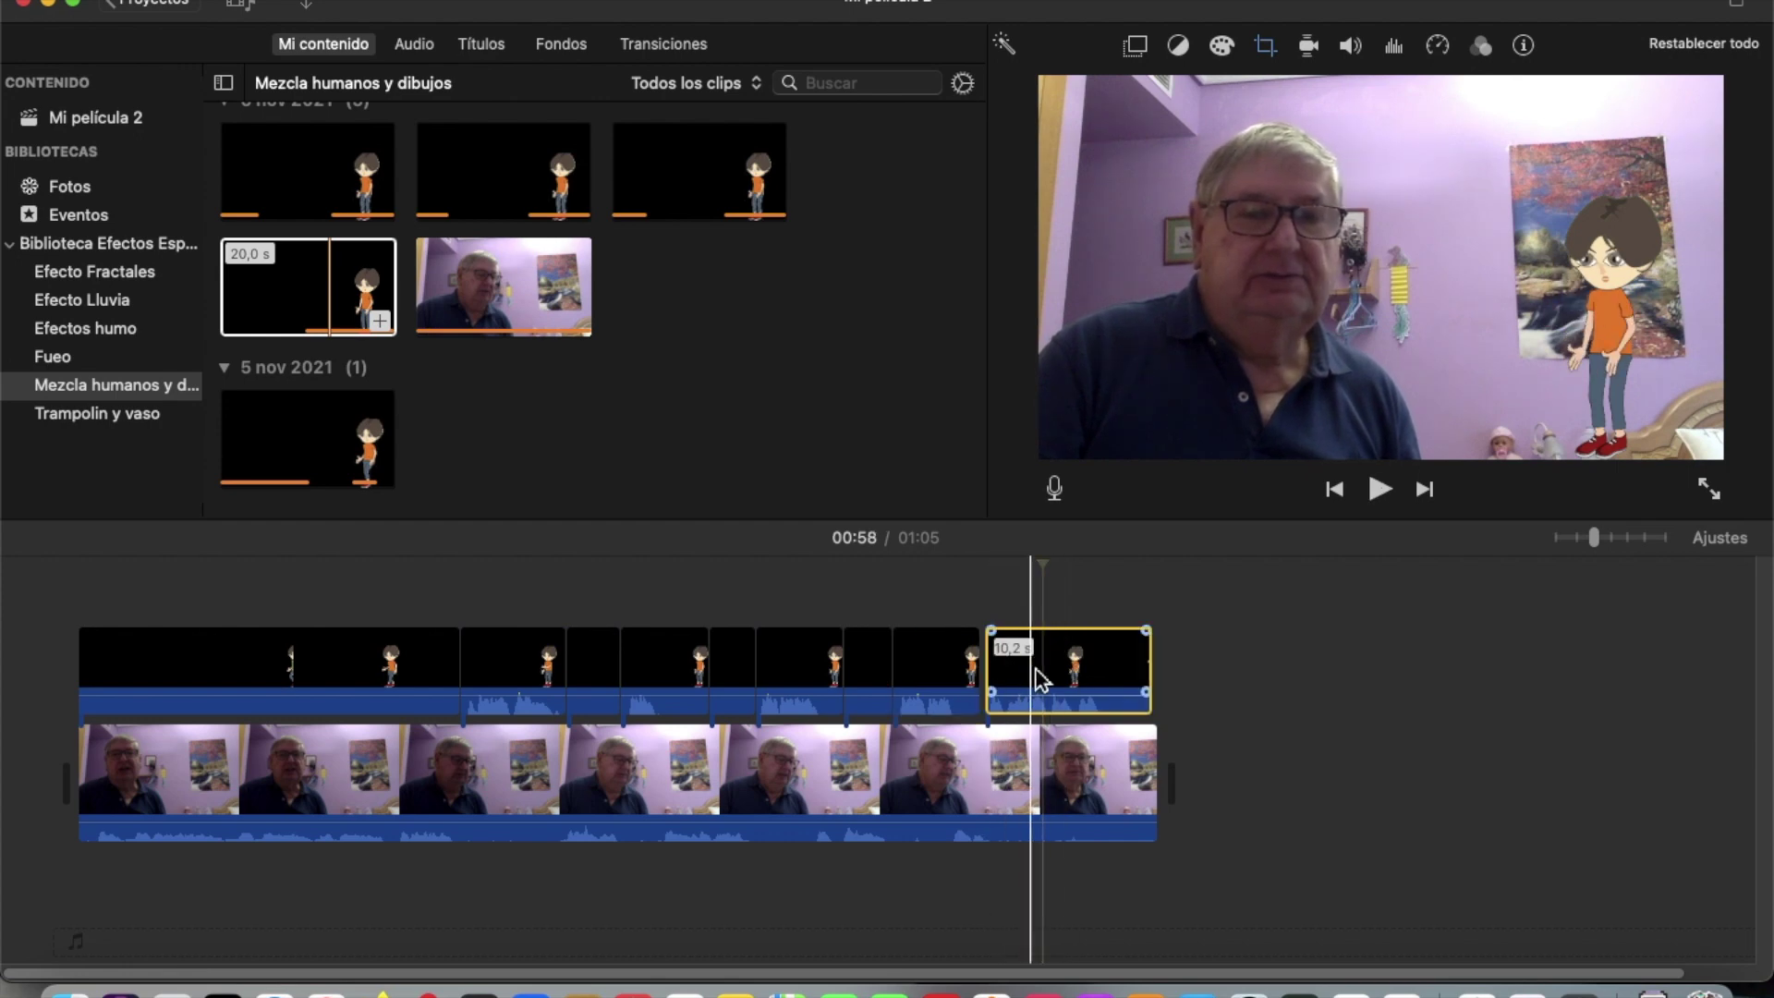
left_click(1043, 680)
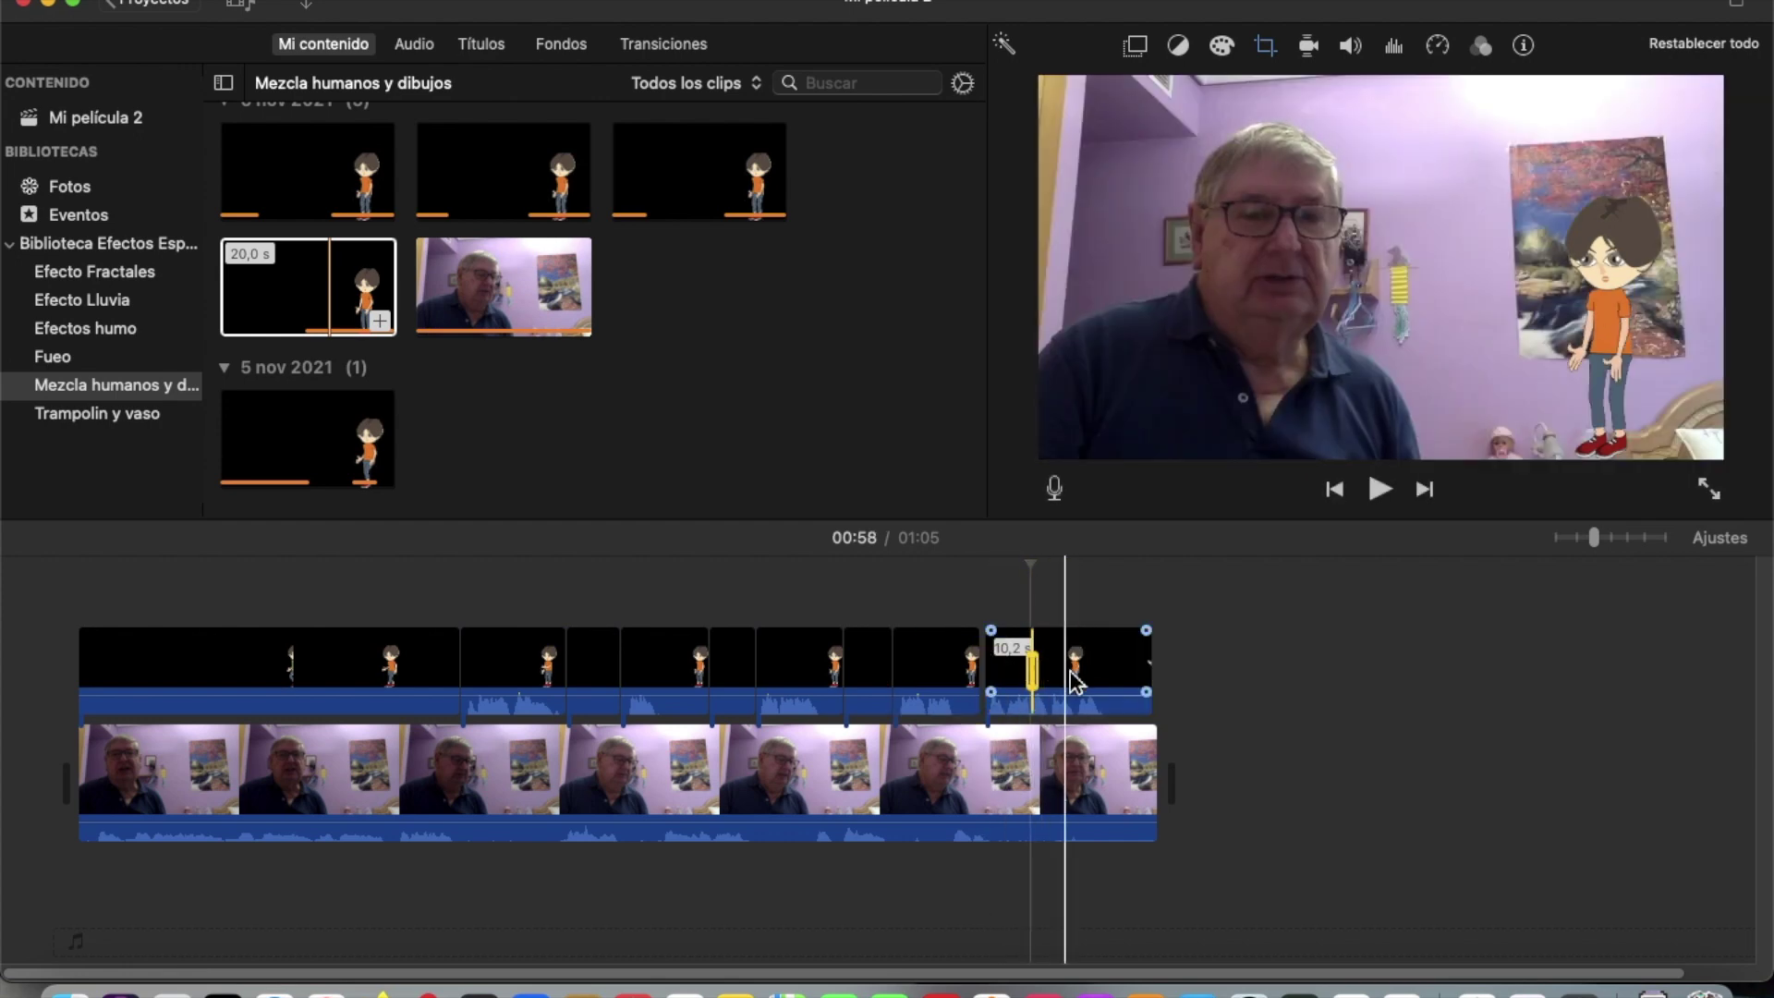
left_click_drag(1073, 682, 1068, 682)
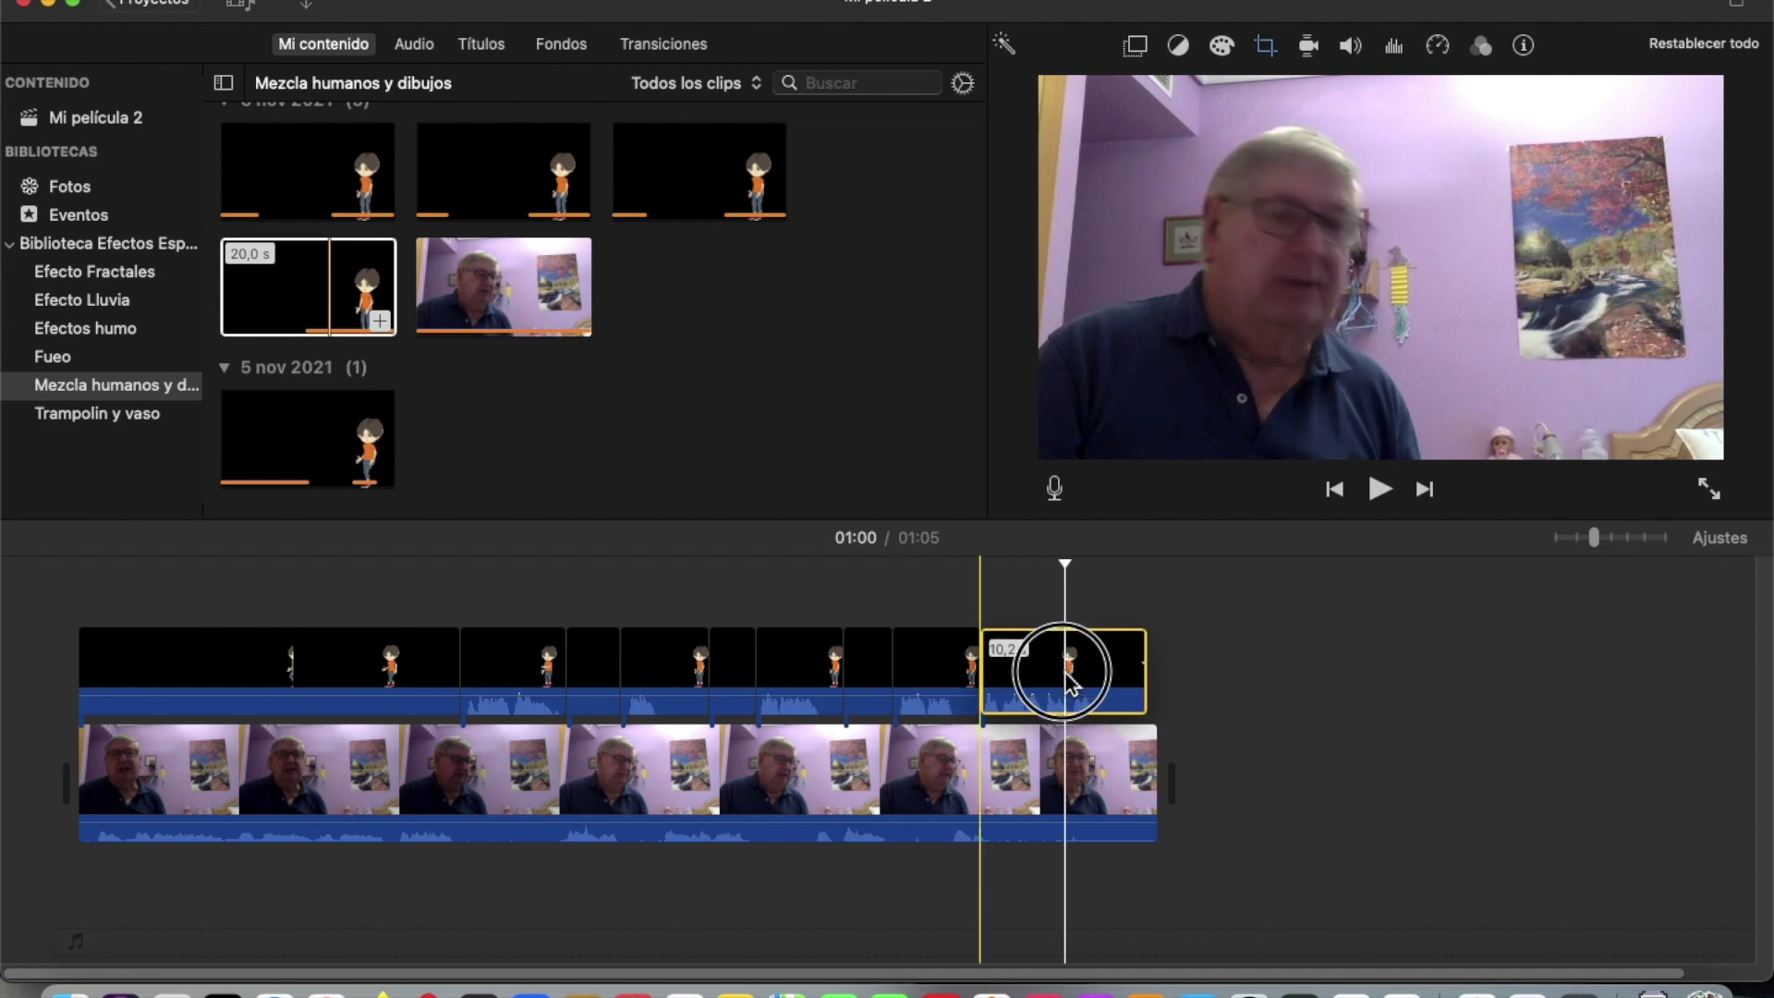
left_click(959, 612)
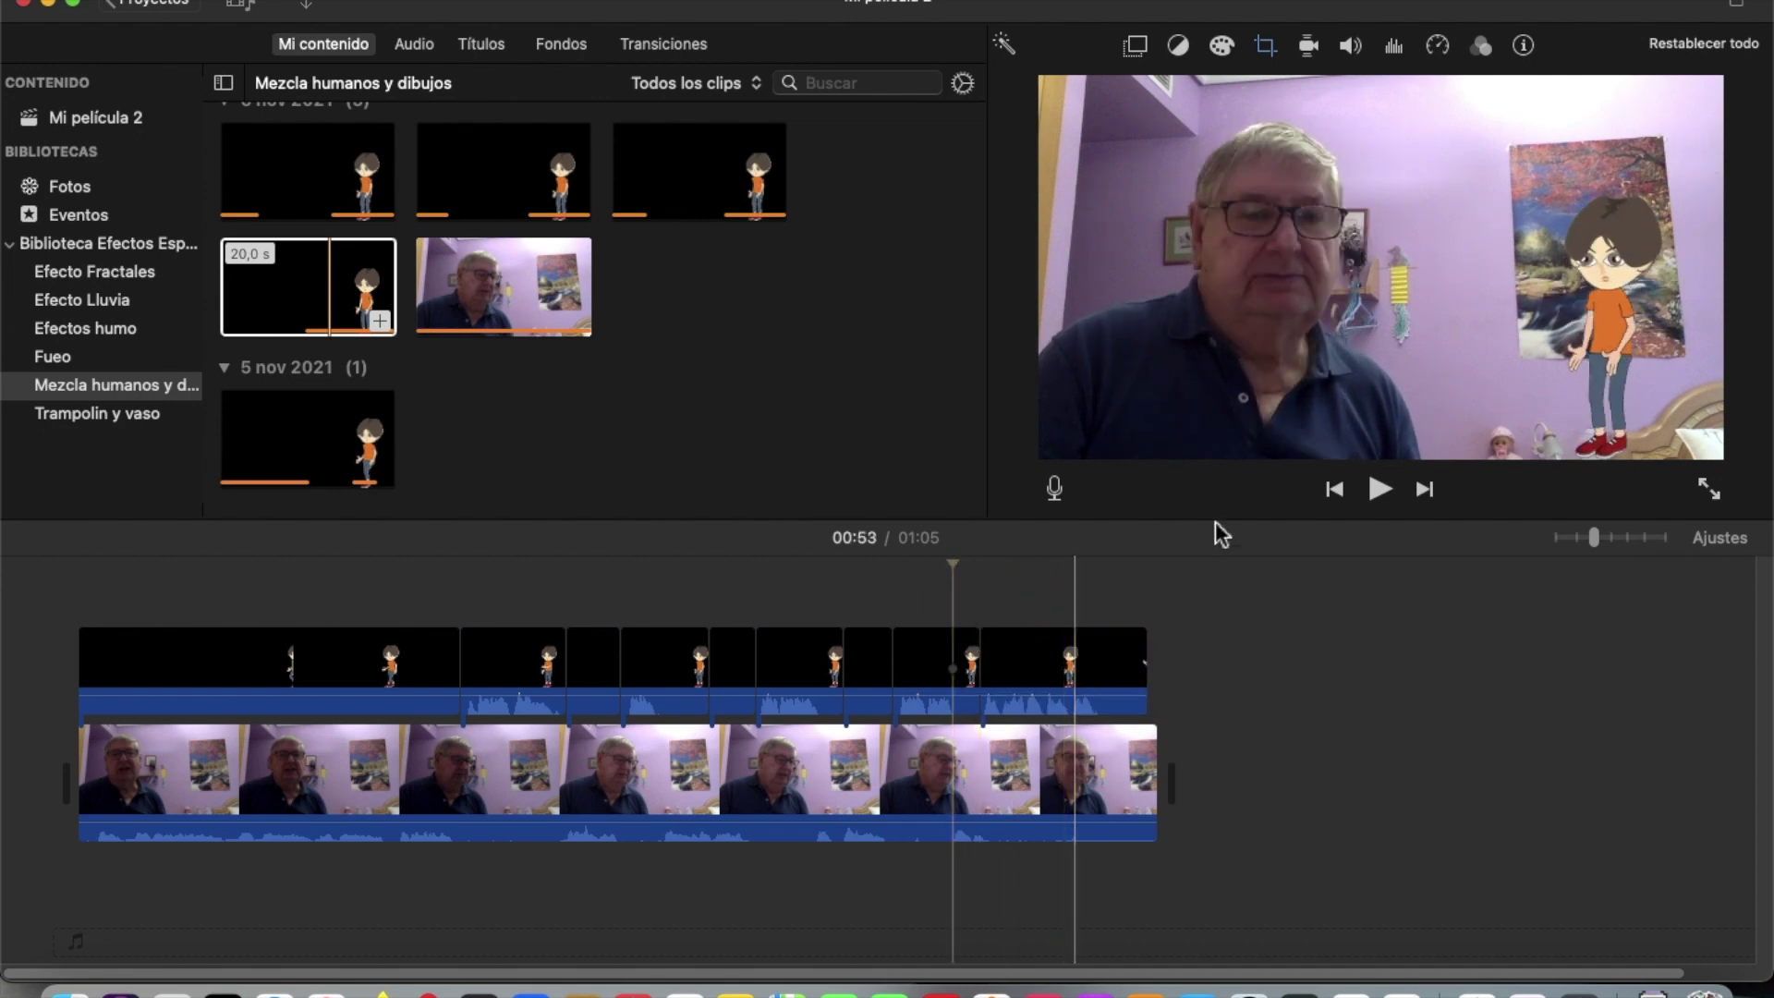